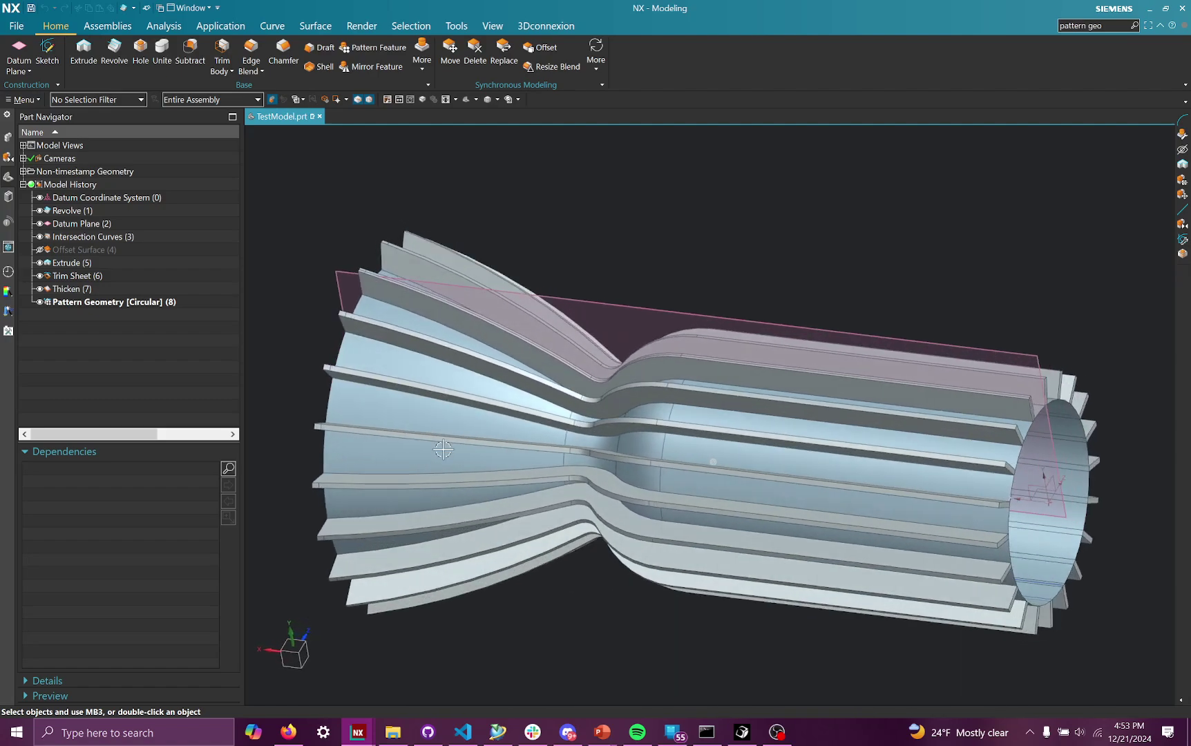
pyautogui.moveTo(512, 394); pyautogui.dragTo(596, 419, button='middle')
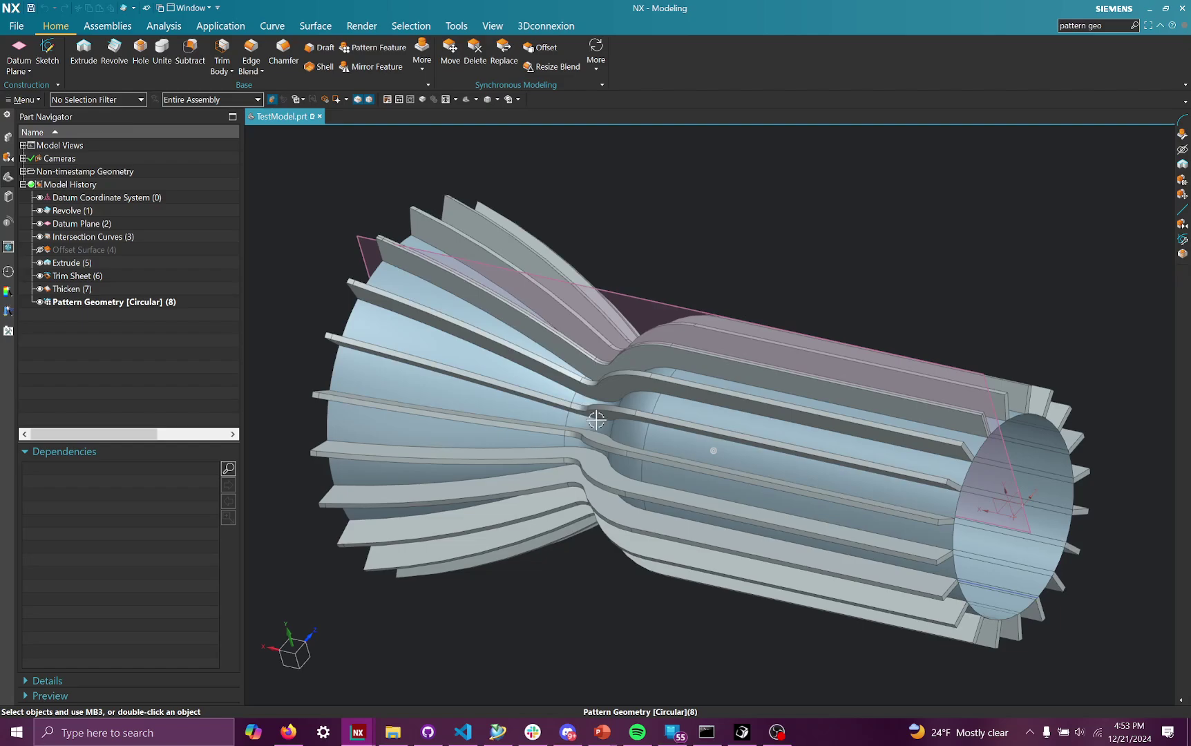
pyautogui.moveTo(606, 270); pyautogui.dragTo(561, 482, button='middle')
pyautogui.click(580, 450)
pyautogui.press('Escape')
# Step: Delete all features from the datum plane through the circular pattern geometry, keeping only the datum coordinate system and the revolve
pyautogui.click(733, 408)
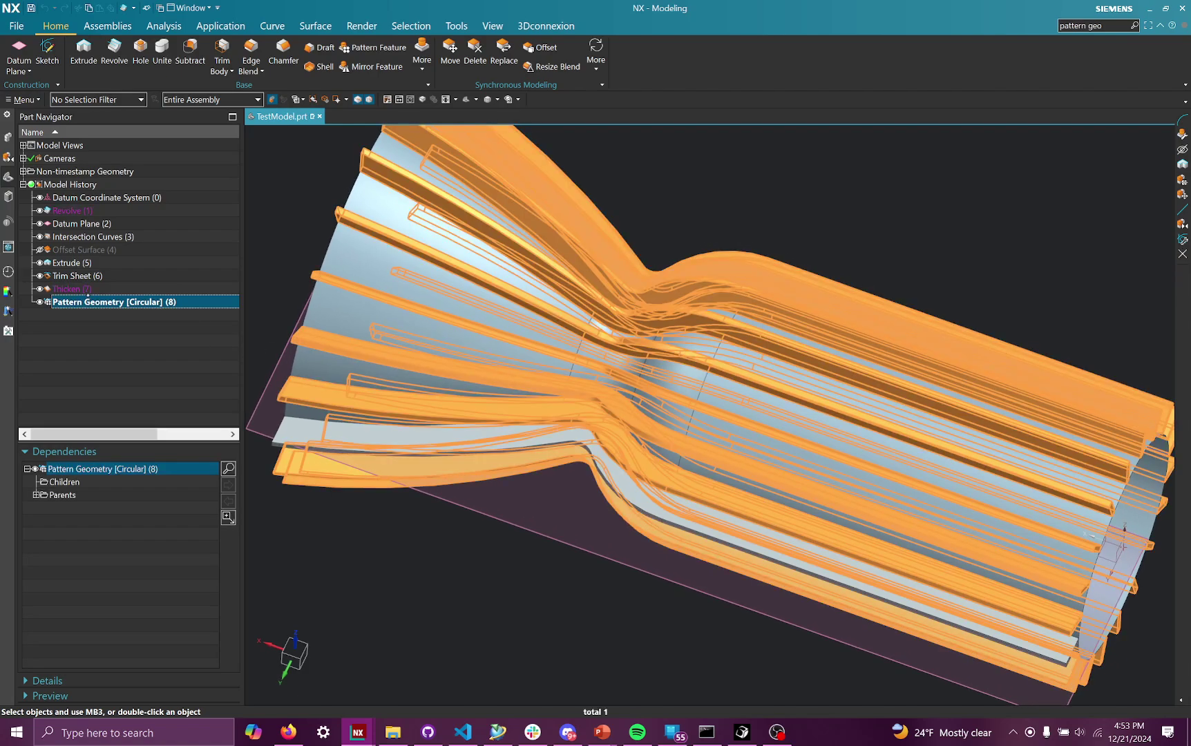
pyautogui.moveTo(88, 296); pyautogui.dragTo(84, 262)
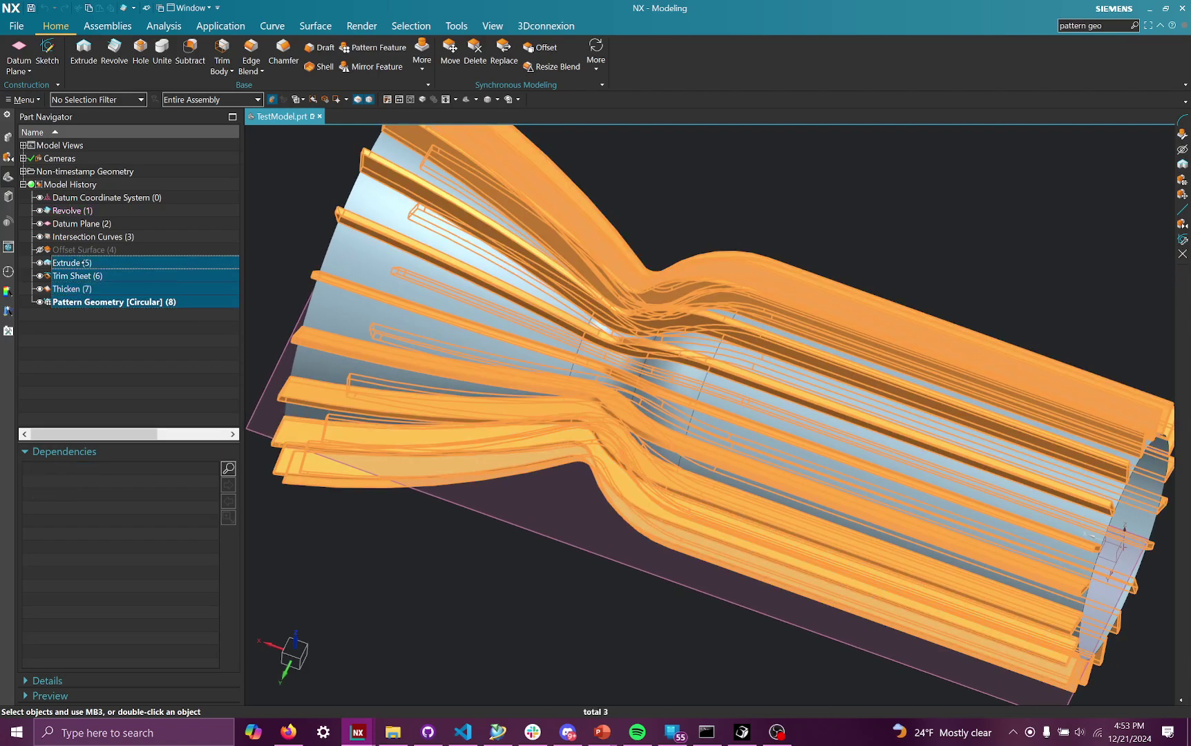
pyautogui.keyDown('ctrl'); pyautogui.click(82, 223); pyautogui.keyUp('ctrl')
pyautogui.rightClick(84, 224)
pyautogui.click(107, 214)
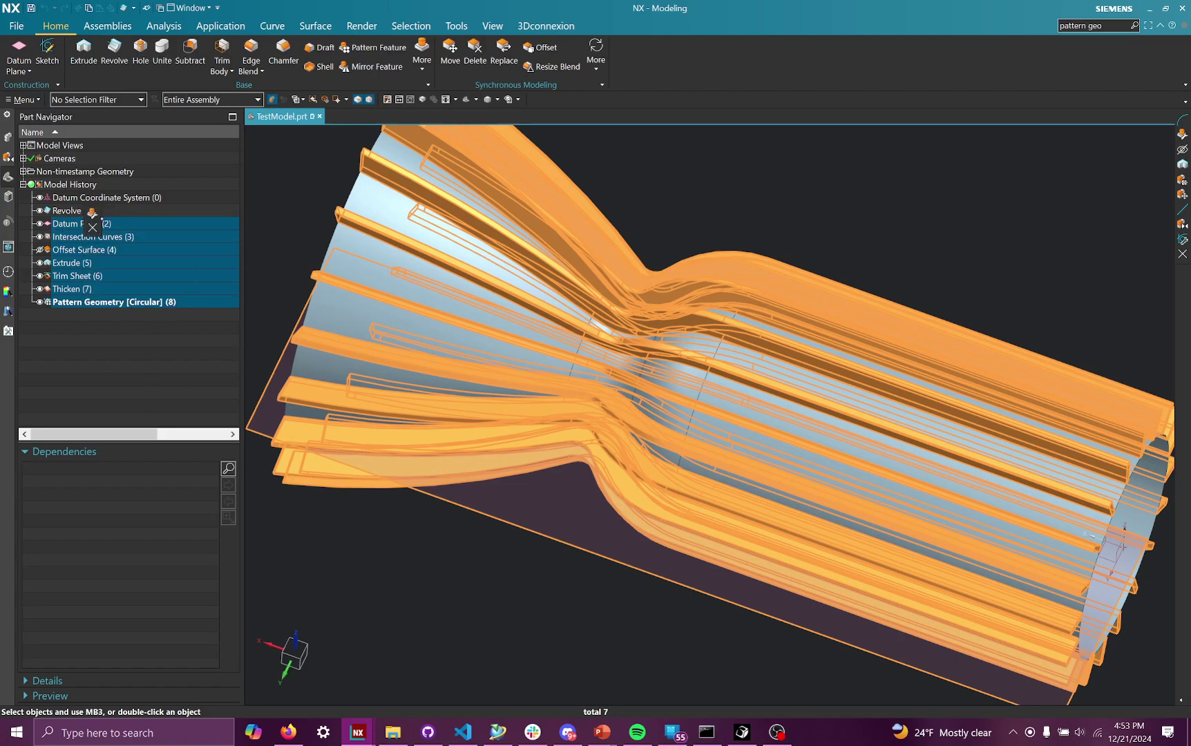
pyautogui.press('Delete')
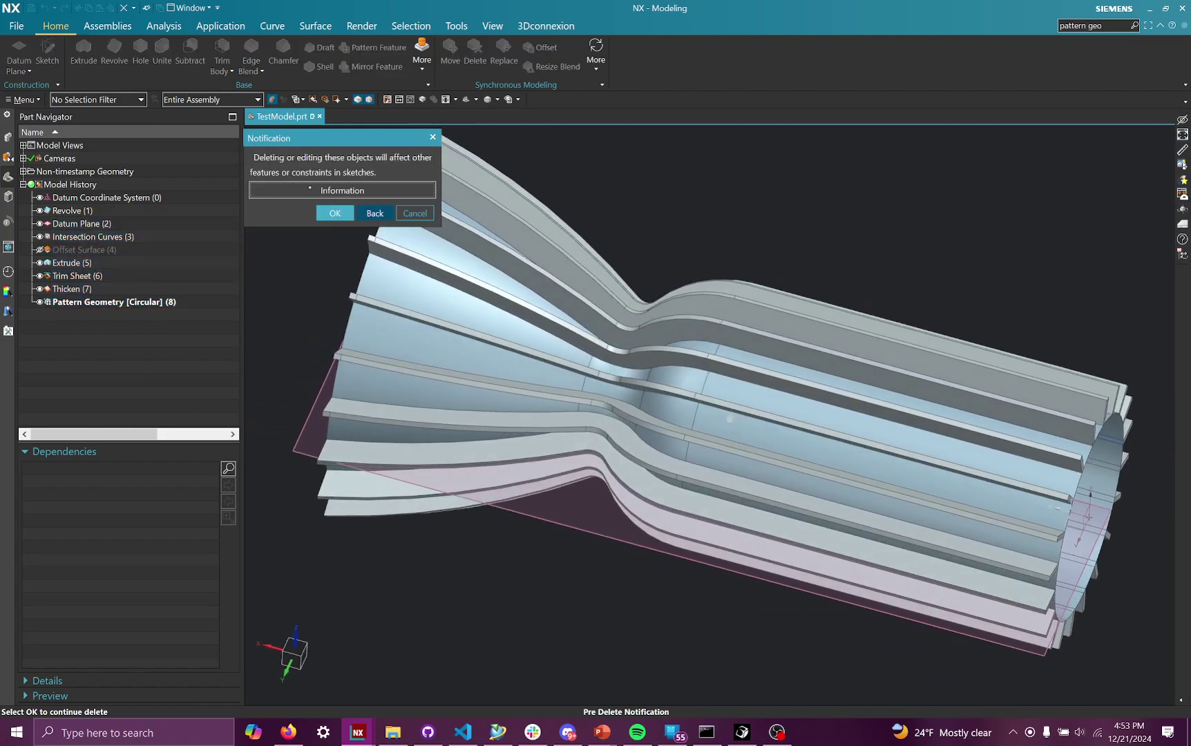
pyautogui.click(319, 210)
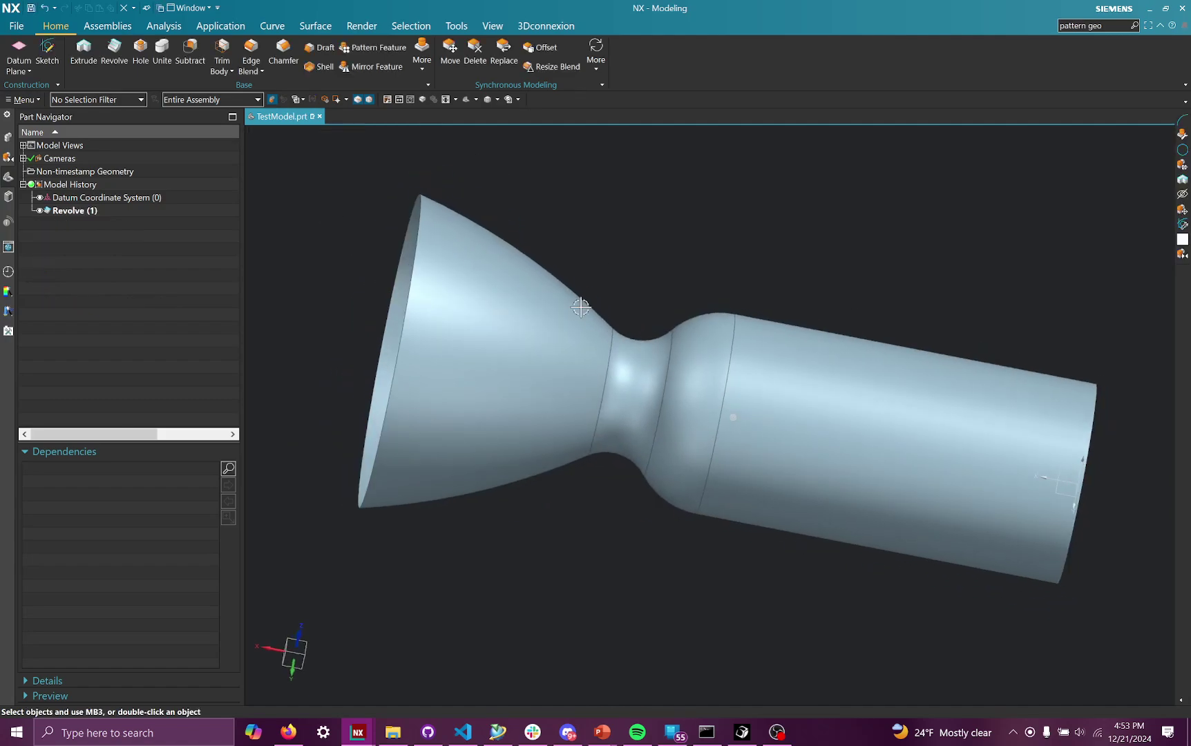
# Step: Start an inferred datum plane on the XZ plane of the coordinate system with an offset of 0 in
pyautogui.moveTo(545, 401); pyautogui.dragTo(445, 404, button='middle')
pyautogui.moveTo(842, 313); pyautogui.dragTo(861, 498, button='middle')
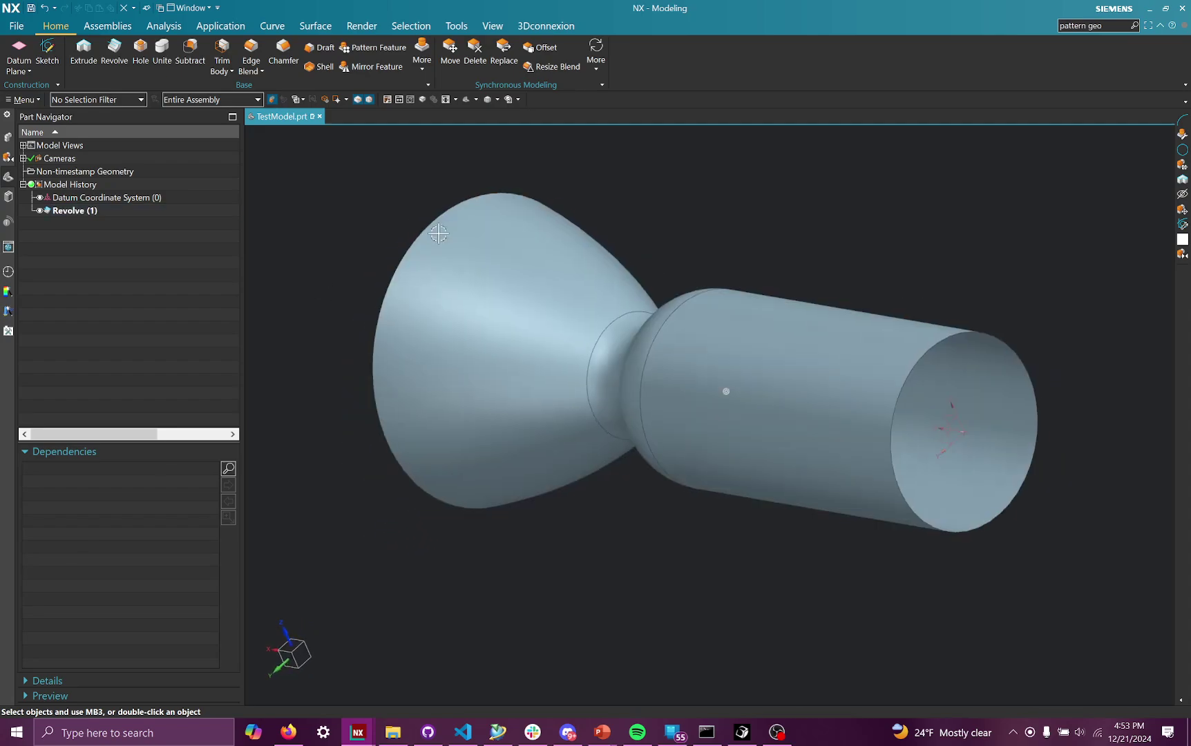
pyautogui.hotkey('ctrl', 'f')
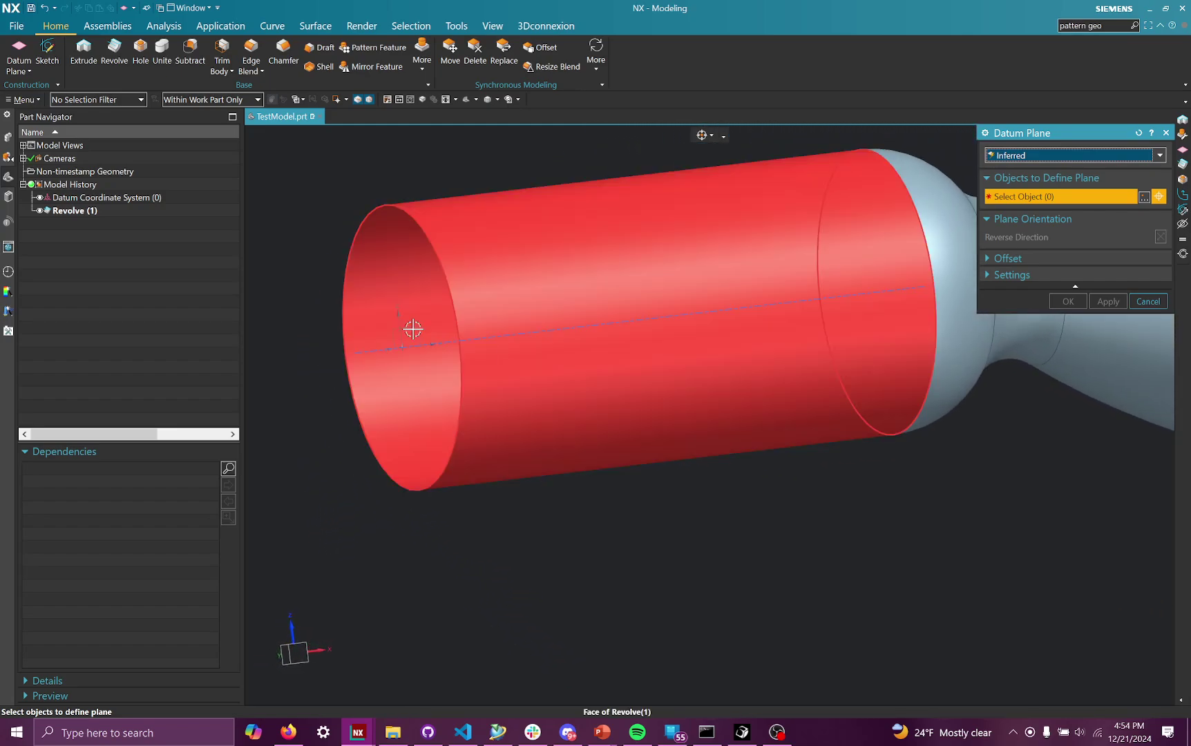
pyautogui.click(412, 329)
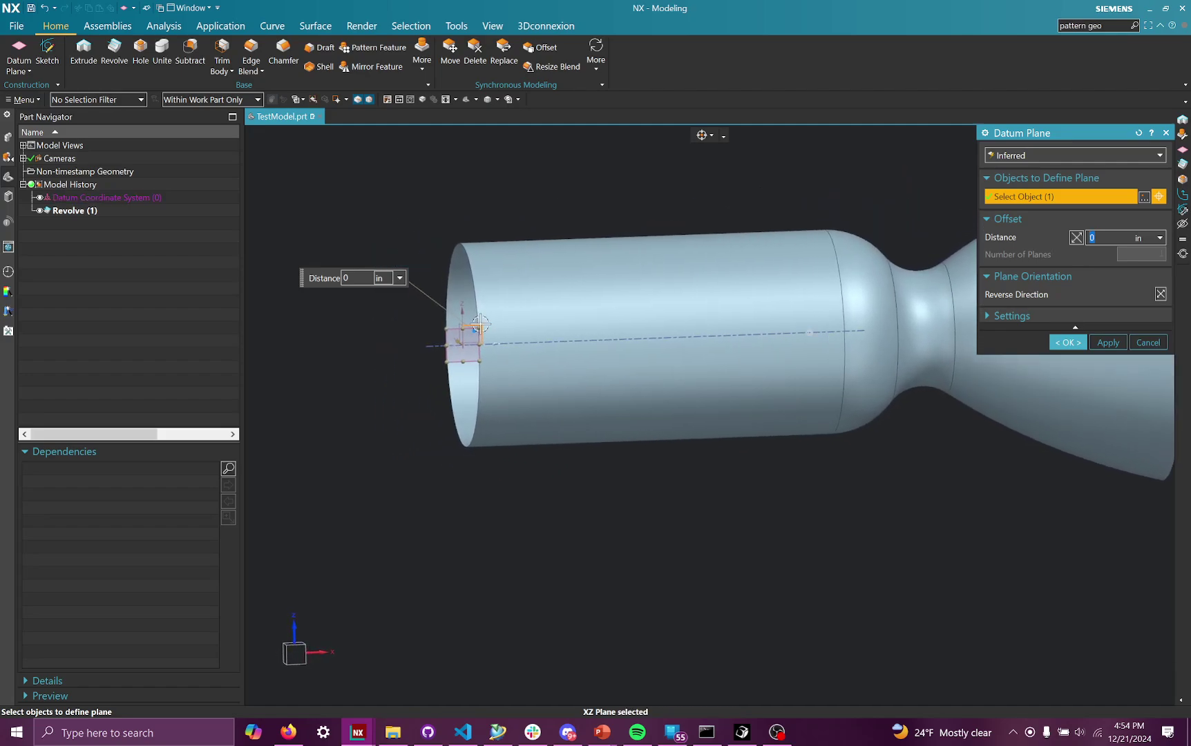
# Step: Enlarge the datum plane to about 8.2 in along the body's axis, extend it above the bell's rim, and create it
pyautogui.moveTo(480, 325); pyautogui.dragTo(577, 235)
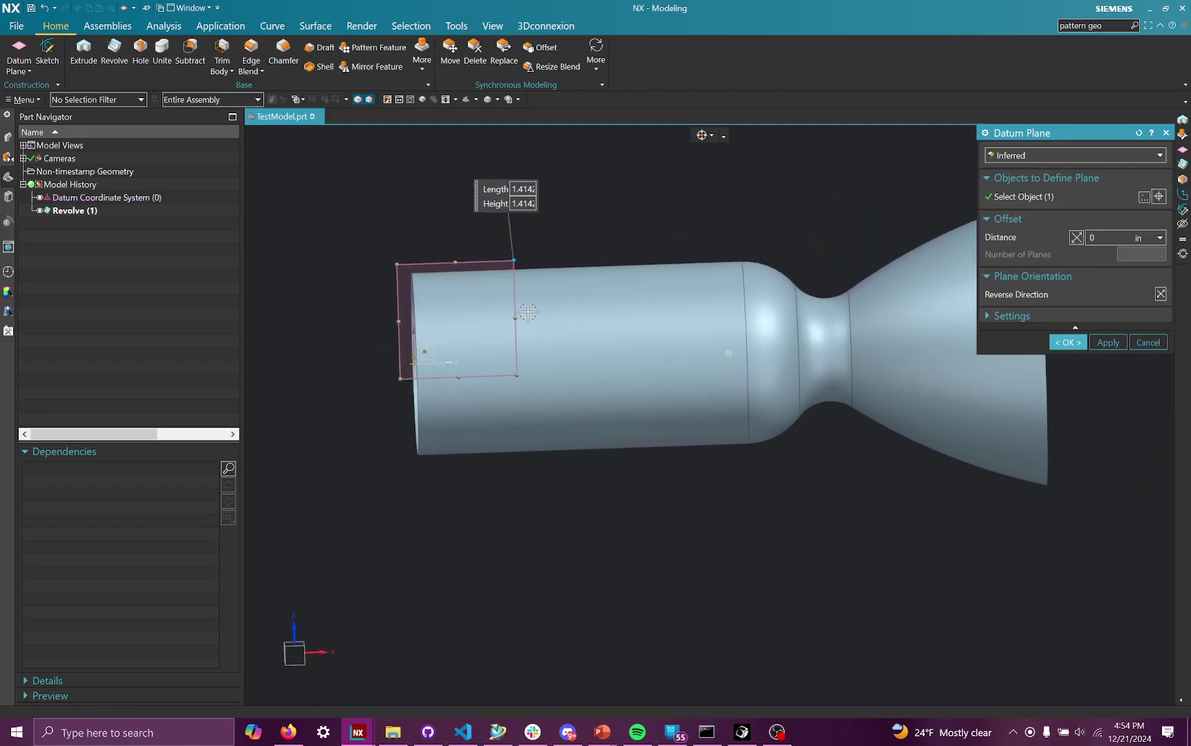
pyautogui.moveTo(528, 313); pyautogui.dragTo(851, 346)
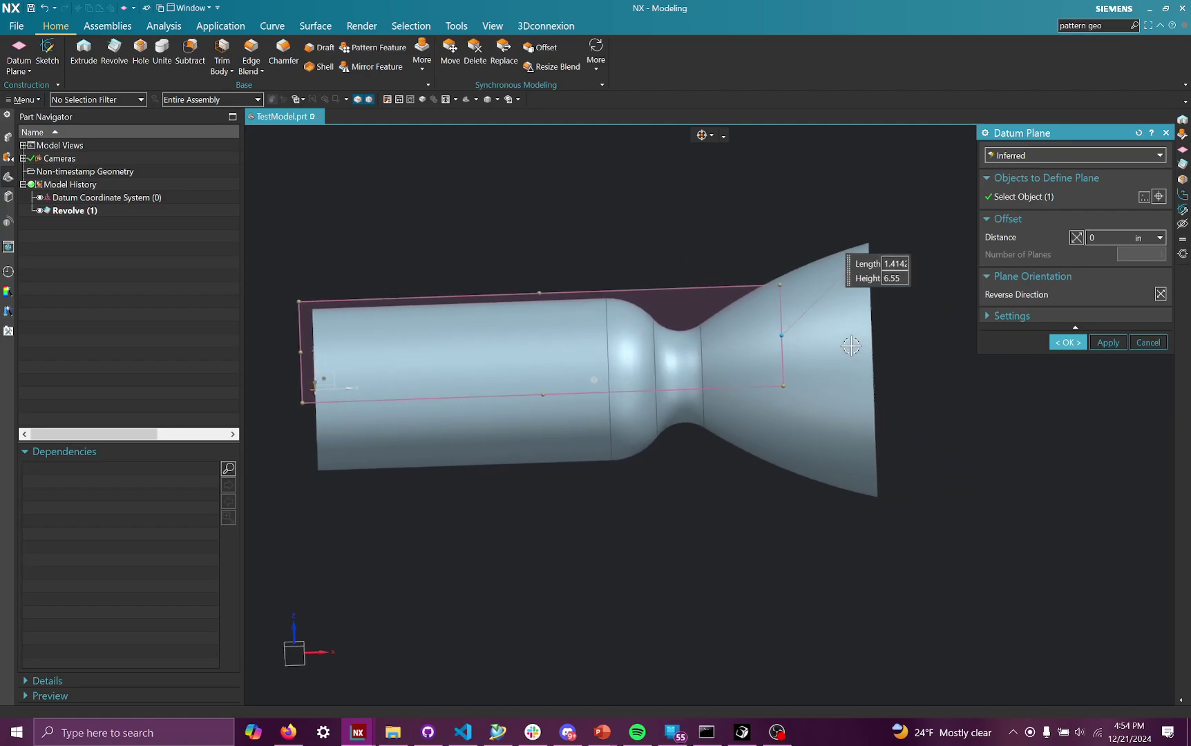
pyautogui.moveTo(765, 337); pyautogui.dragTo(876, 332)
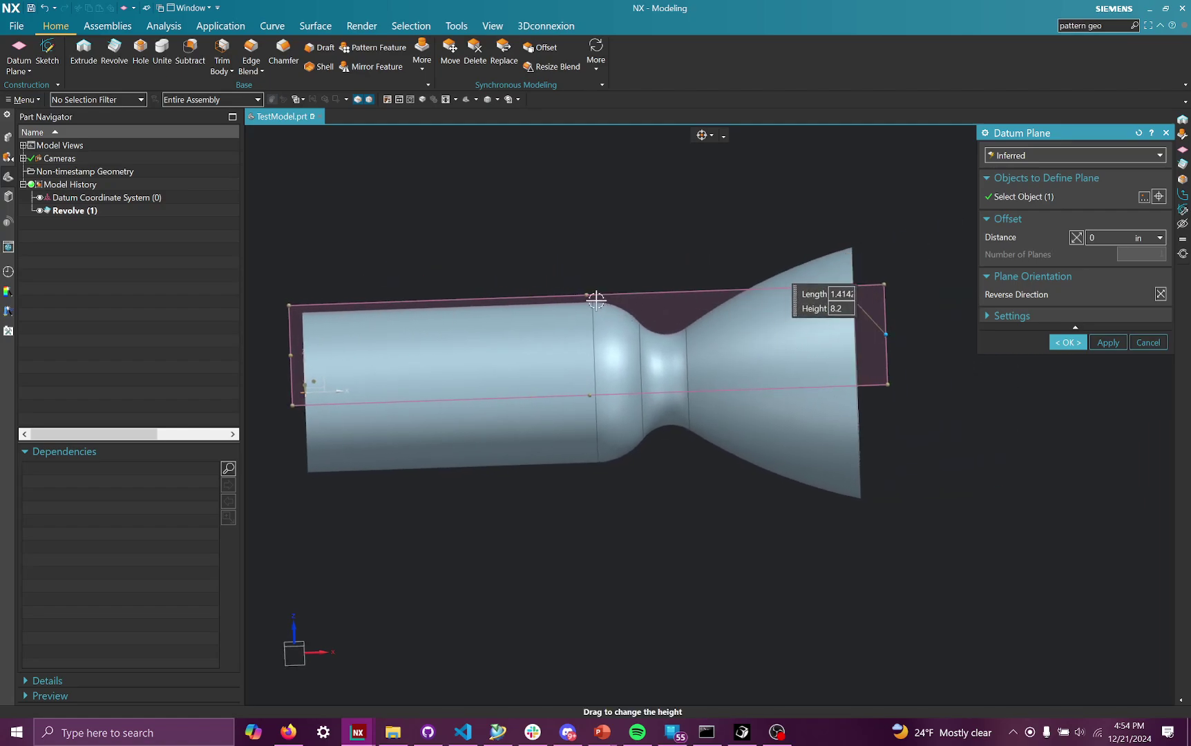
pyautogui.moveTo(586, 266); pyautogui.dragTo(584, 218)
pyautogui.click(1069, 342)
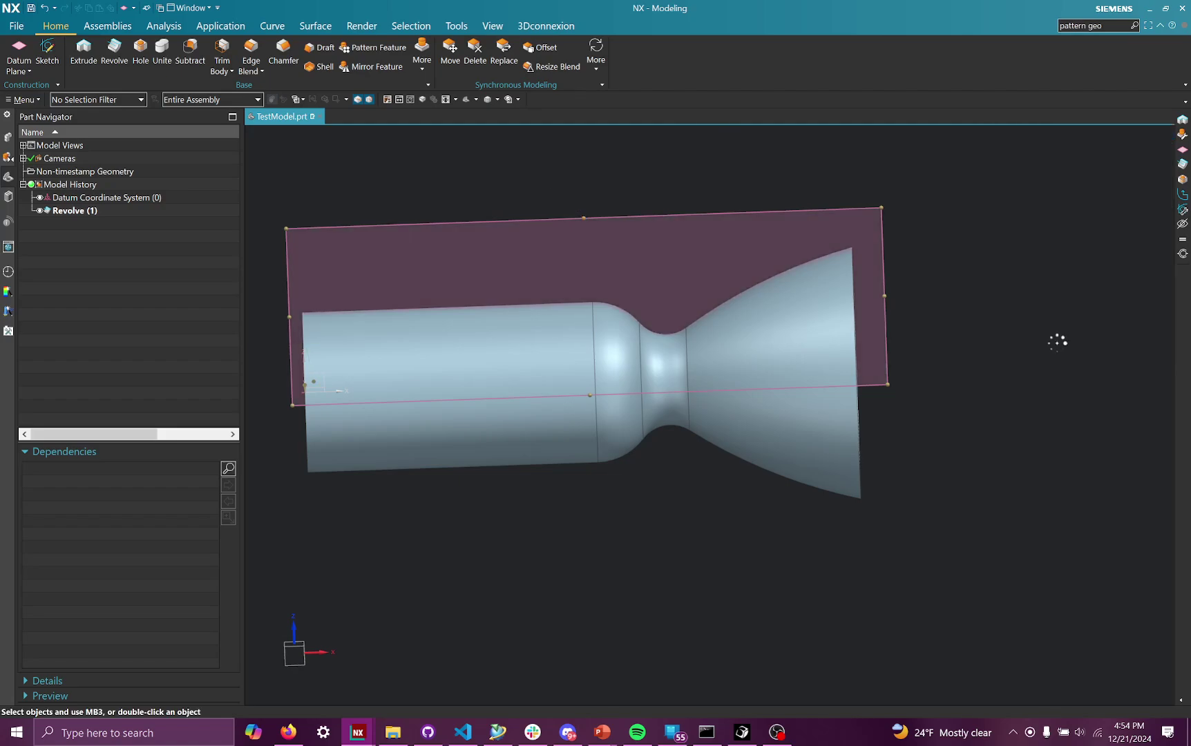
# Step: Create intersection curves between all four faces of the revolved body and the new datum plane
pyautogui.moveTo(760, 345); pyautogui.dragTo(544, 414, button='middle')
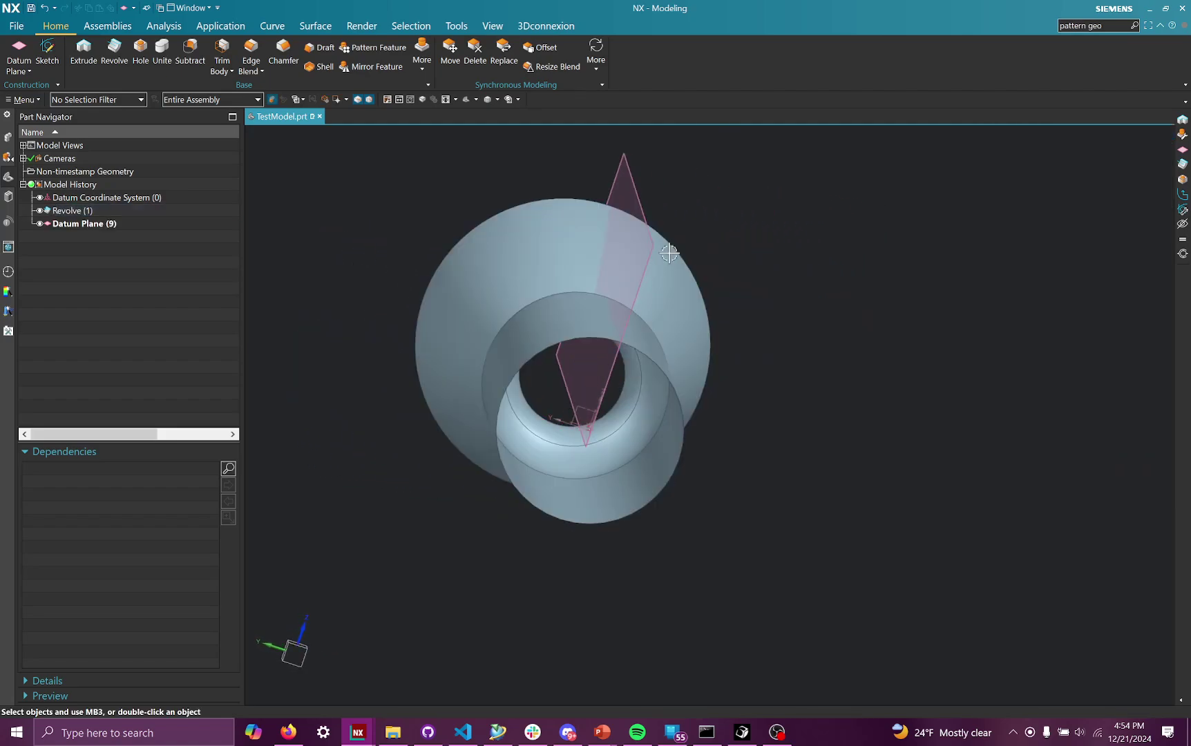
pyautogui.moveTo(654, 223); pyautogui.dragTo(381, 290, button='middle')
pyautogui.scroll(2, 381, 290)
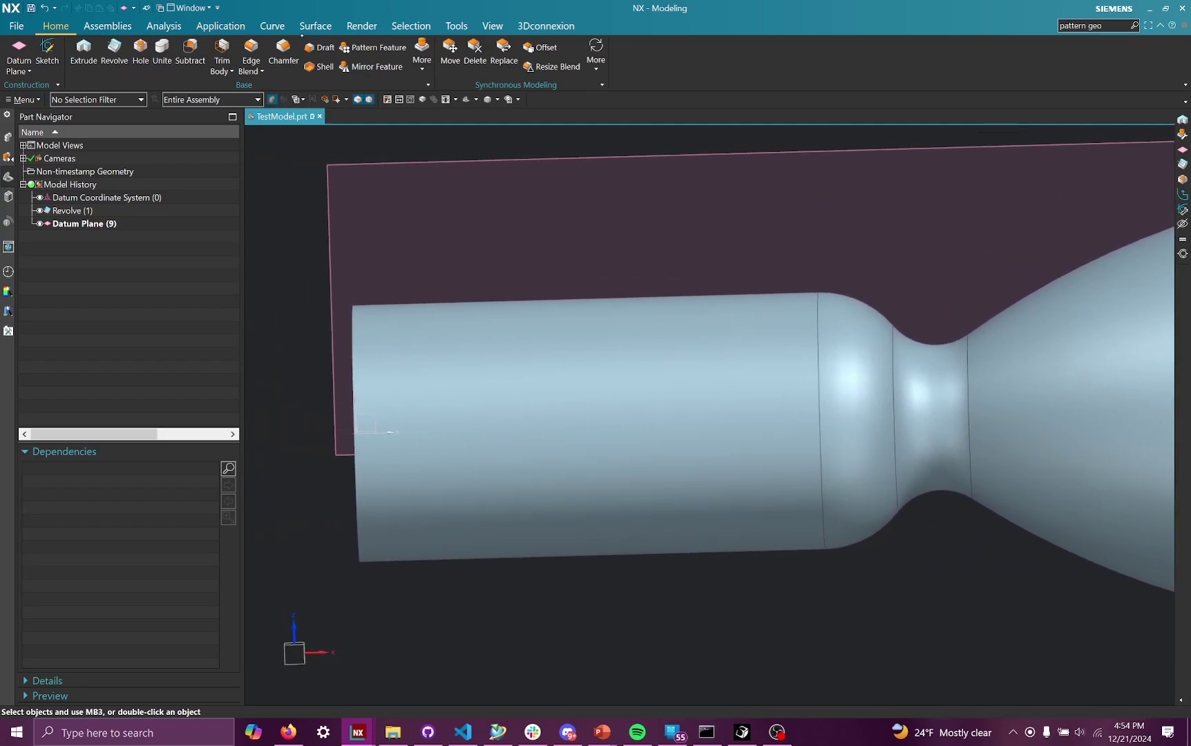
pyautogui.click(315, 26)
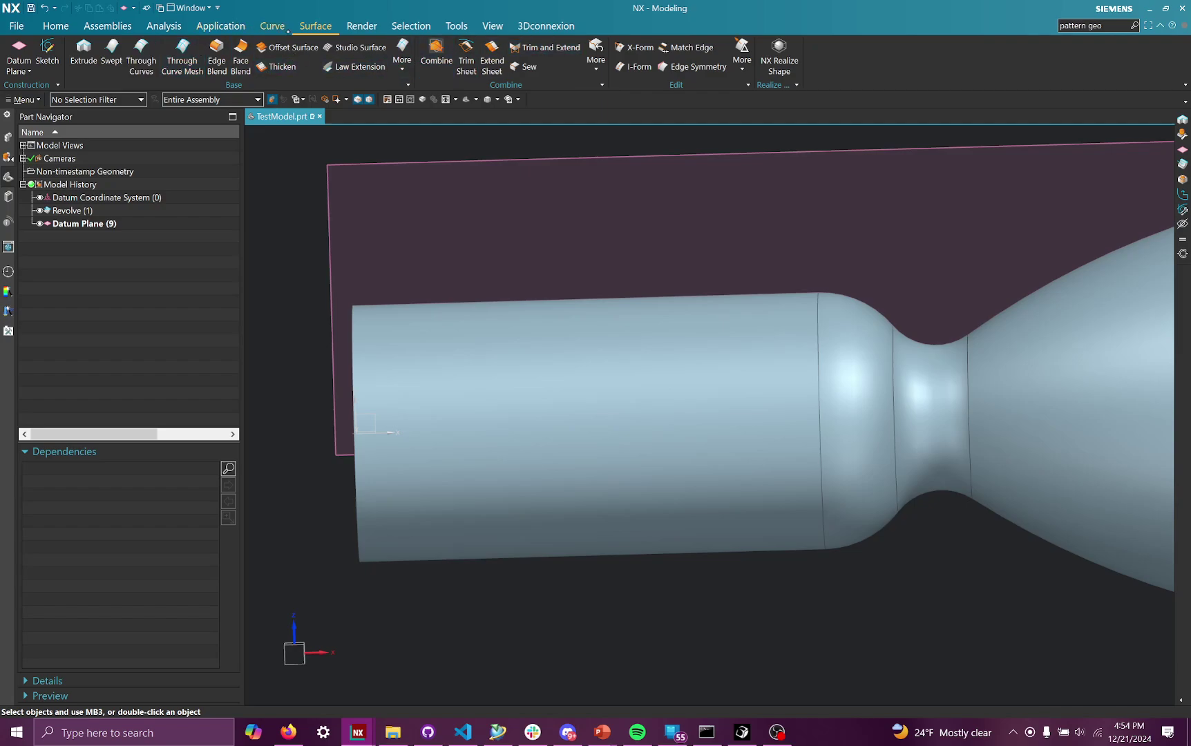
pyautogui.click(276, 27)
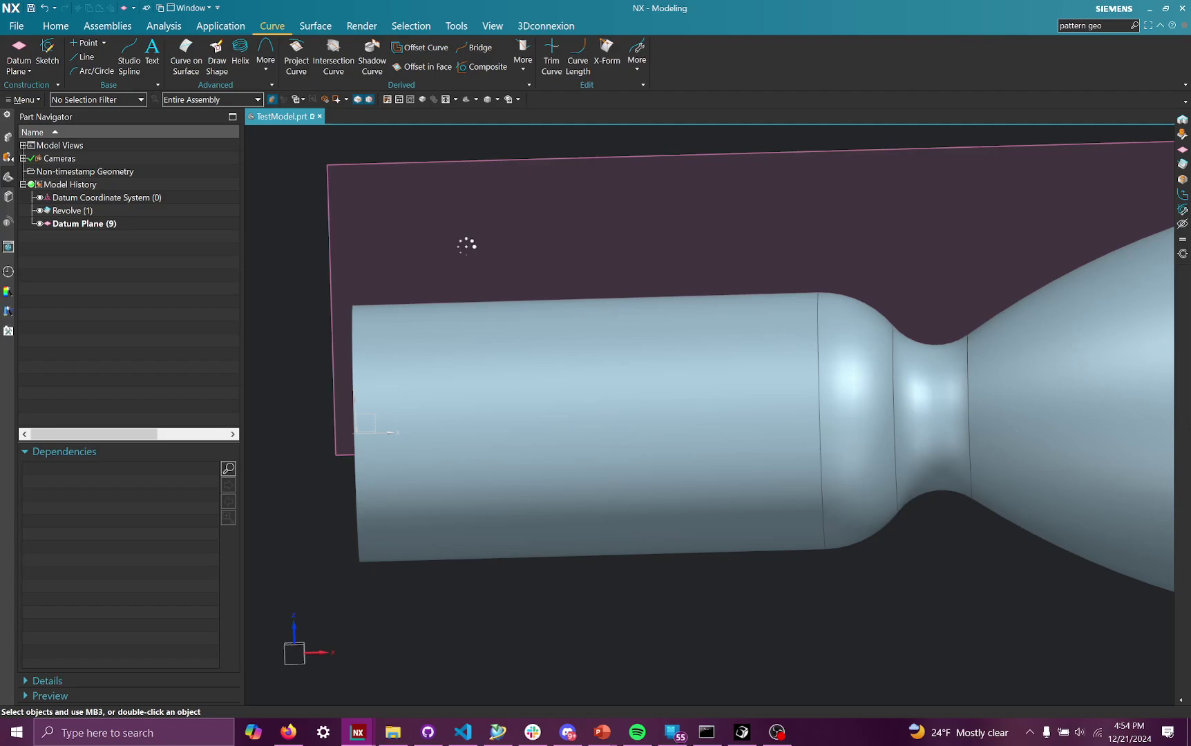
pyautogui.click(505, 313)
pyautogui.scroll(-2, 704, 341)
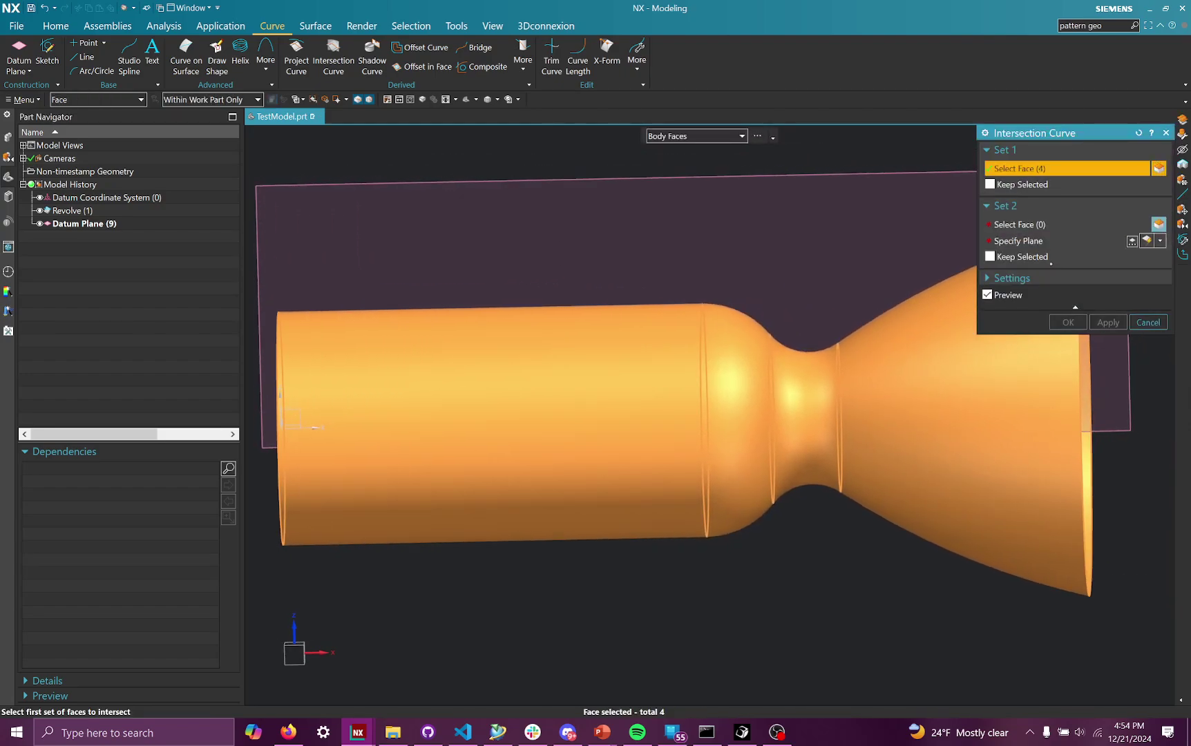
pyautogui.click(1009, 224)
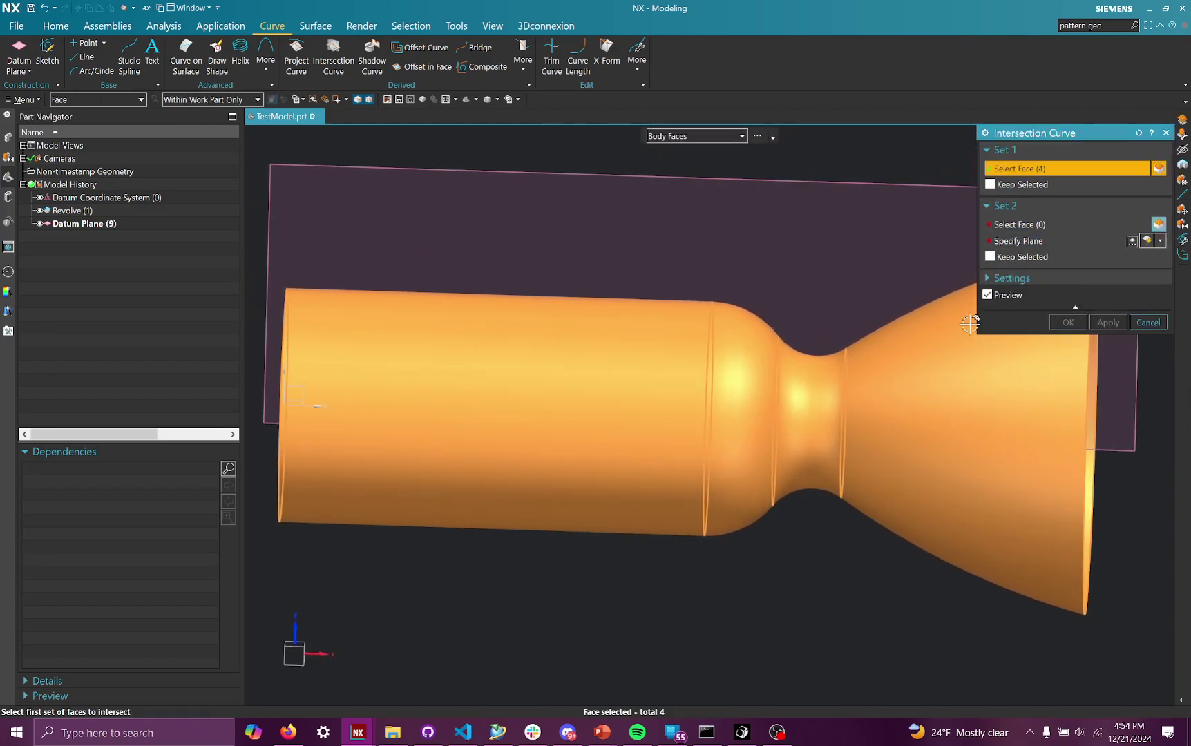
pyautogui.click(1024, 225)
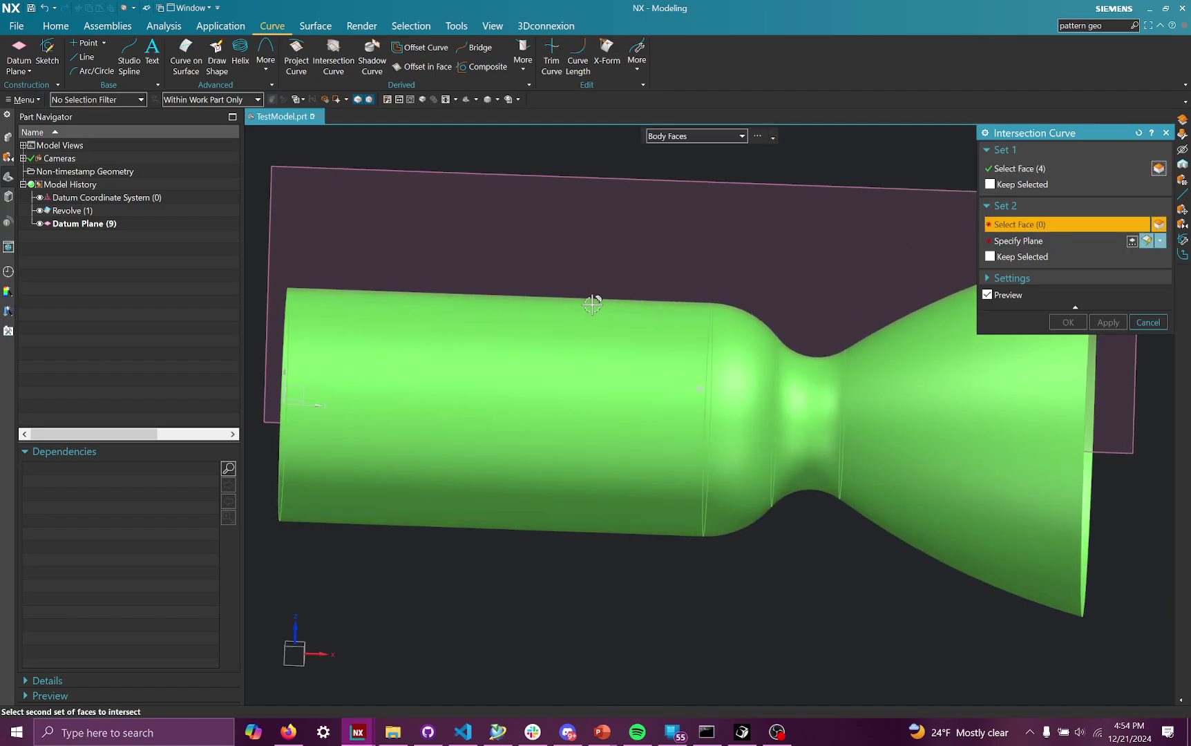
pyautogui.click(588, 181)
pyautogui.click(1068, 322)
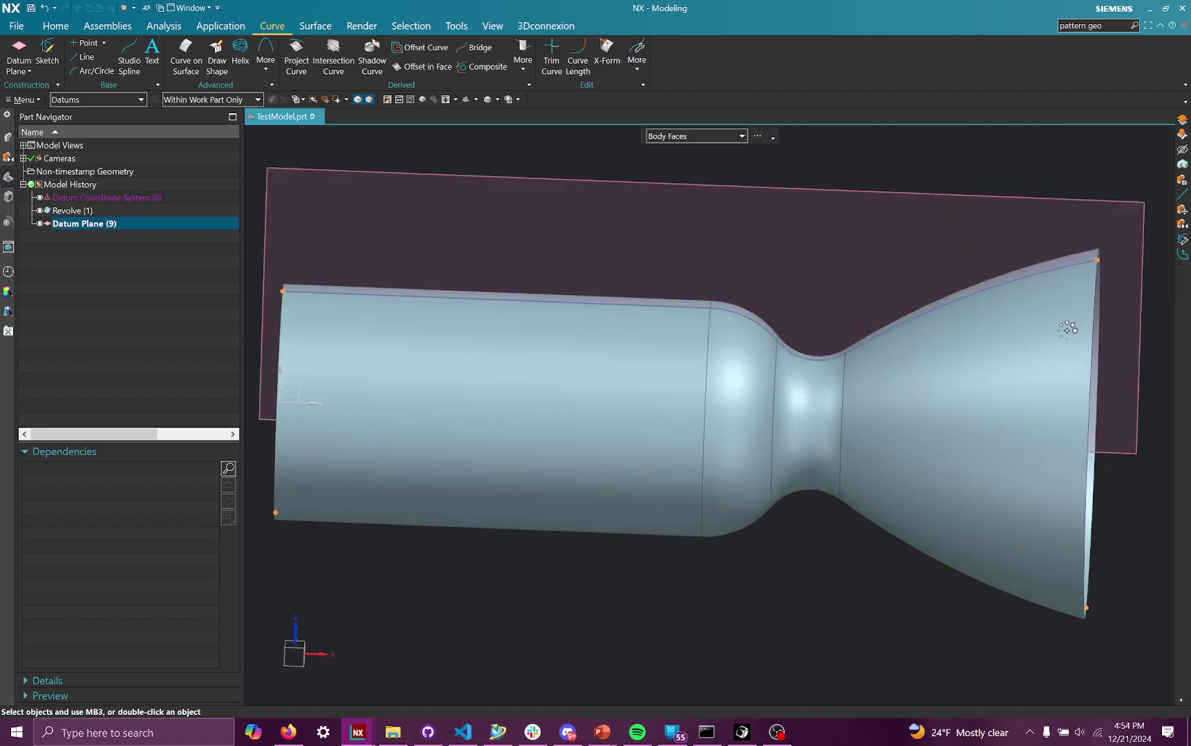
# Step: Hide the datum plane that was used for the intersection curves
pyautogui.moveTo(405, 307); pyautogui.dragTo(472, 190, button='middle')
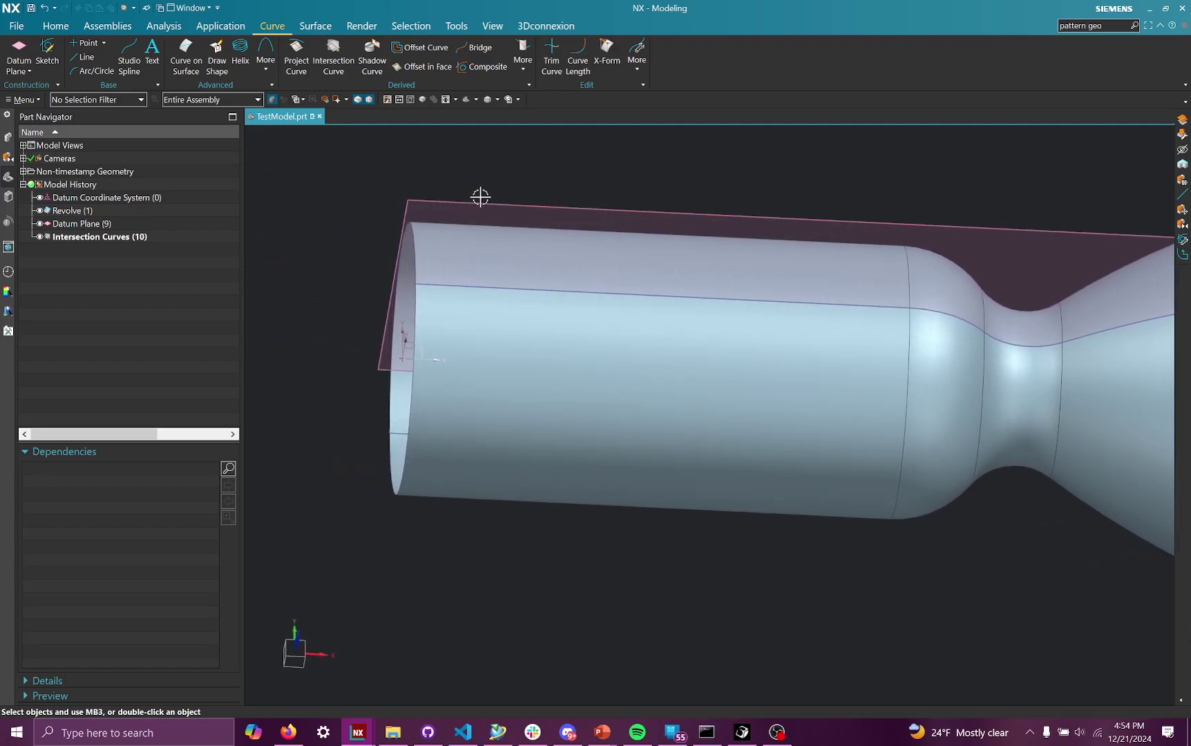
pyautogui.rightClick(483, 203)
pyautogui.click(520, 189)
pyautogui.moveTo(446, 304); pyautogui.dragTo(431, 286, button='middle')
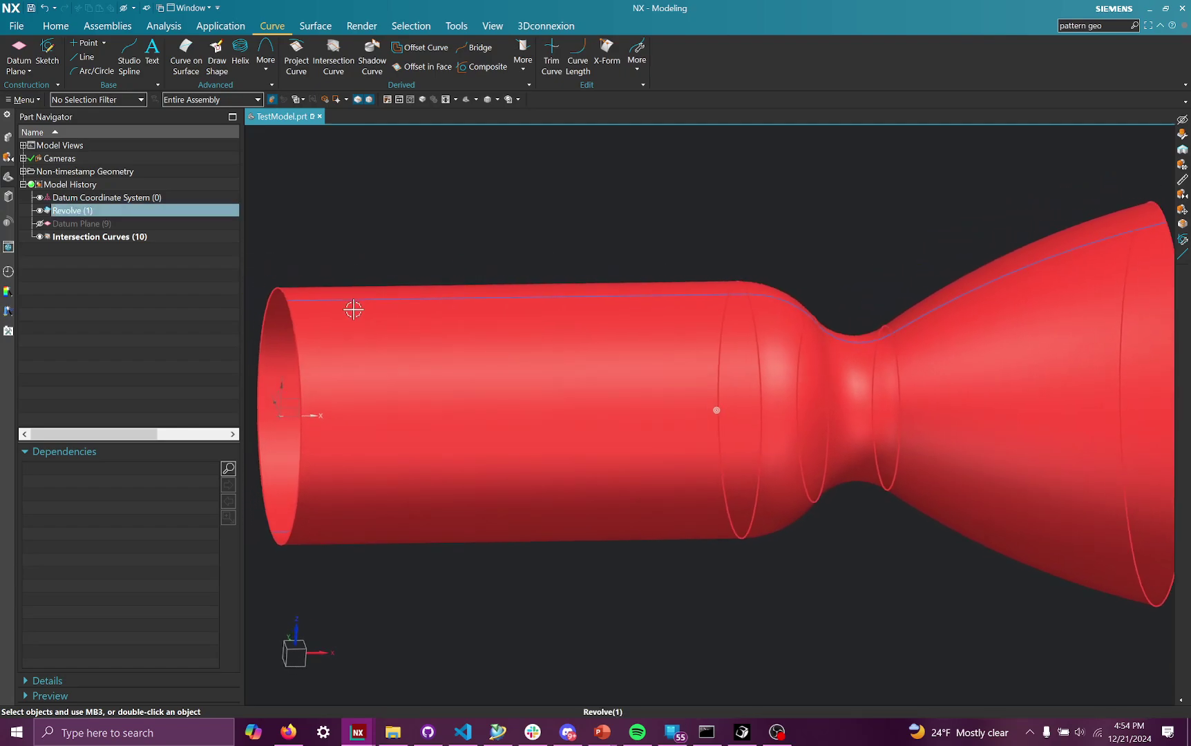
# Step: Hide the revolved body to inspect the intersection curves alone, and undo the hiding
pyautogui.moveTo(353, 310); pyautogui.dragTo(602, 291, button='middle')
pyautogui.moveTo(911, 319); pyautogui.dragTo(540, 338, button='middle')
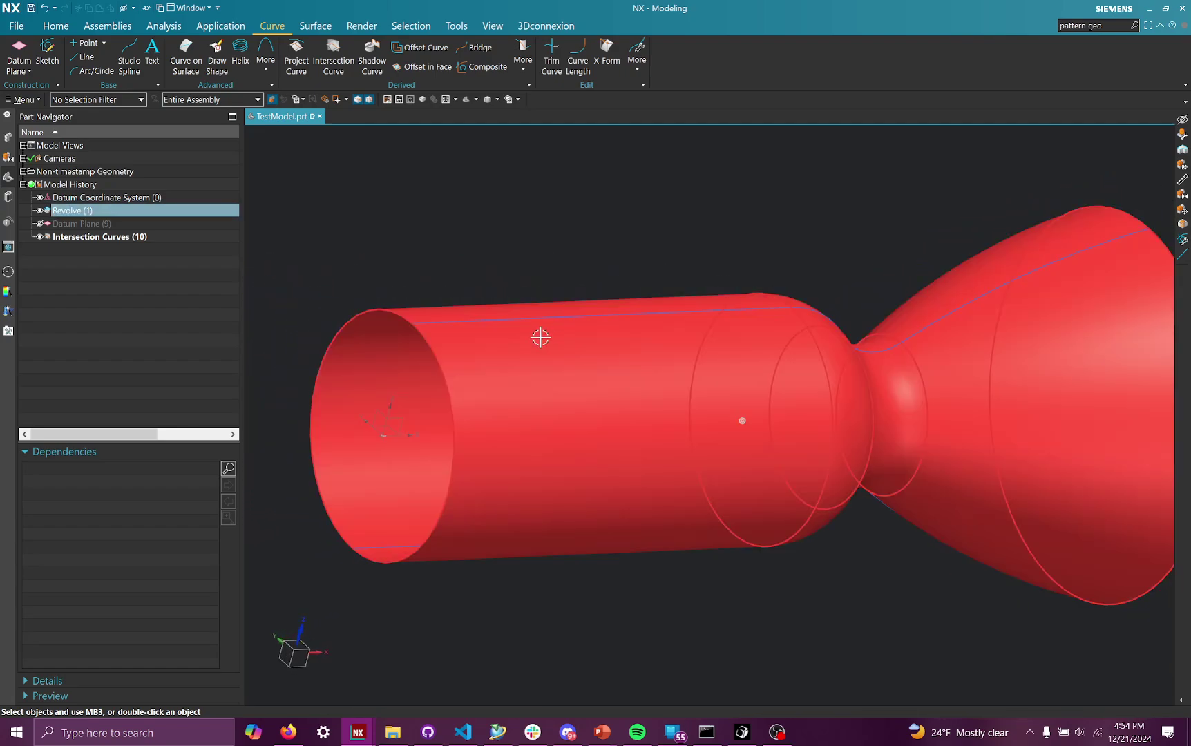
pyautogui.rightClick(539, 338)
pyautogui.hotkey('ctrl', 'b')
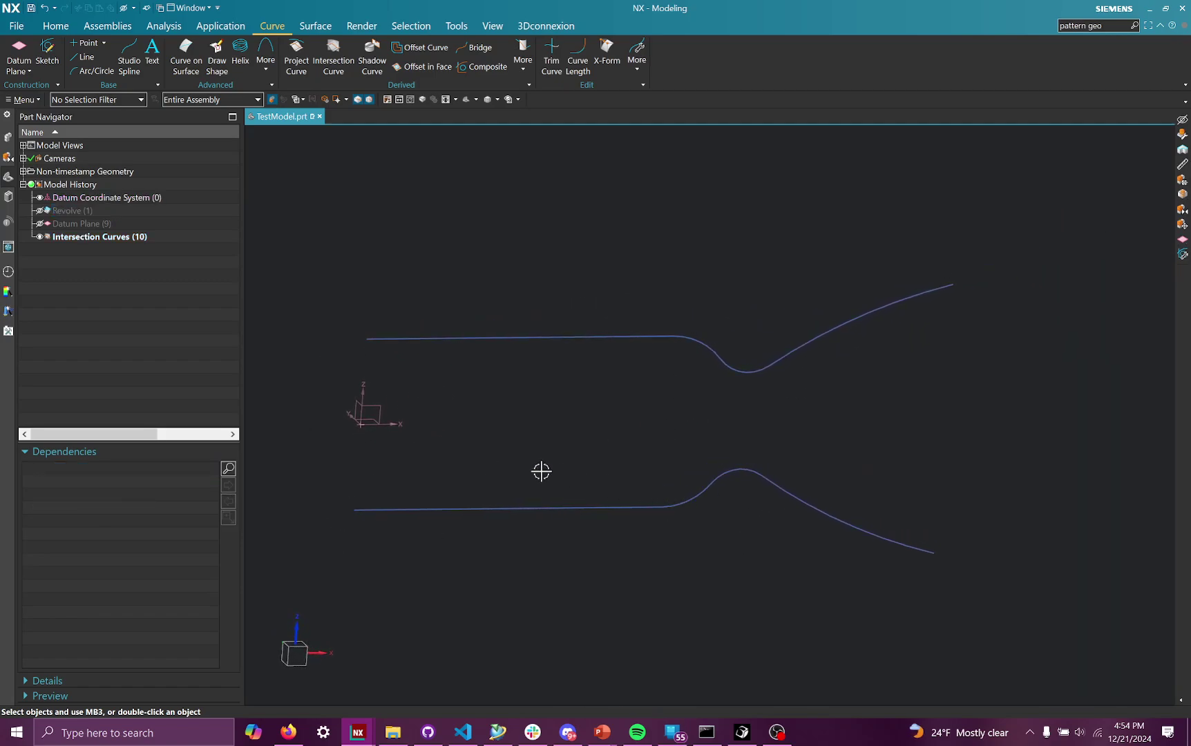
pyautogui.hotkey('ctrl', 'z')
# Step: Start an Extrude using the four connected intersection curves along the body's upper side as single-curve sections
pyautogui.scroll(2, 401, 449)
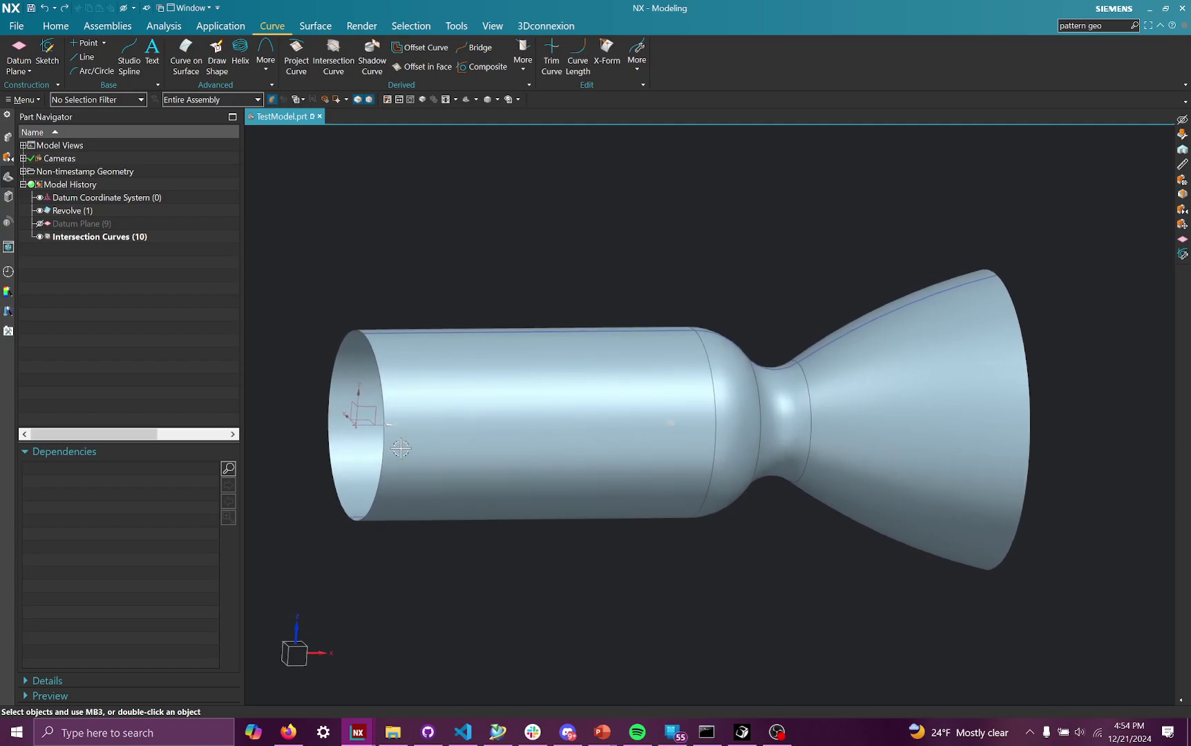
pyautogui.scroll(4, 353, 344)
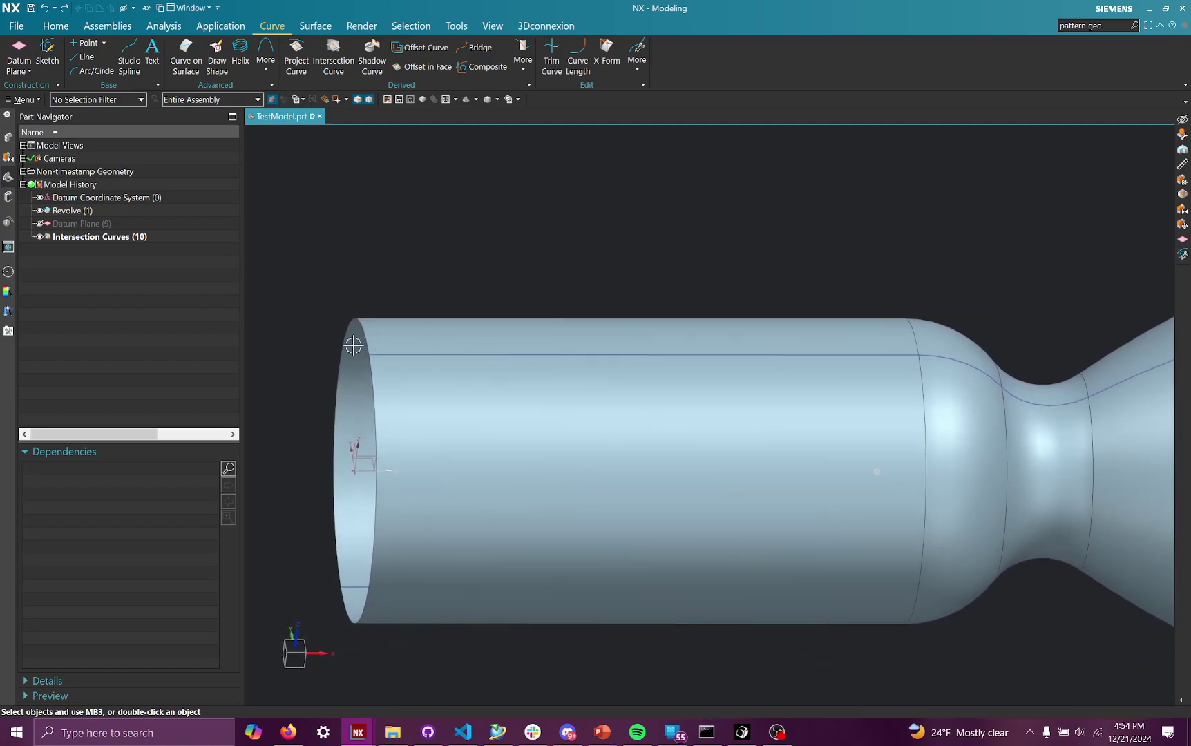
pyautogui.click(69, 29)
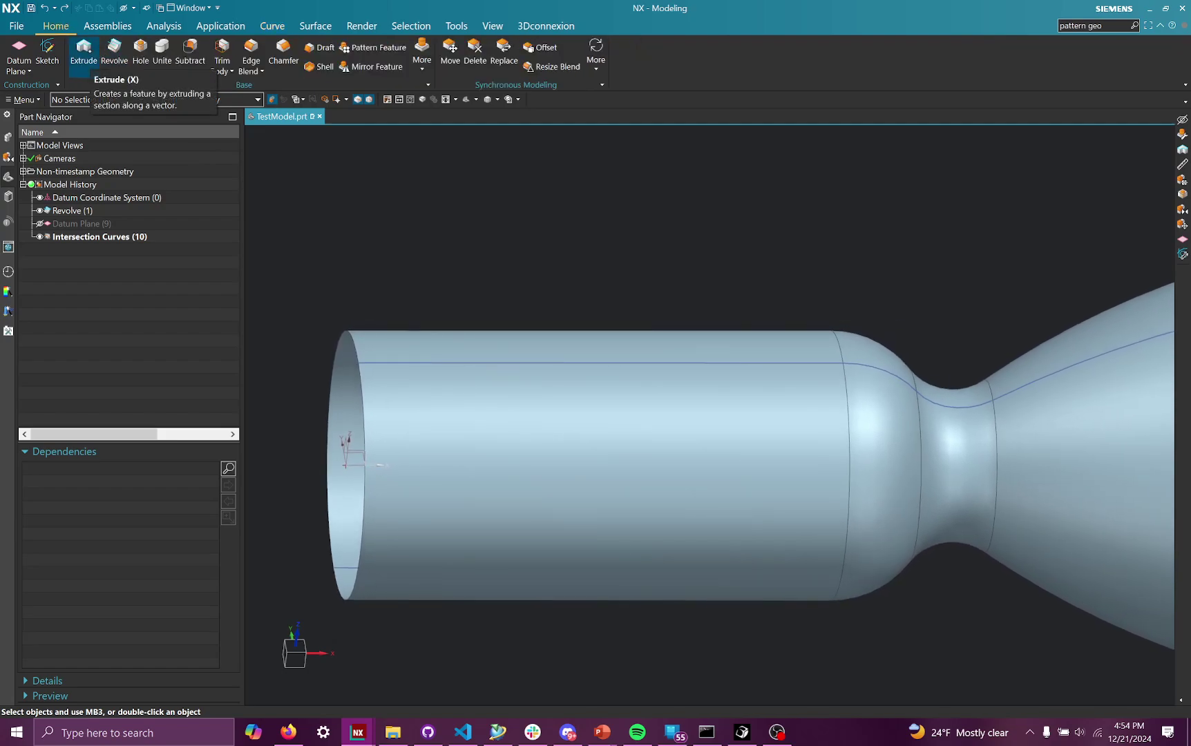
pyautogui.click(442, 362)
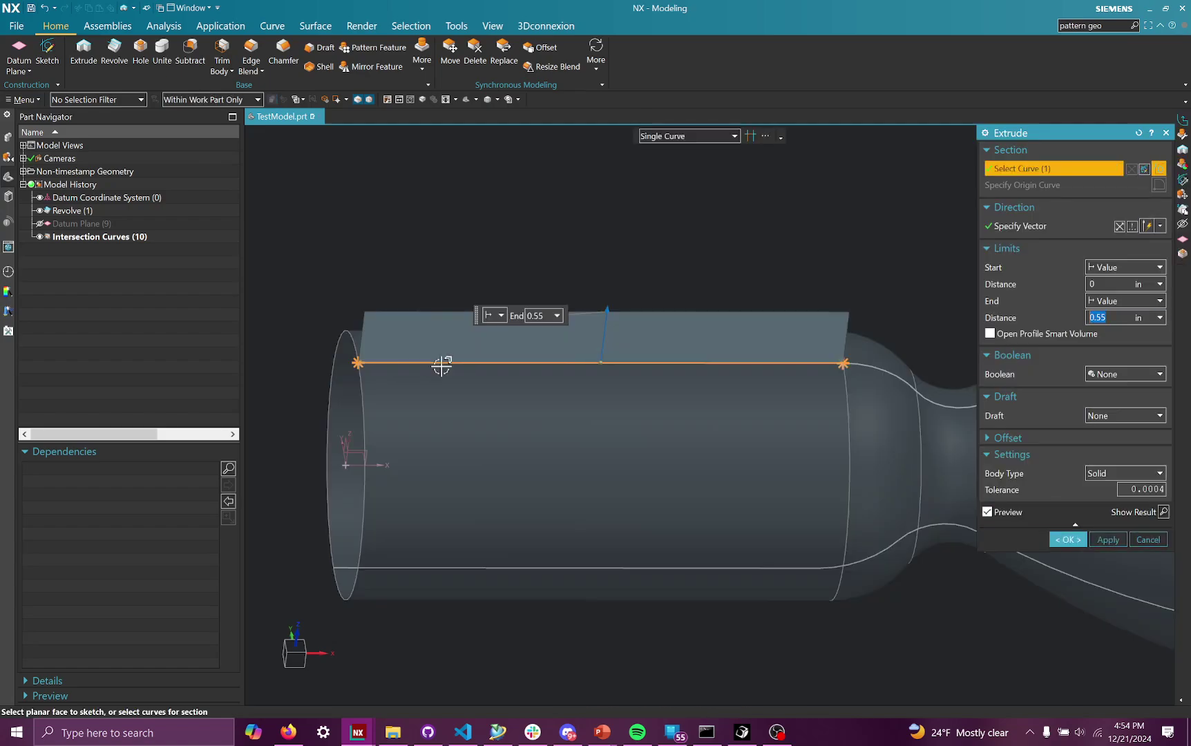
pyautogui.click(691, 401)
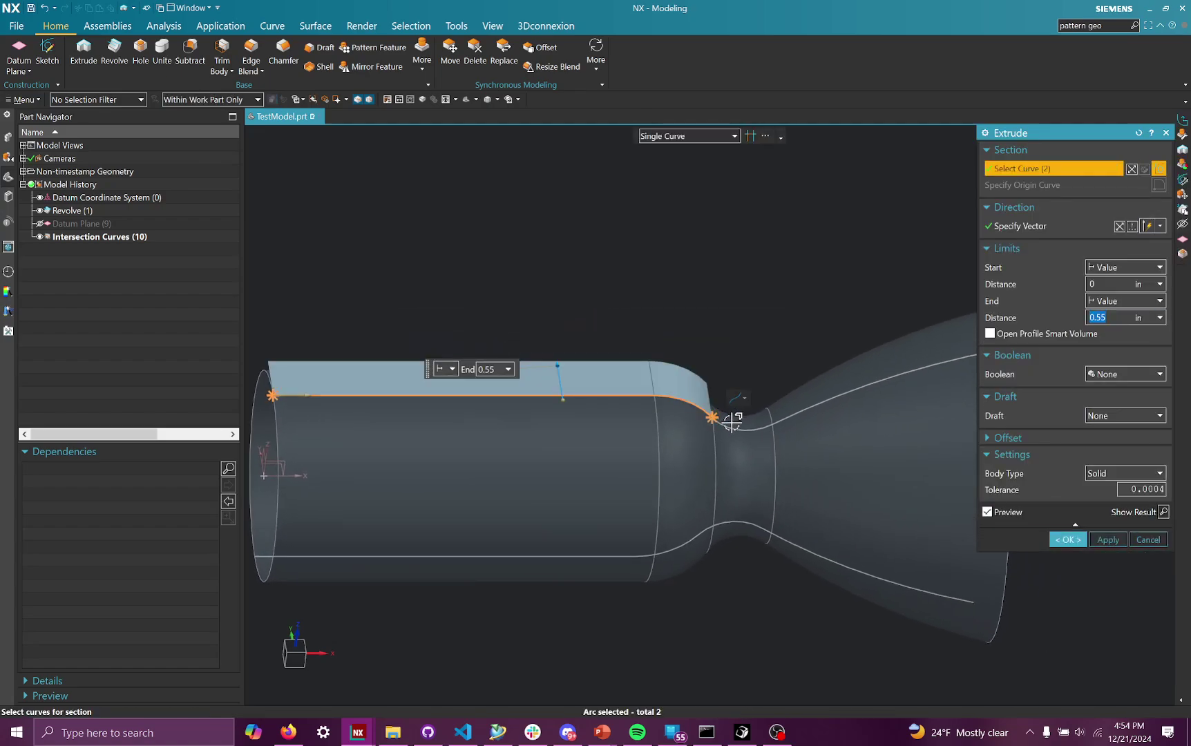
pyautogui.click(749, 428)
pyautogui.click(822, 402)
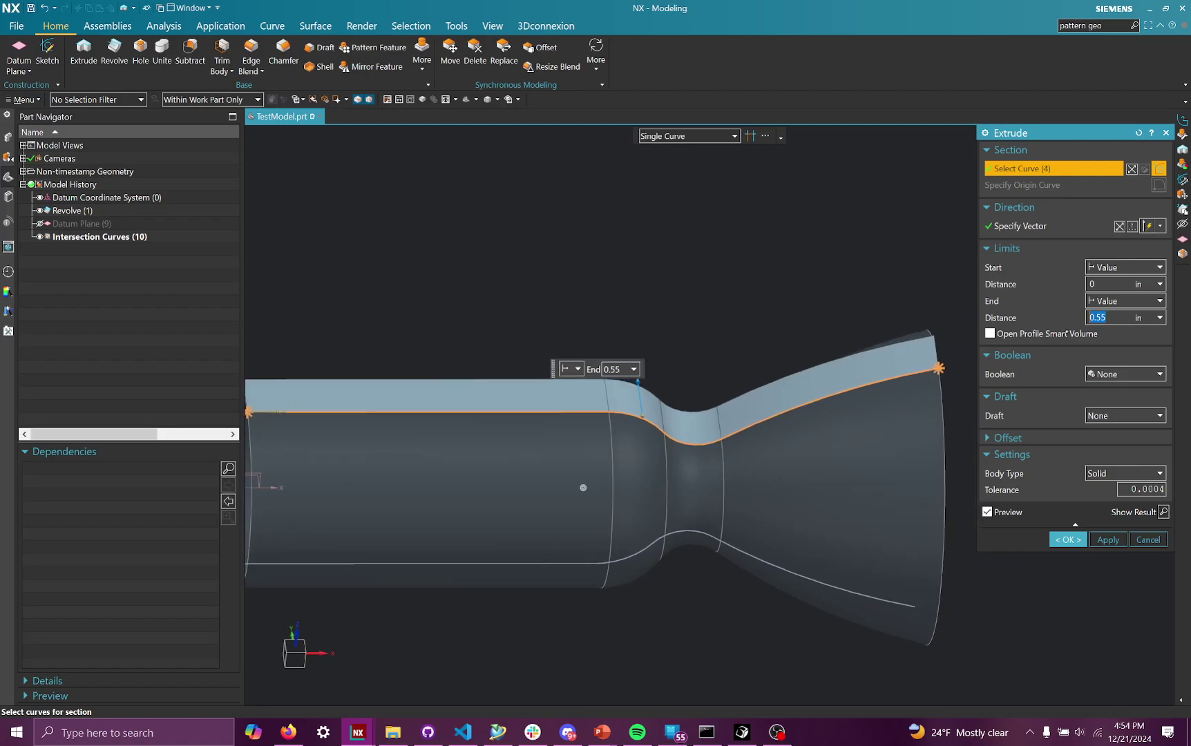
# Step: Extend the sheet's extrude end distance to 0.85 in, pointing away from the revolved body's upper side, and finish the Extrude
pyautogui.click(1073, 227)
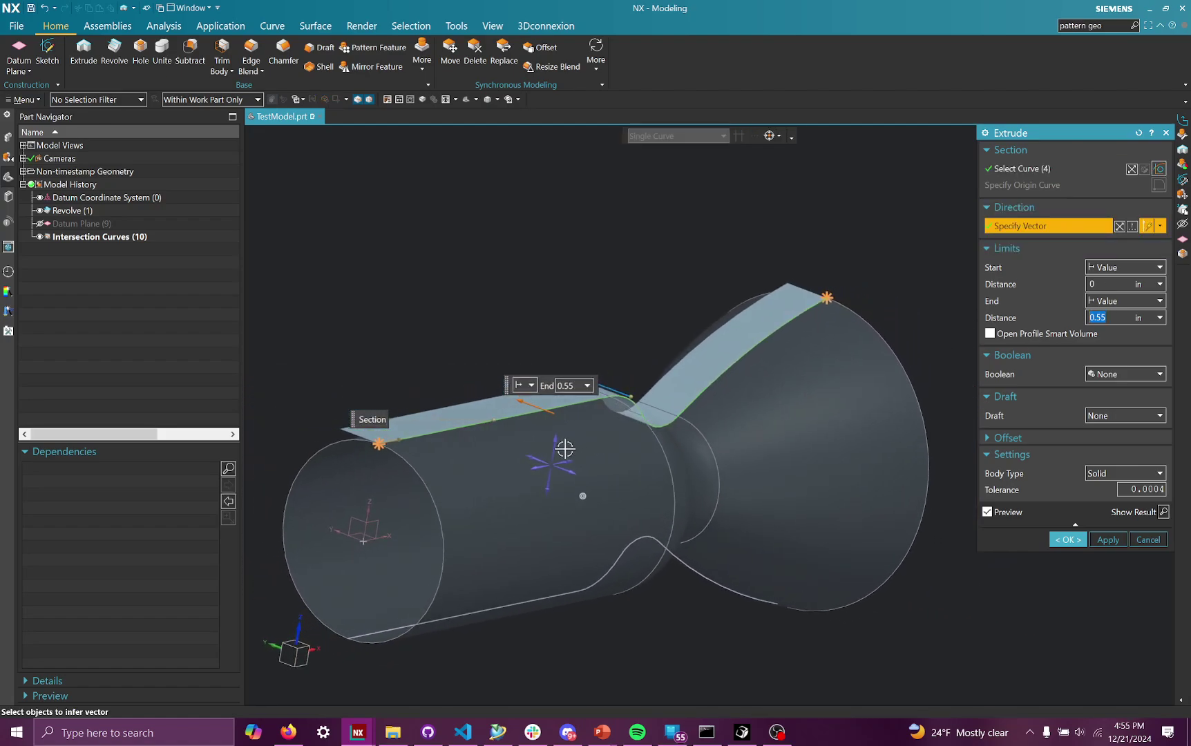
pyautogui.click(555, 450)
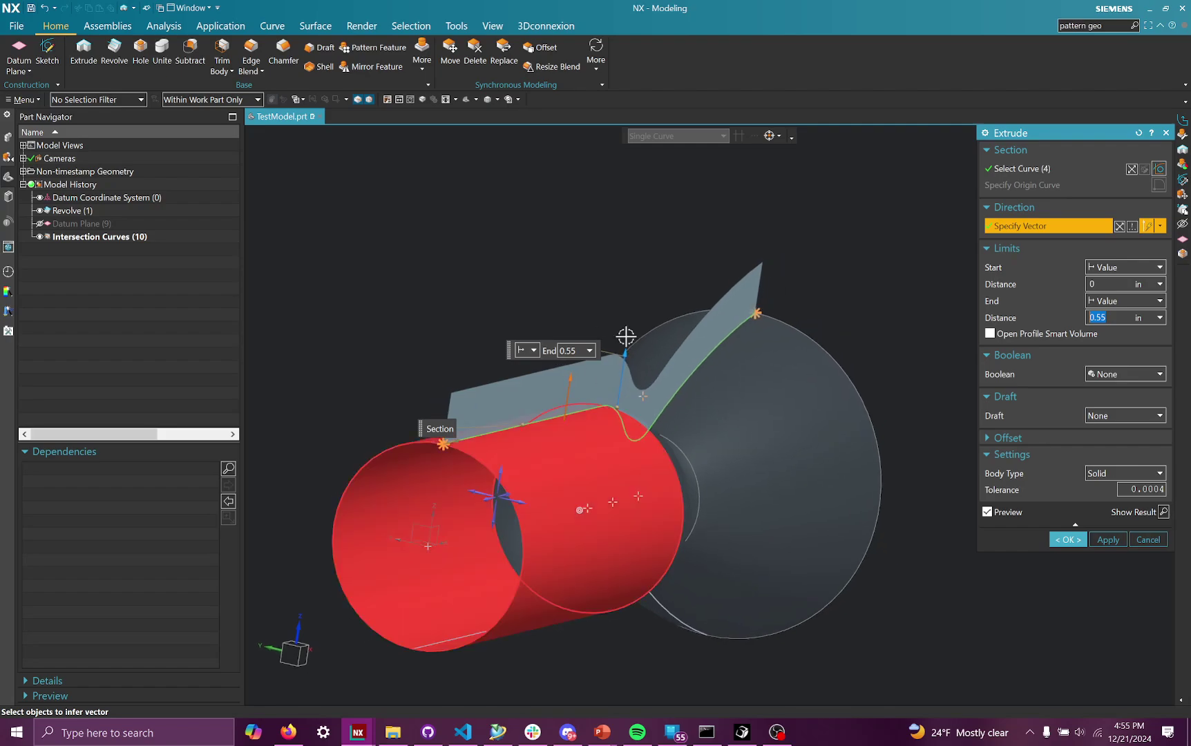
pyautogui.moveTo(629, 354)
pyautogui.mouseDown()
pyautogui.moveTo(625, 372)
pyautogui.moveTo(631, 331)
pyautogui.mouseUp()
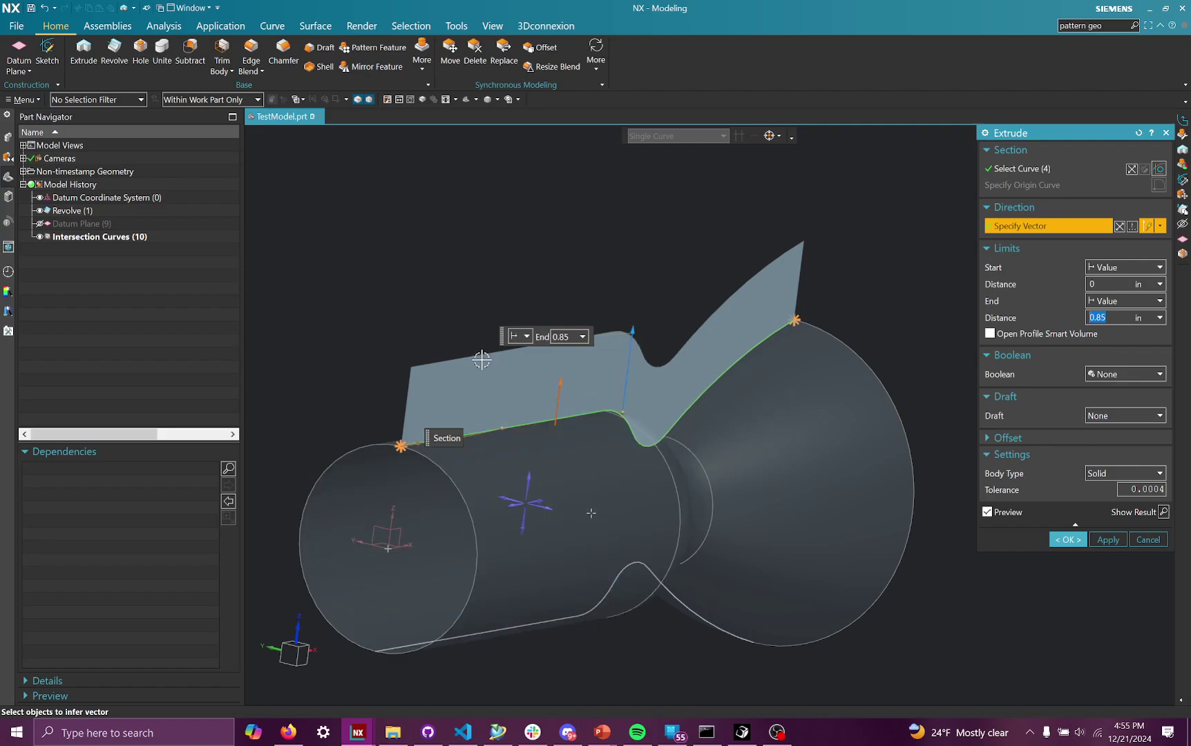
pyautogui.scroll(-3, 678, 373)
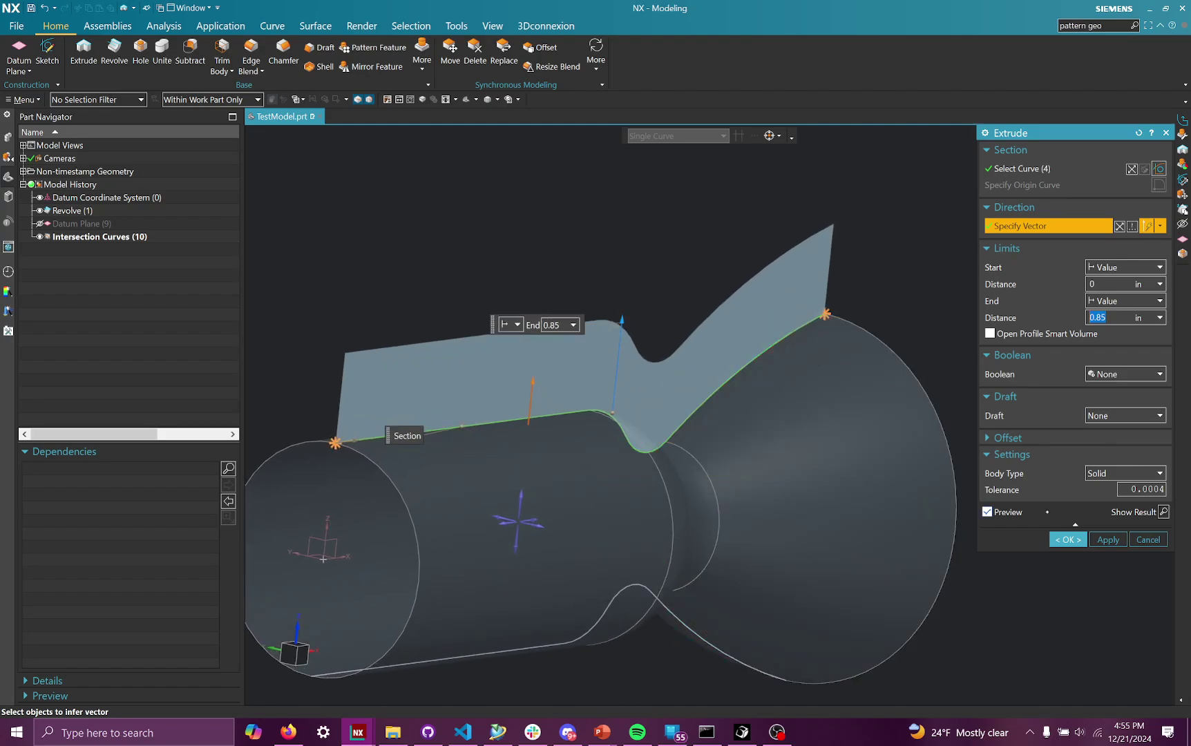
pyautogui.click(1071, 540)
# Step: Start an Offset Surface using all four body faces of the revolved body
pyautogui.moveTo(392, 373); pyautogui.dragTo(698, 338, button='middle')
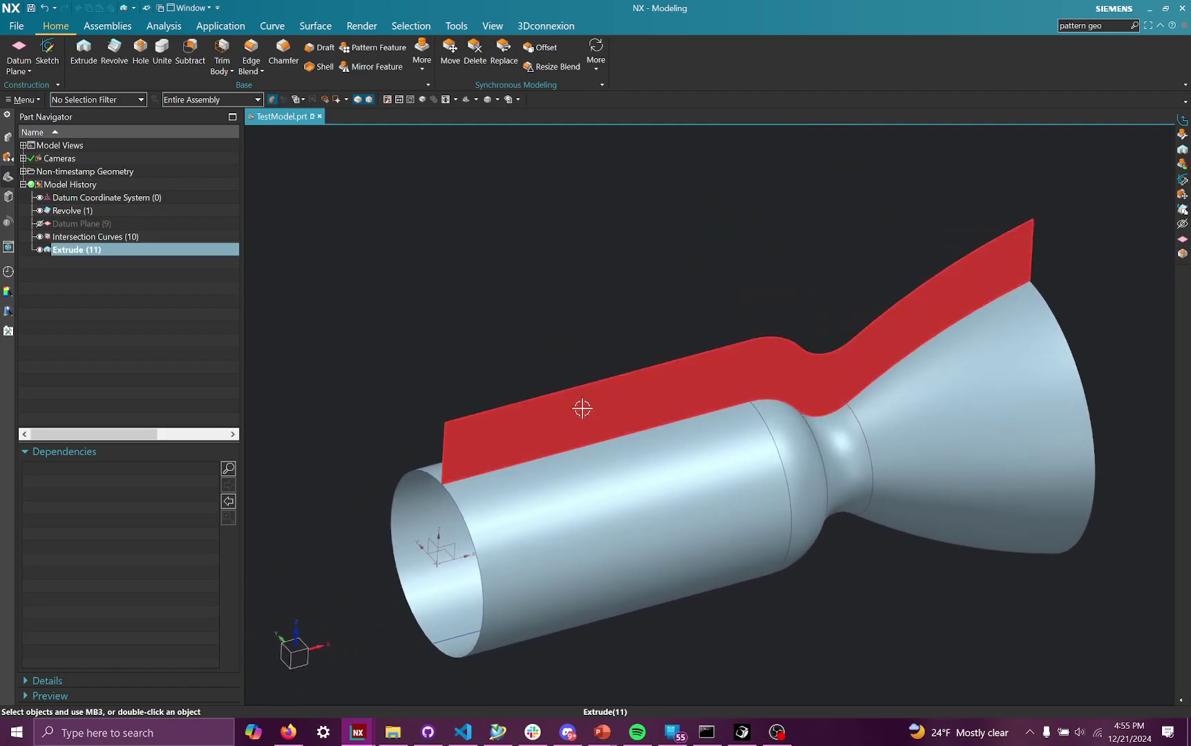
pyautogui.moveTo(583, 409); pyautogui.dragTo(511, 373, button='middle')
pyautogui.scroll(4, 346, 249)
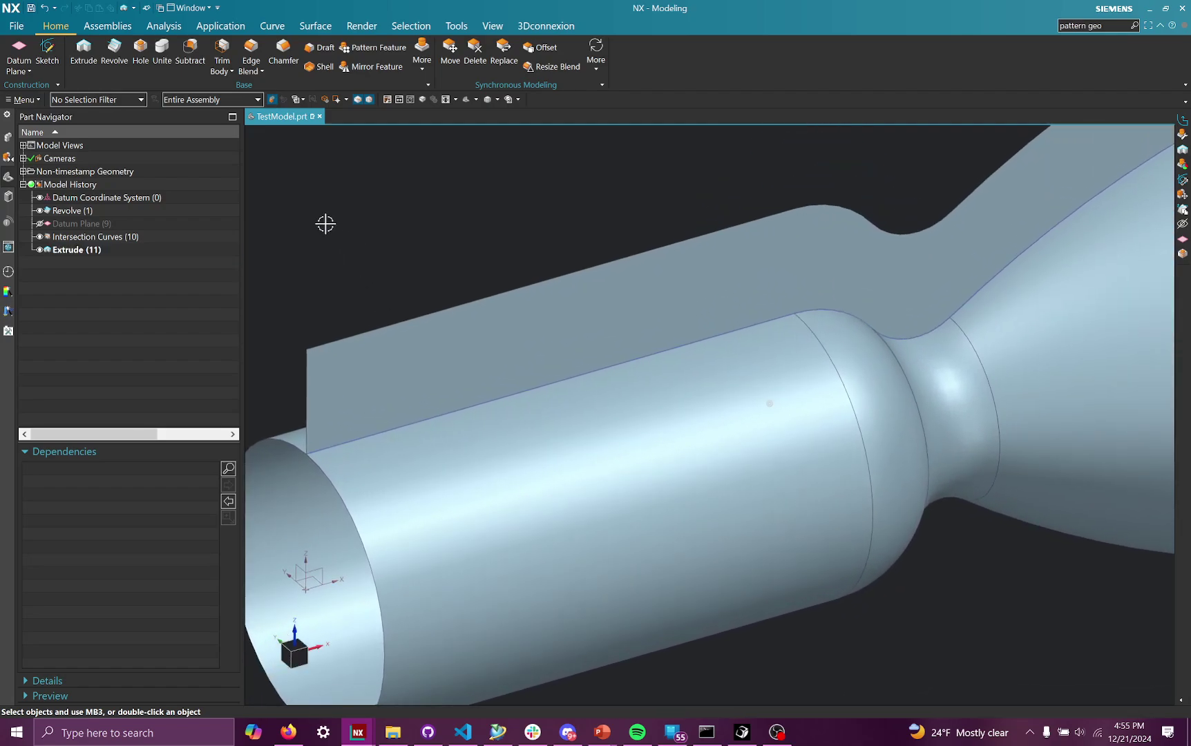
pyautogui.scroll(-2, 329, 221)
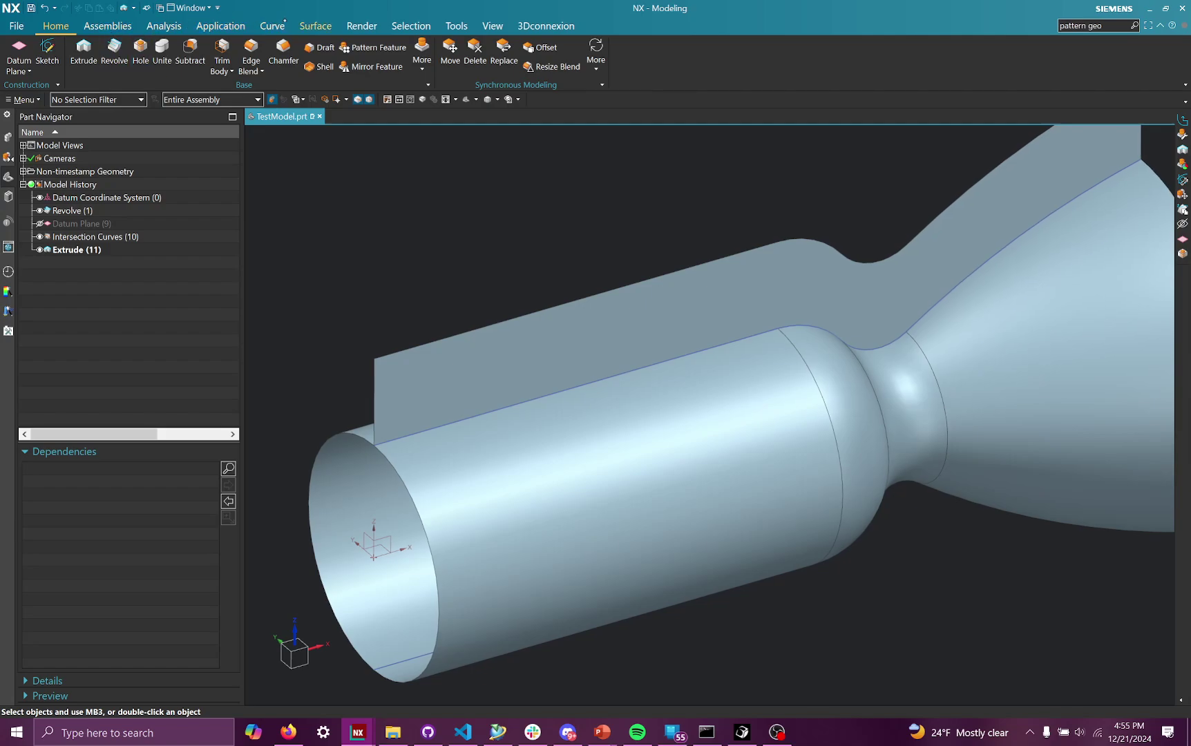
pyautogui.click(279, 24)
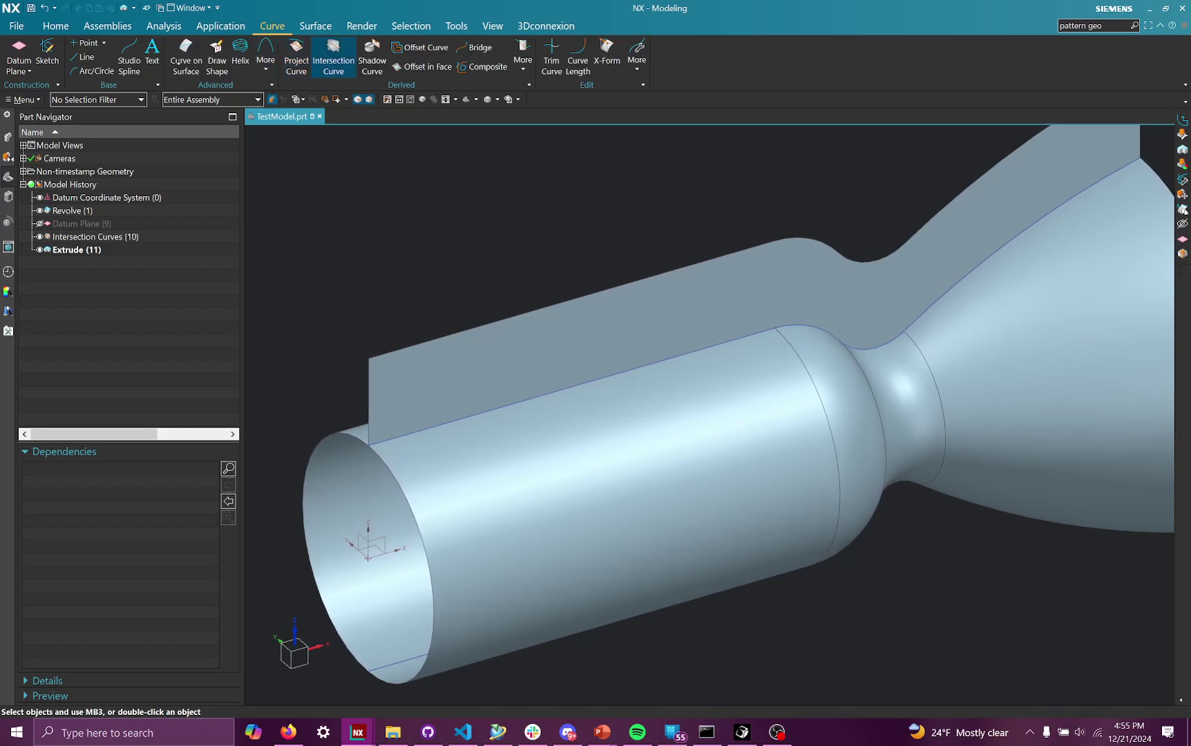
pyautogui.click(313, 26)
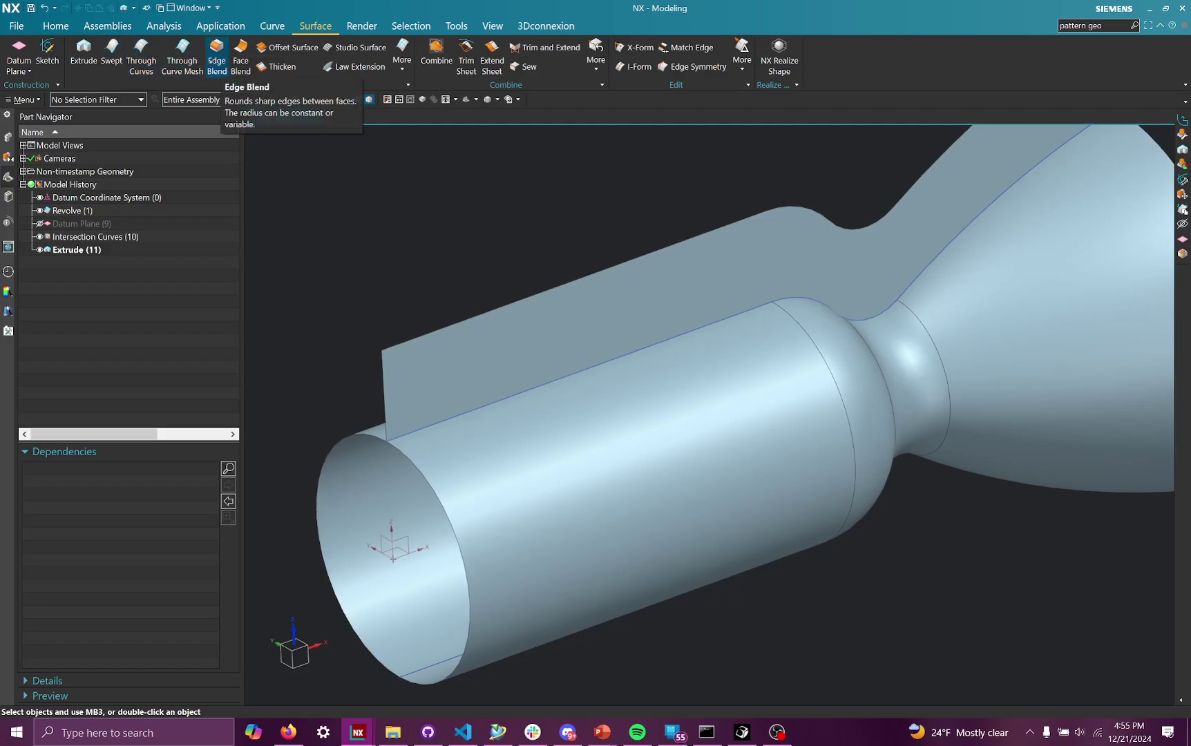
pyautogui.click(614, 418)
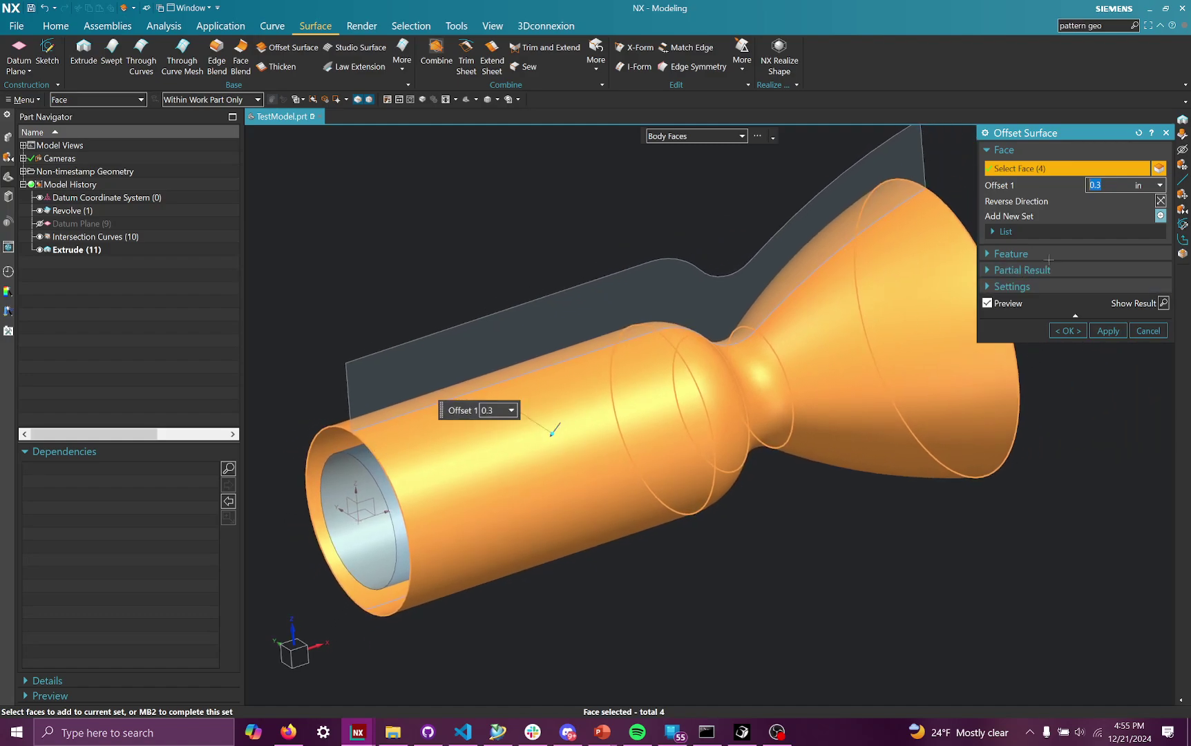
# Step: Set the offset distance to 0.25 in outward from the revolved body and create the offset surface
pyautogui.moveTo(582, 481); pyautogui.dragTo(640, 485, button='middle')
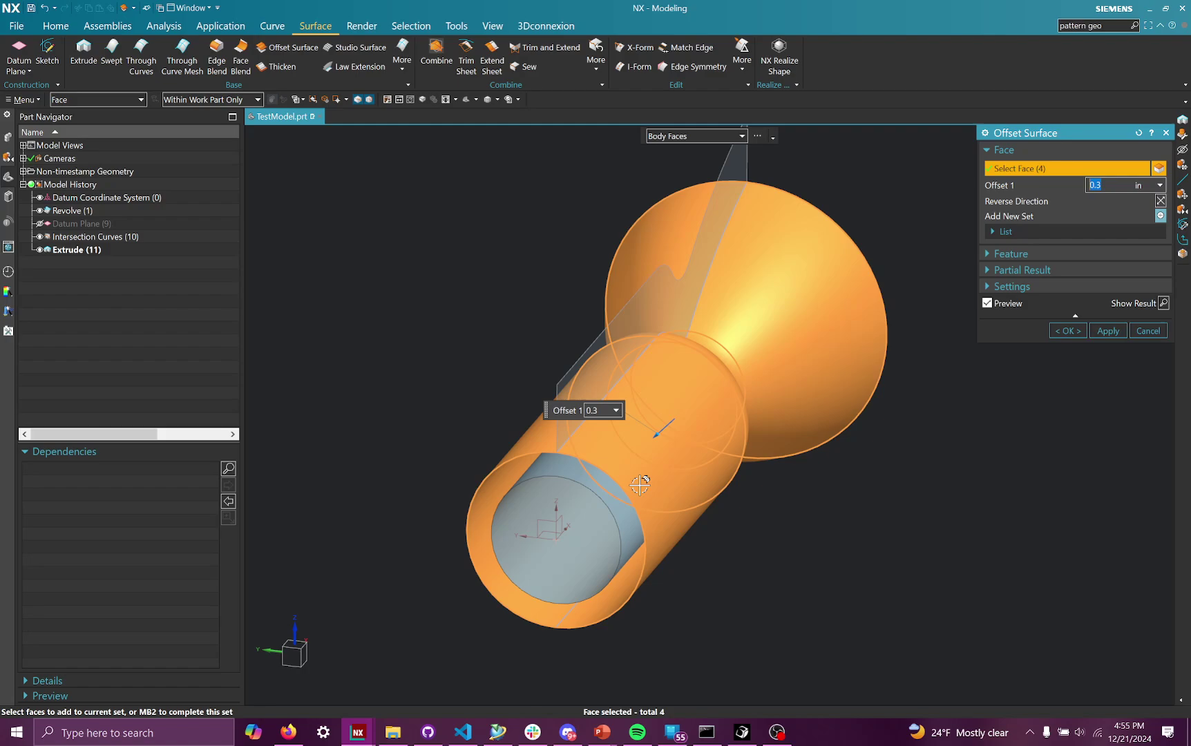
pyautogui.moveTo(629, 462); pyautogui.dragTo(757, 456, button='middle')
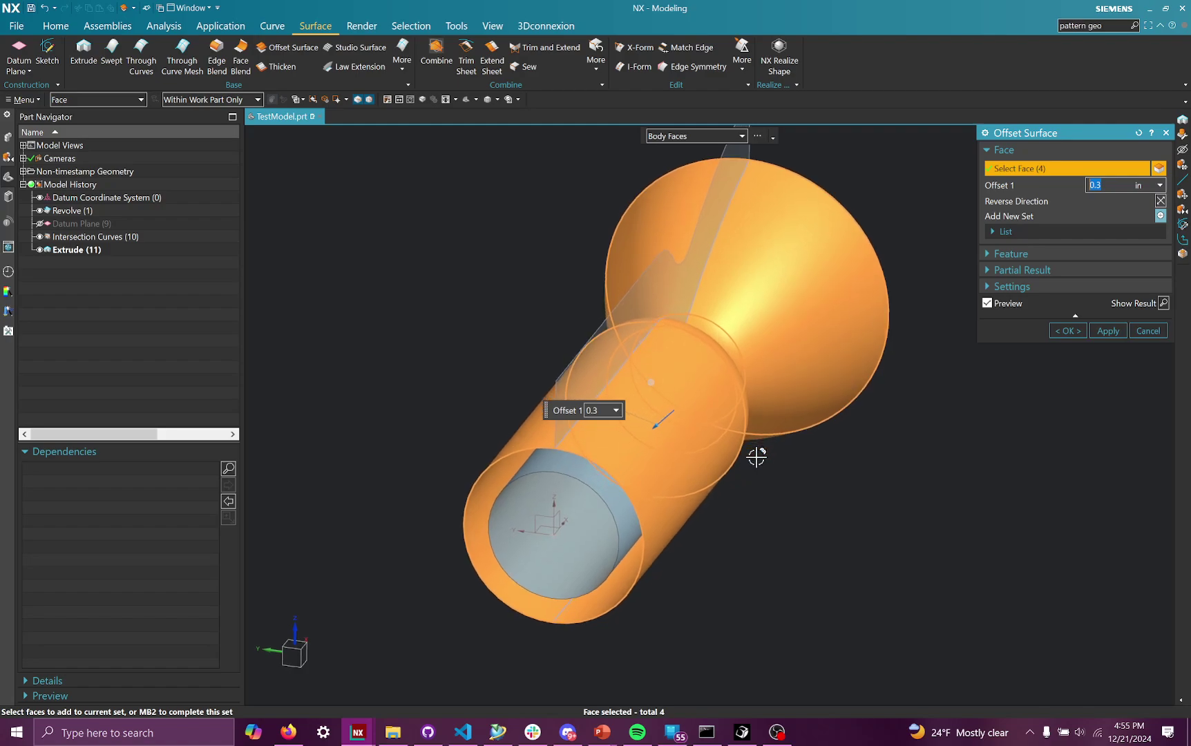
pyautogui.moveTo(601, 511); pyautogui.dragTo(655, 494, button='middle')
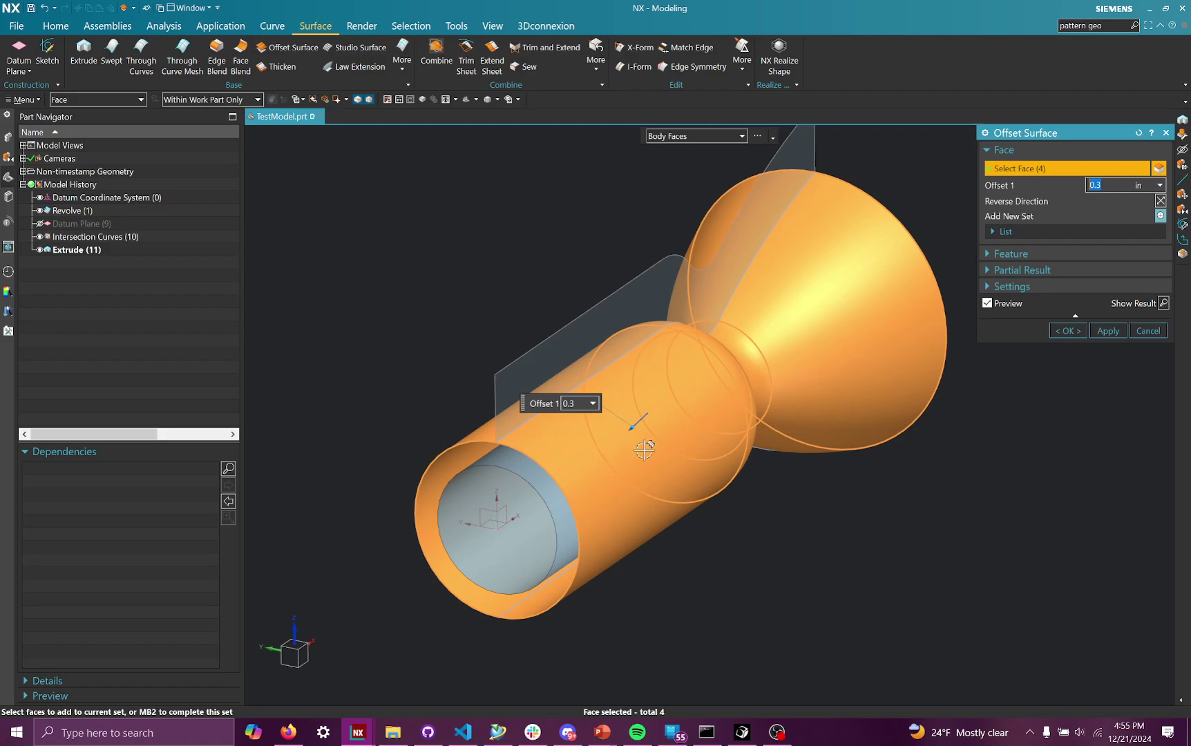
pyautogui.moveTo(674, 484); pyautogui.dragTo(830, 311, button='middle')
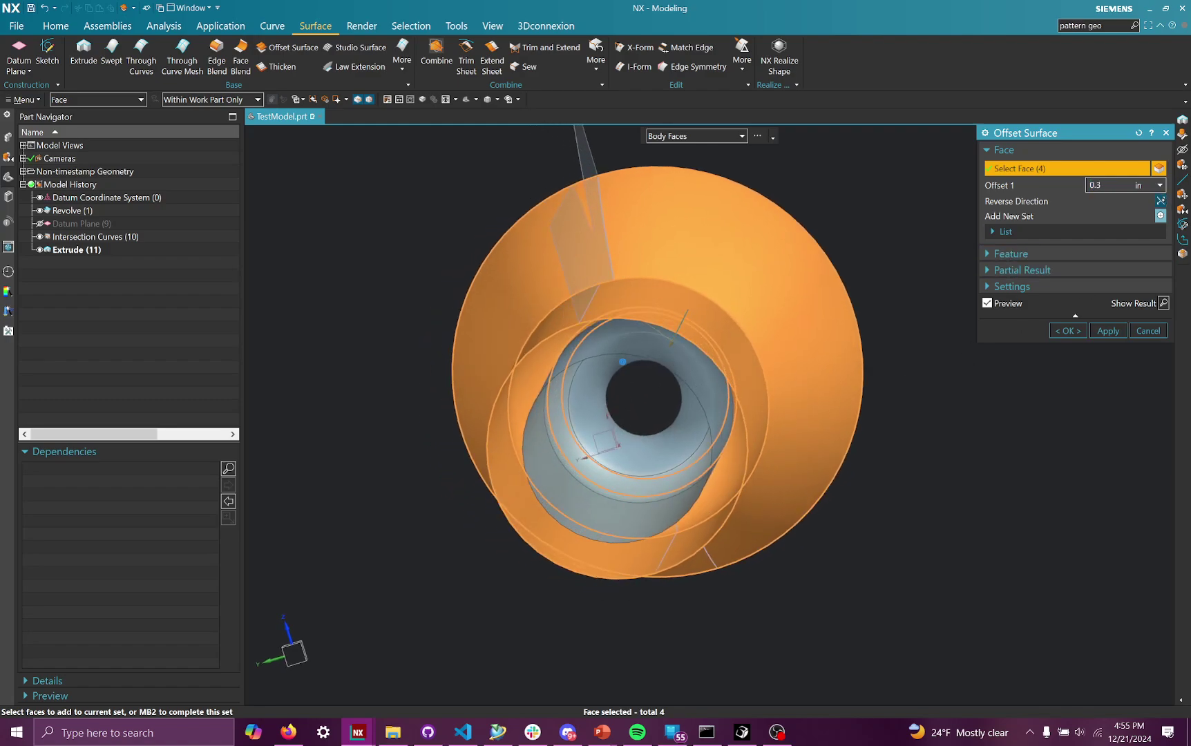
pyautogui.moveTo(850, 456); pyautogui.dragTo(785, 431, button='middle')
pyautogui.scroll(-1, 709, 415)
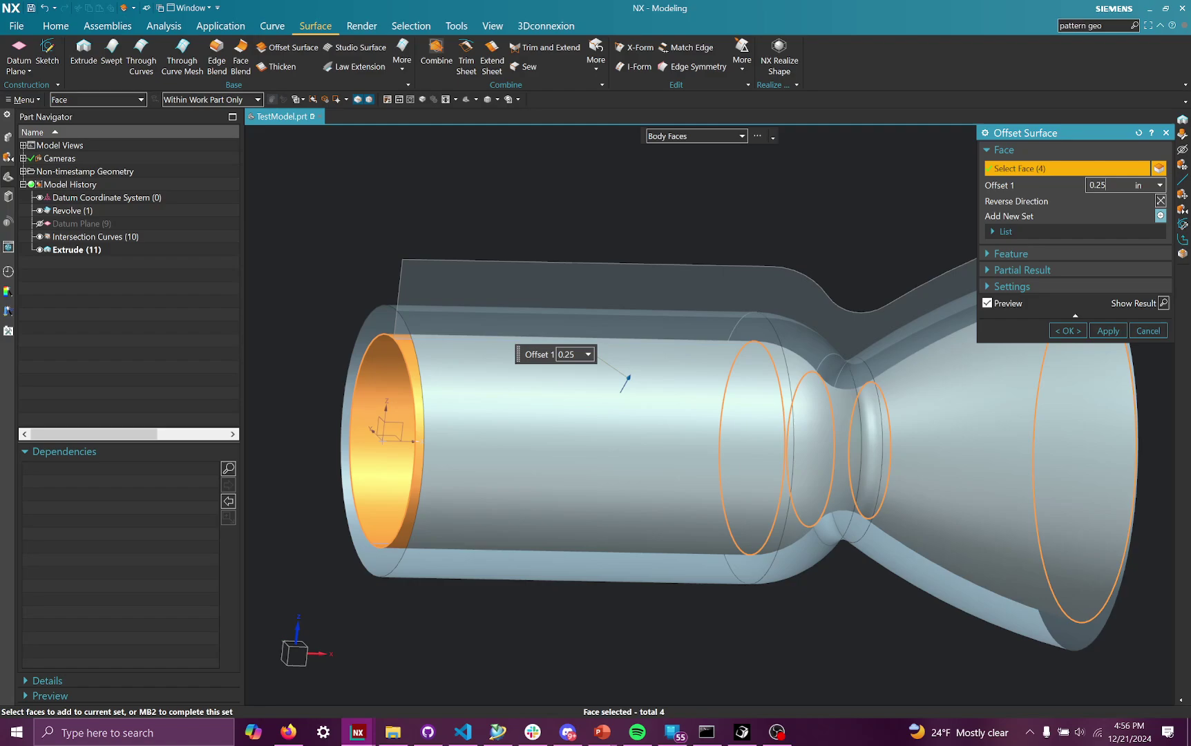
pyautogui.moveTo(747, 366); pyautogui.dragTo(795, 341, button='middle')
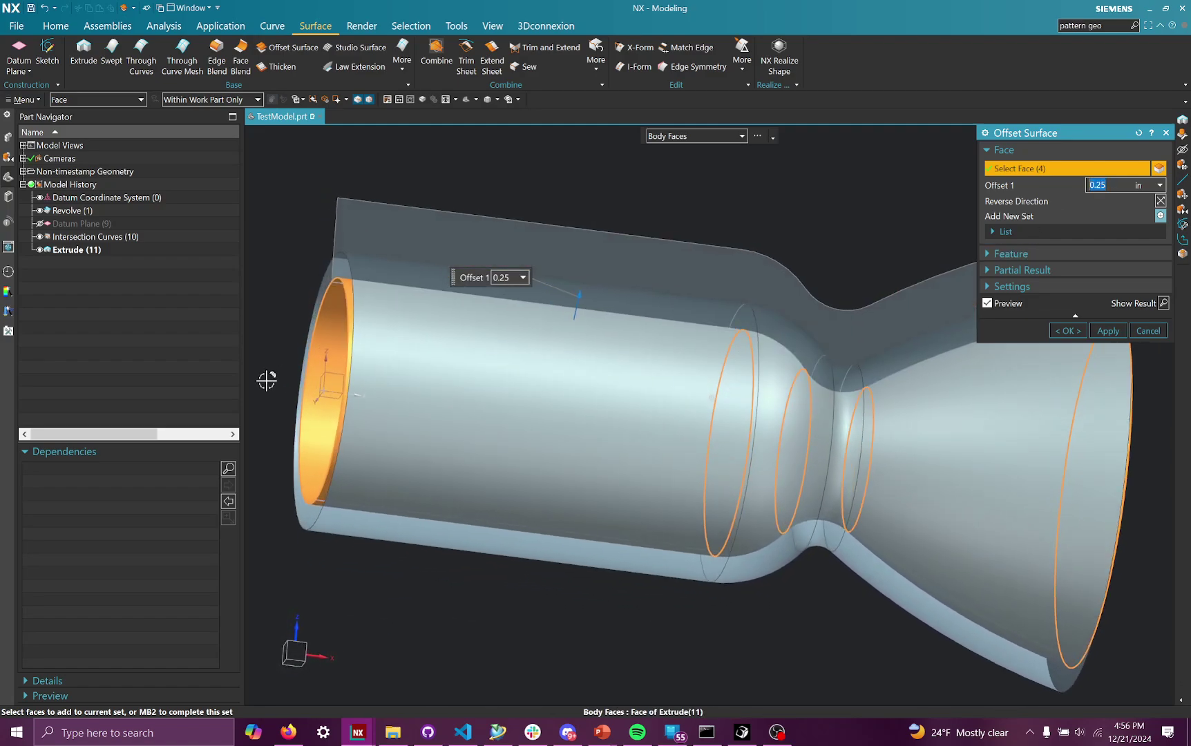
pyautogui.moveTo(267, 380); pyautogui.dragTo(301, 379, button='middle')
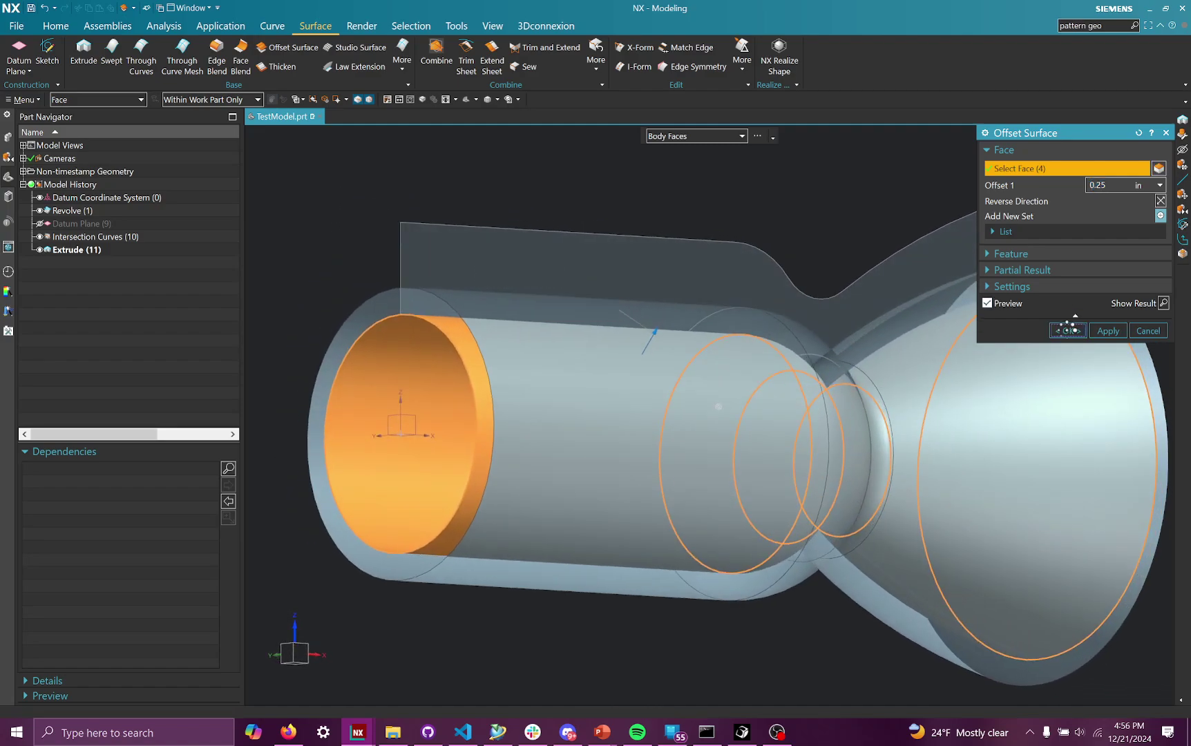
pyautogui.click(1068, 331)
# Step: Start a Trim Sheet with the extruded sheet as target and the four faces of the offset surface as boundary
pyautogui.moveTo(450, 276); pyautogui.dragTo(606, 344, button='middle')
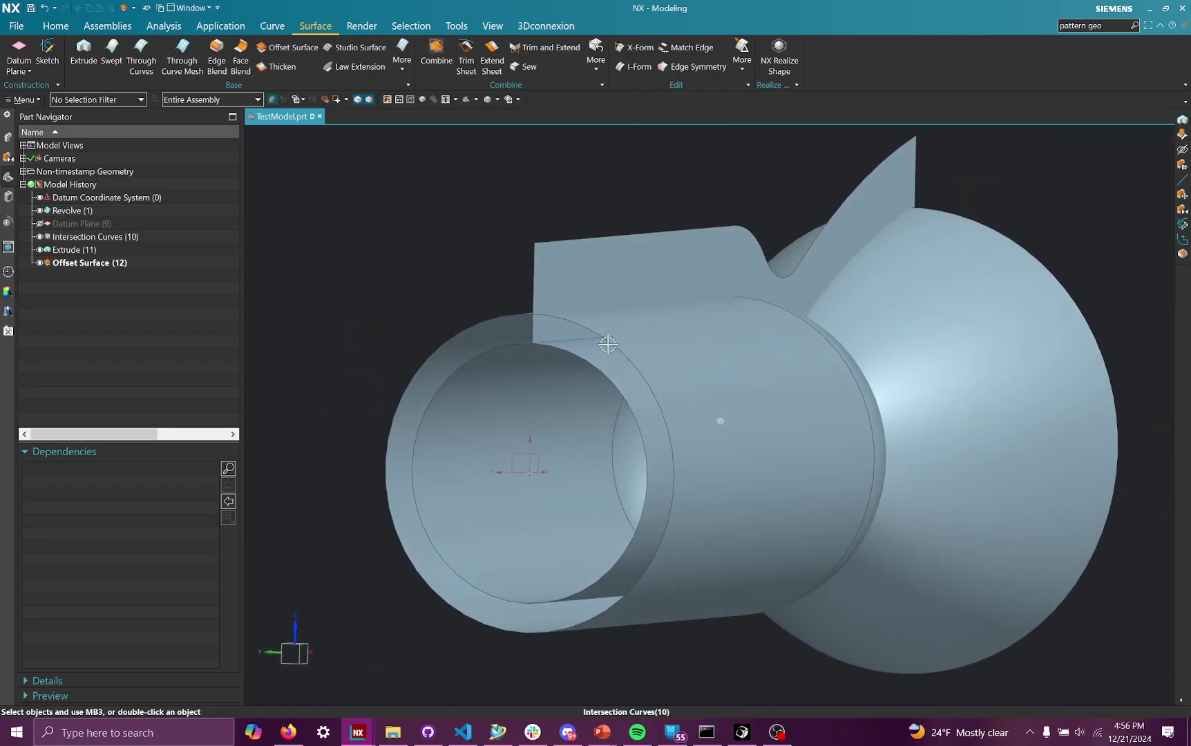
pyautogui.moveTo(697, 351); pyautogui.dragTo(286, 119, button='middle')
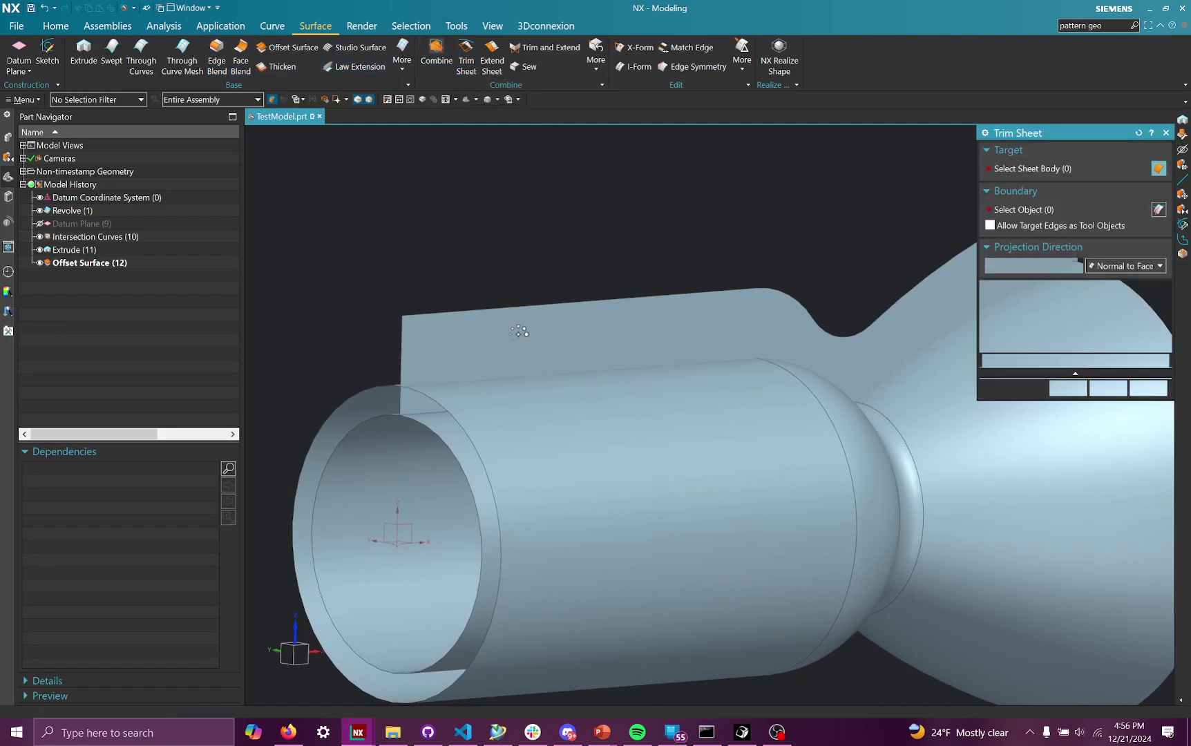
pyautogui.click(732, 348)
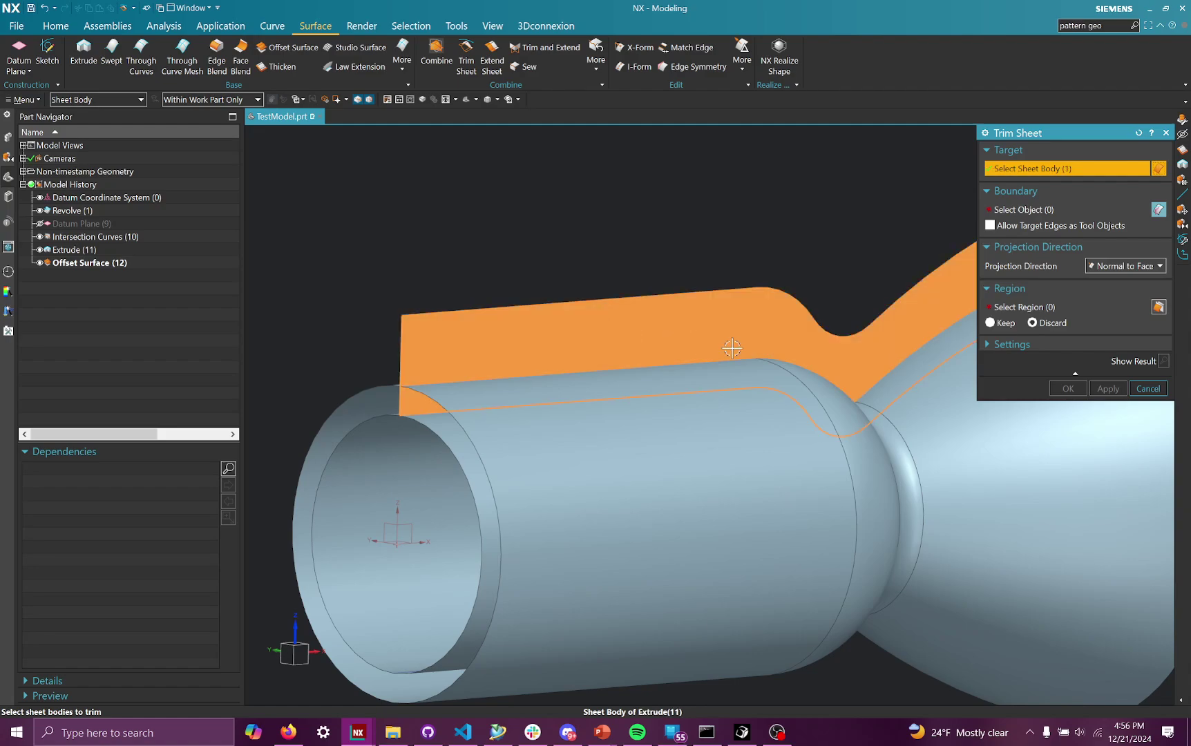
pyautogui.click(1019, 208)
pyautogui.click(764, 409)
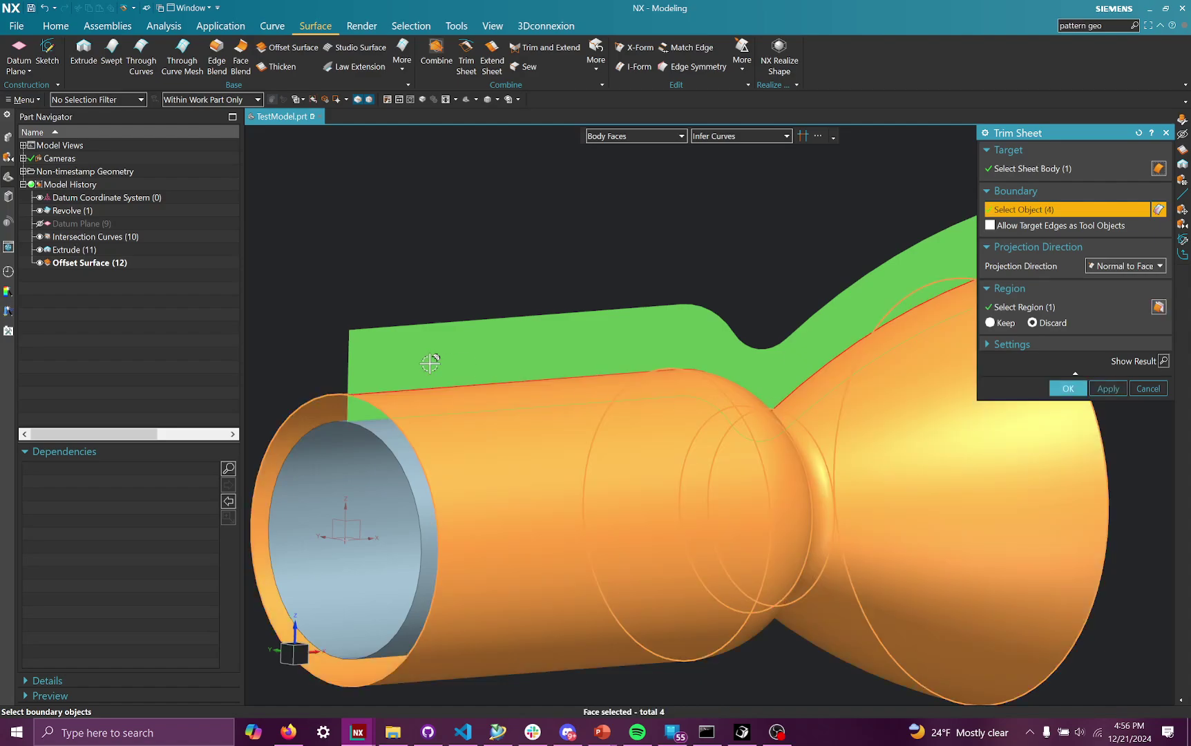
# Step: Set the trim region to Discard for the sheet portion outside the offset surface and complete the trim
pyautogui.scroll(-3, 380, 457)
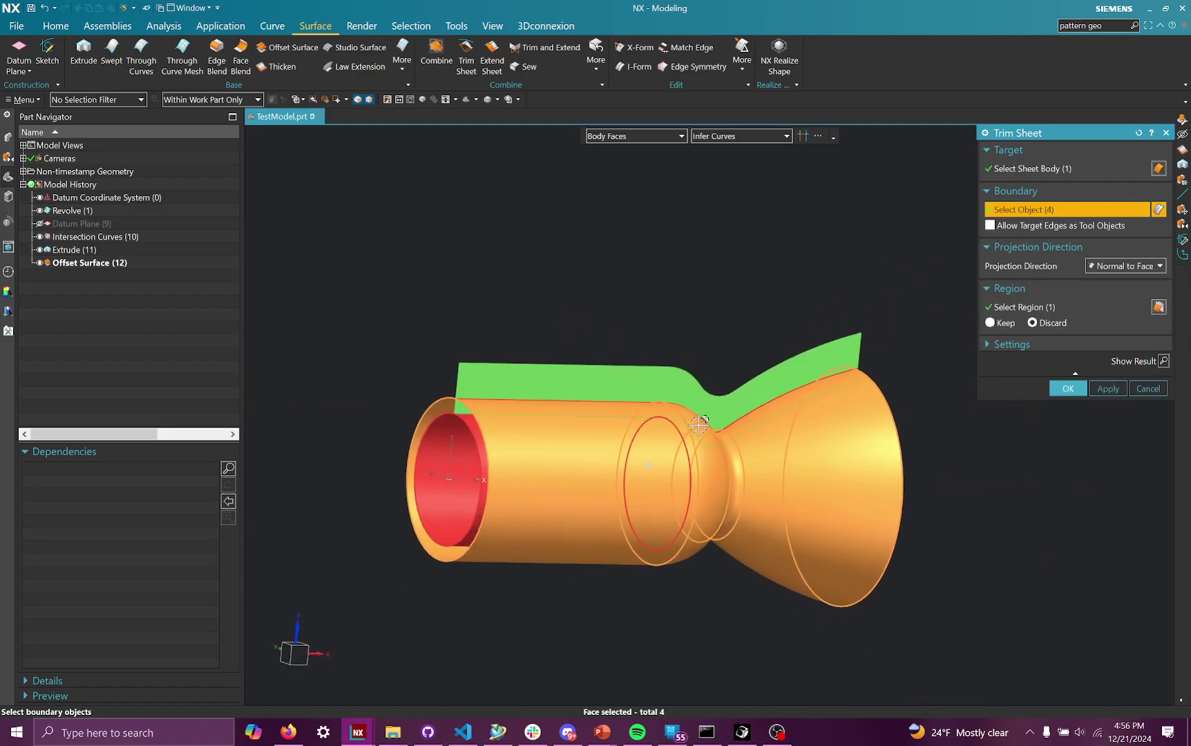
pyautogui.click(1085, 391)
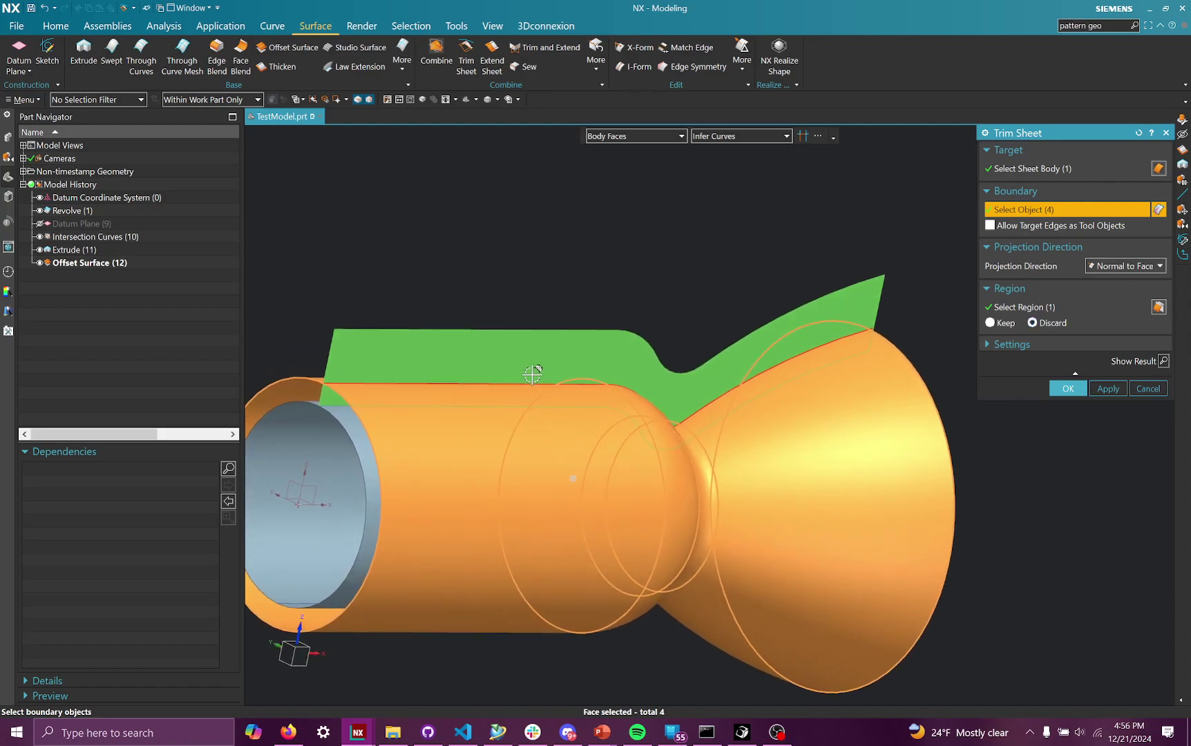
pyautogui.moveTo(680, 320); pyautogui.dragTo(758, 314, button='middle')
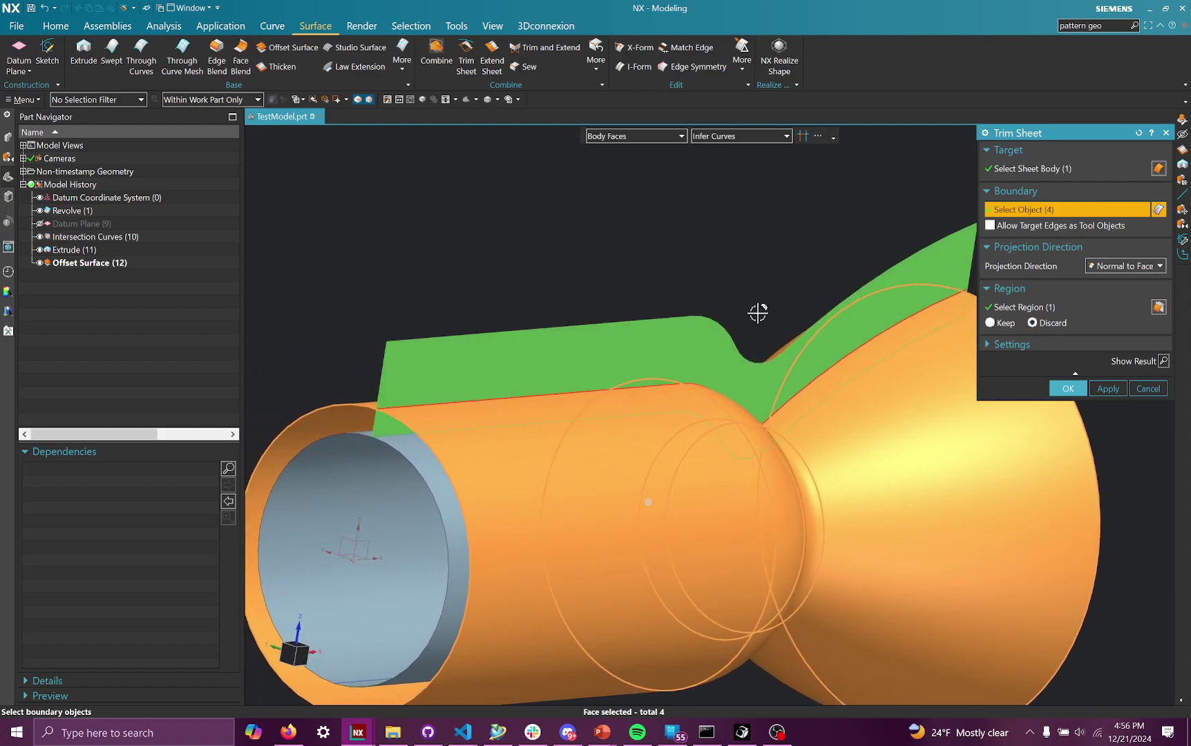
pyautogui.moveTo(613, 285); pyautogui.dragTo(452, 340, button='middle')
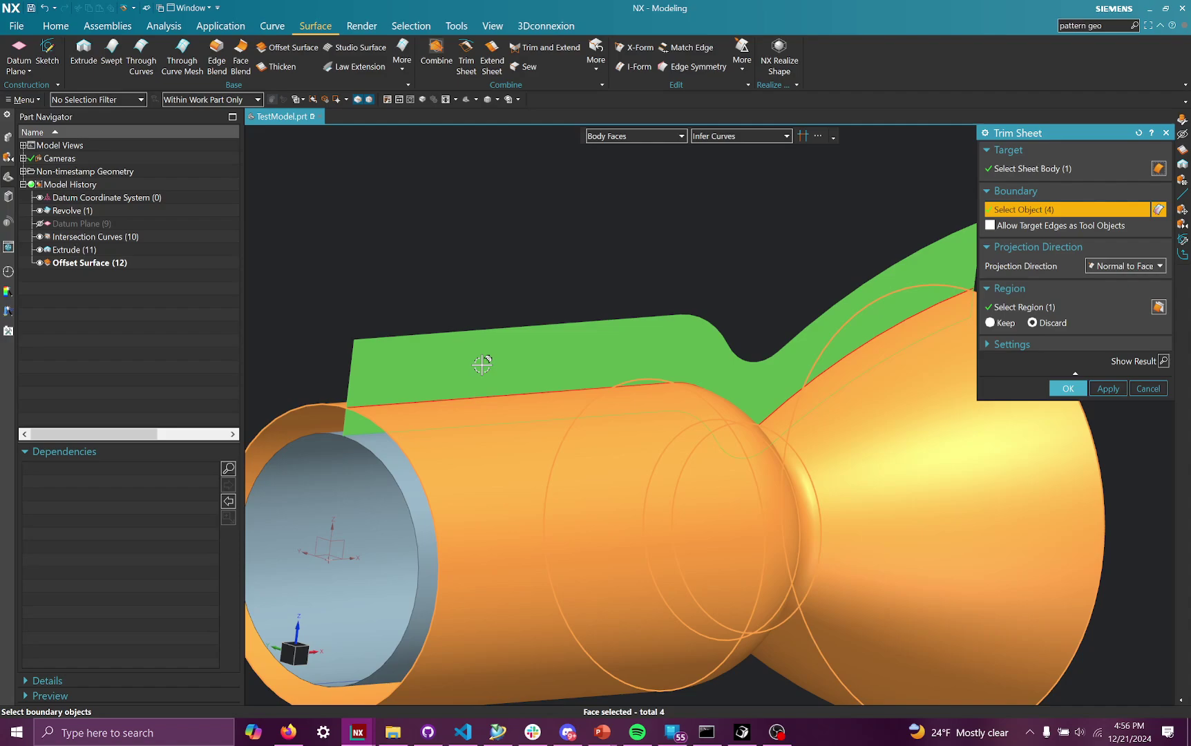
pyautogui.moveTo(482, 364); pyautogui.dragTo(550, 420, button='middle')
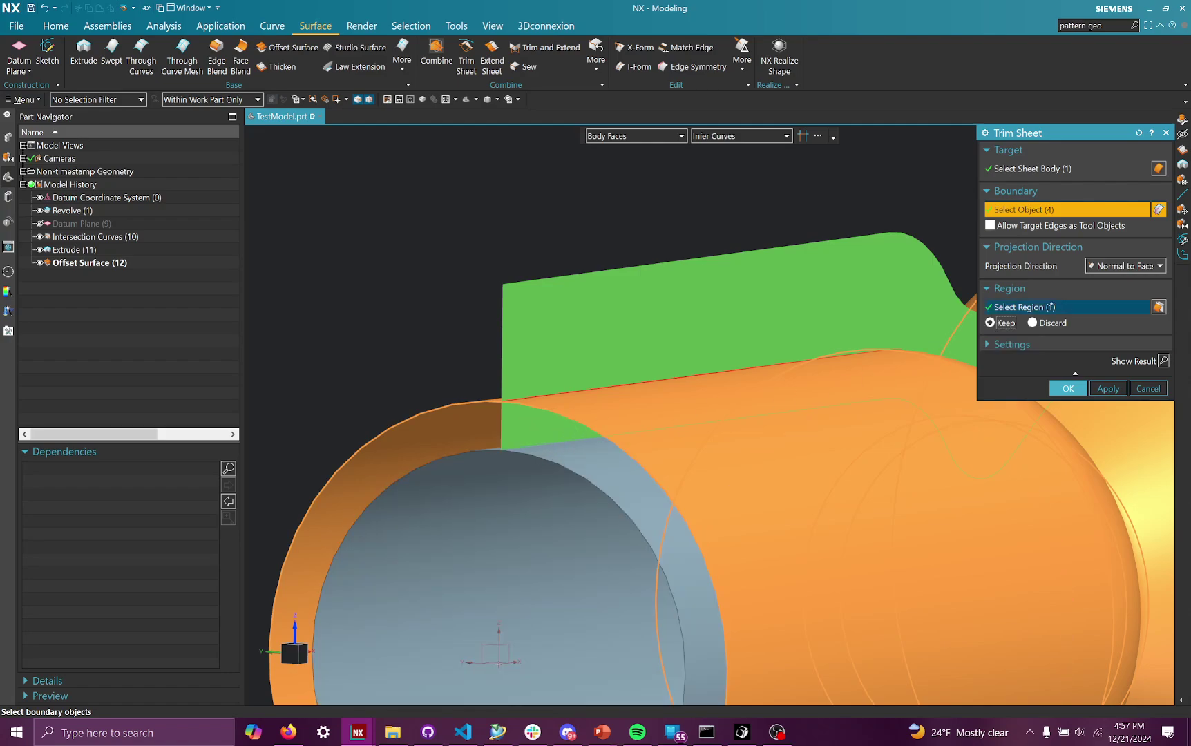
pyautogui.click(1032, 323)
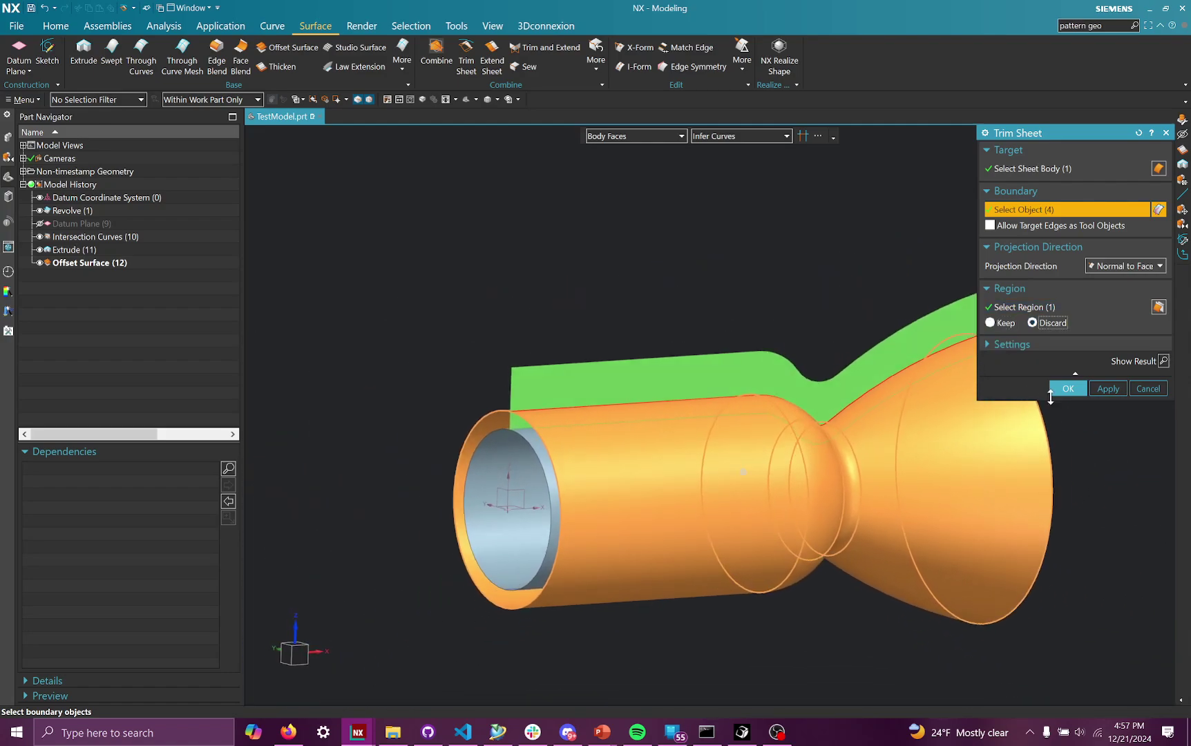
pyautogui.click(1068, 388)
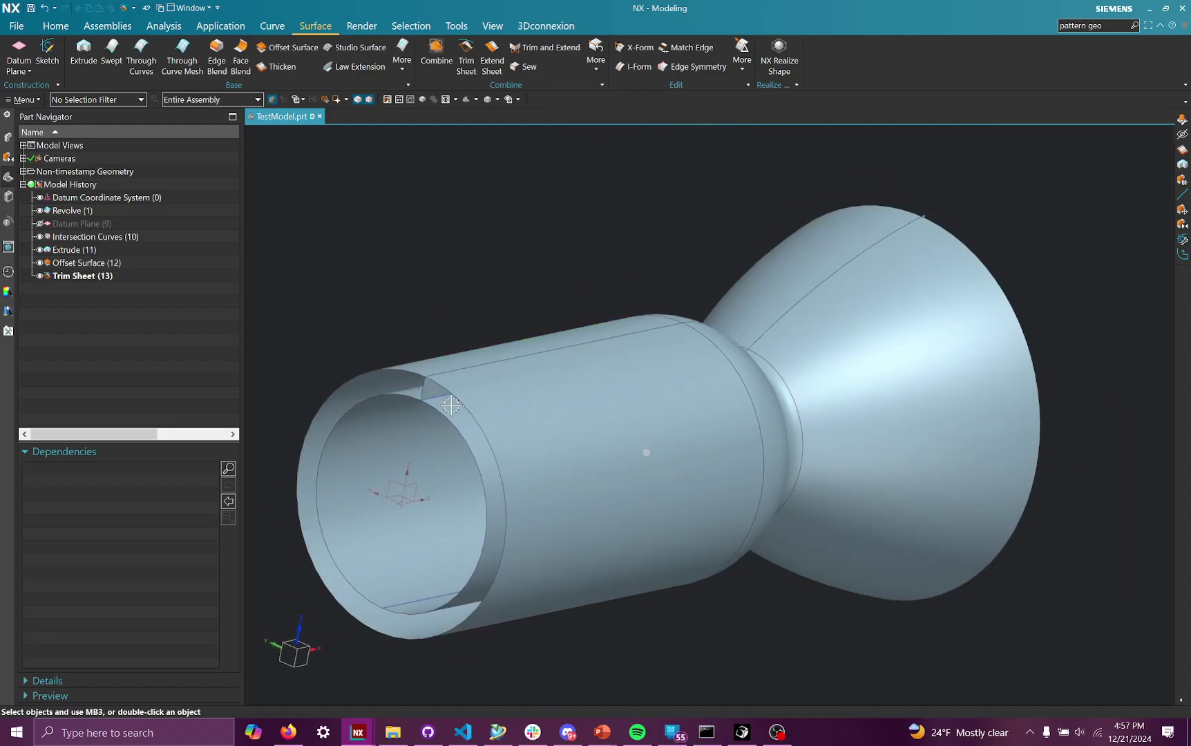
# Step: Hide the offset surface to inspect the trimmed sheet up to the nozzle exit, and undo the hiding
pyautogui.rightClick(984, 324)
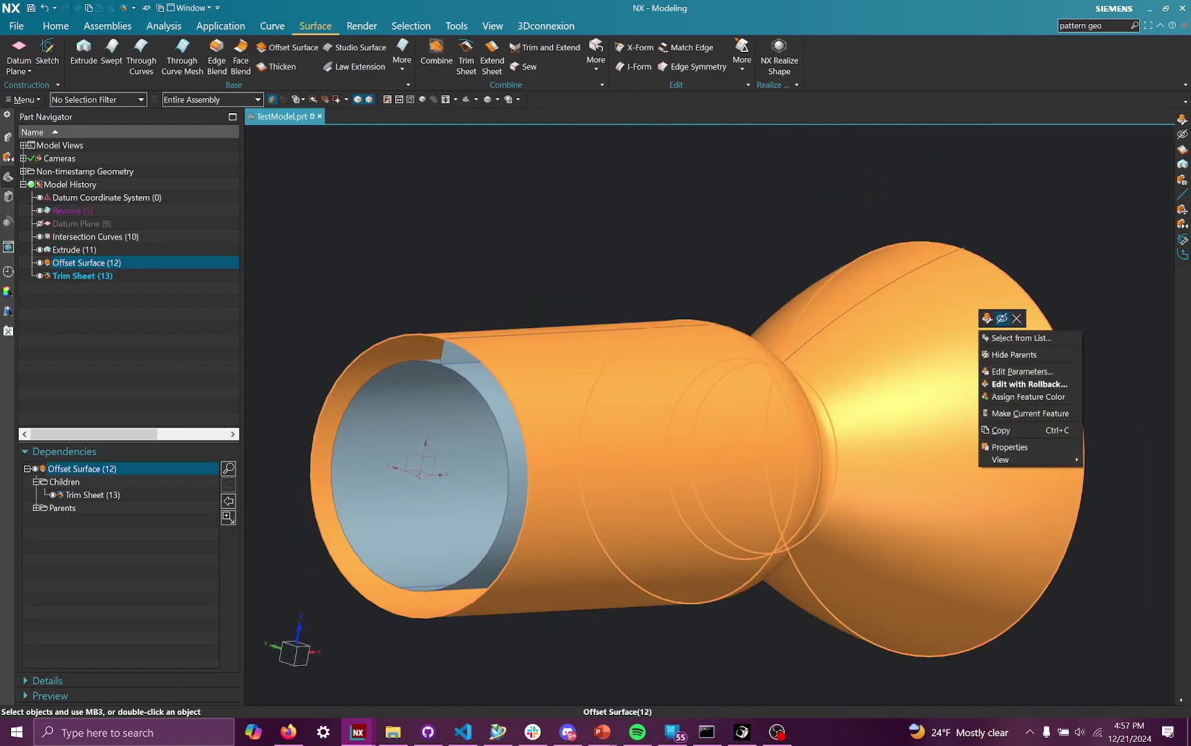
pyautogui.hotkey('ctrl', 'b')
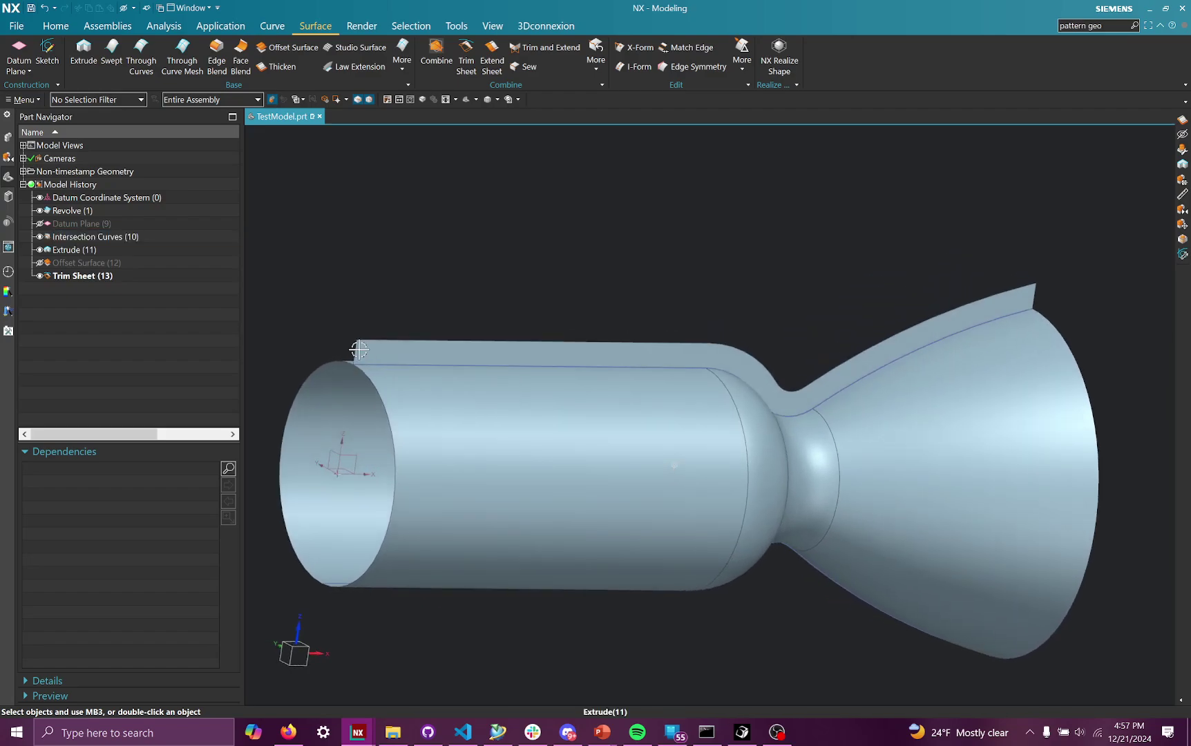
pyautogui.moveTo(440, 339); pyautogui.dragTo(482, 349, button='middle')
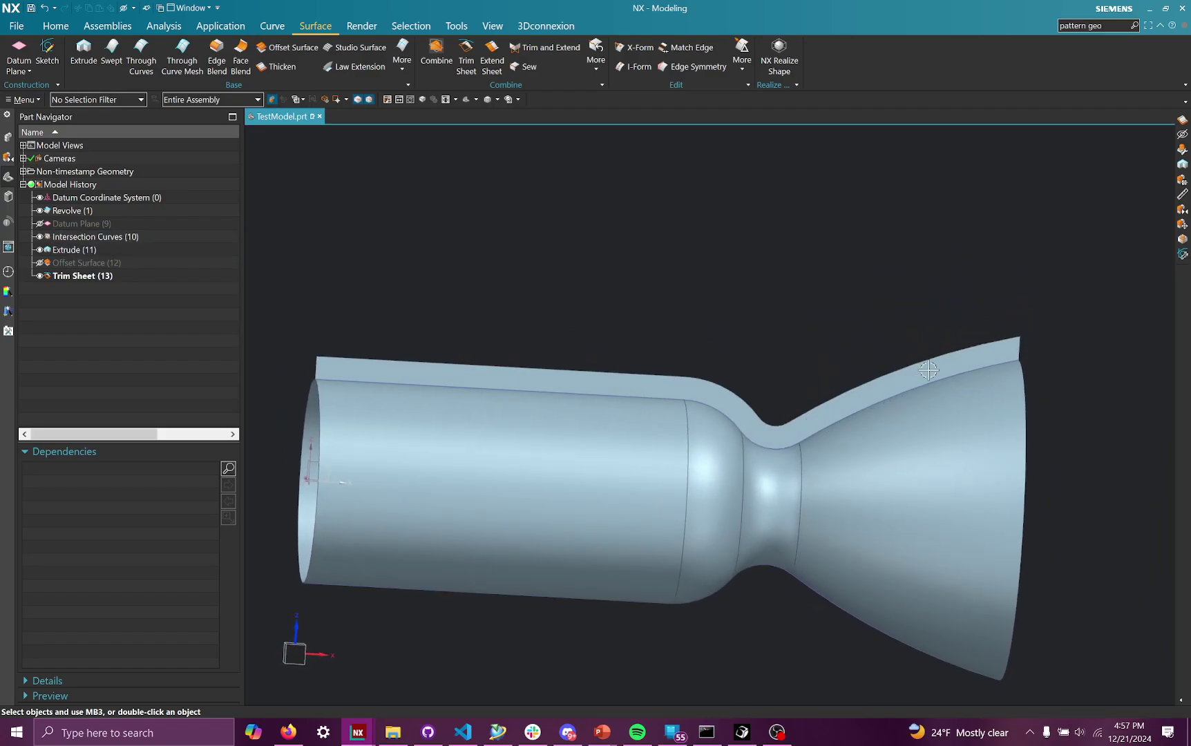
pyautogui.moveTo(928, 371); pyautogui.dragTo(921, 360, button='middle')
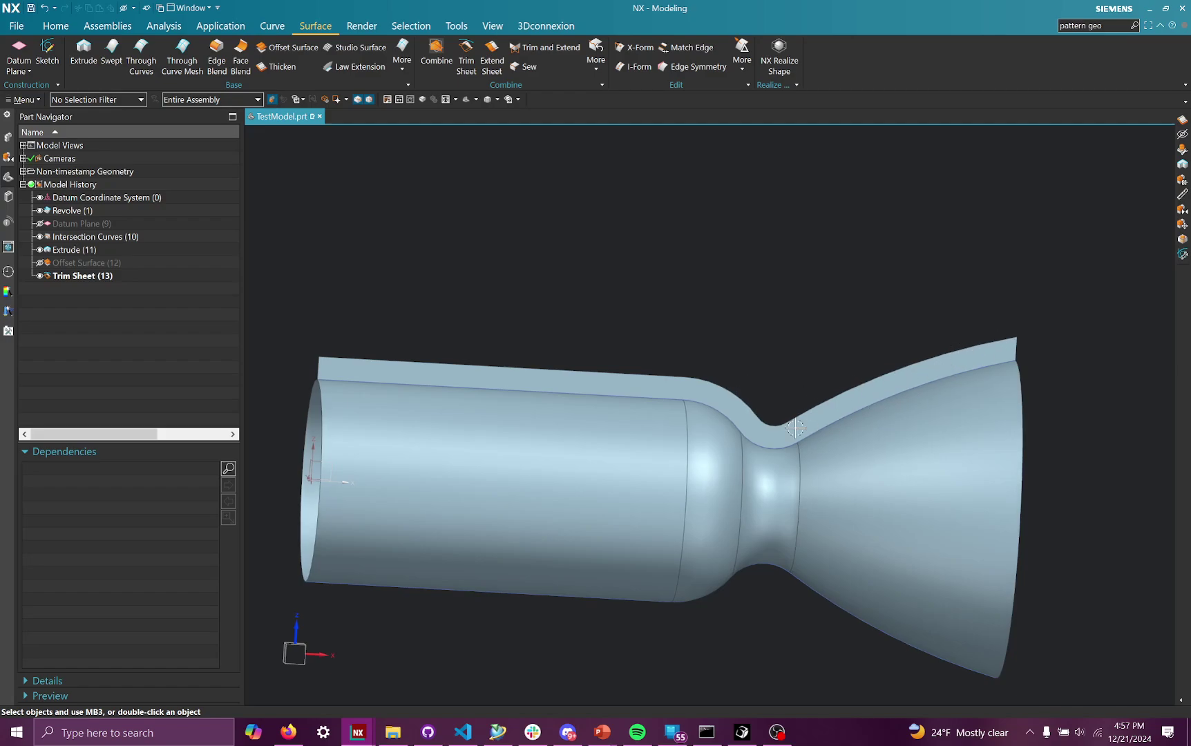
pyautogui.moveTo(517, 383); pyautogui.dragTo(900, 428, button='middle')
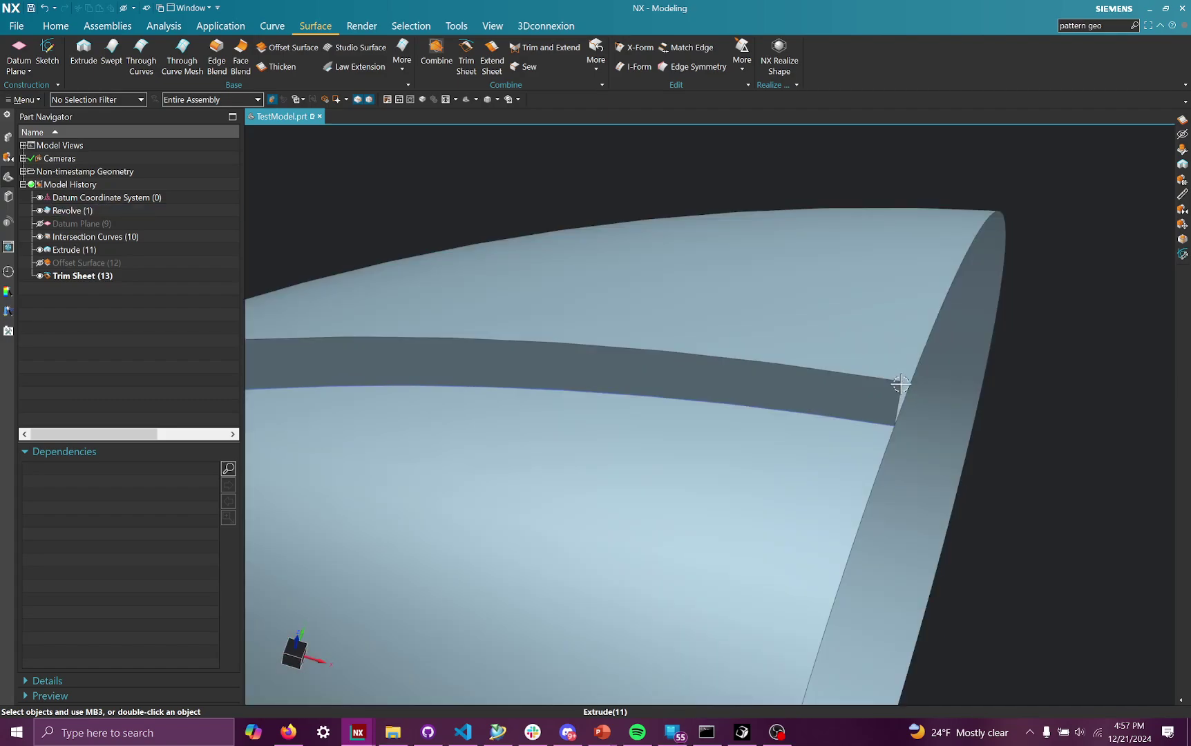
pyautogui.moveTo(912, 383); pyautogui.dragTo(960, 215, button='middle')
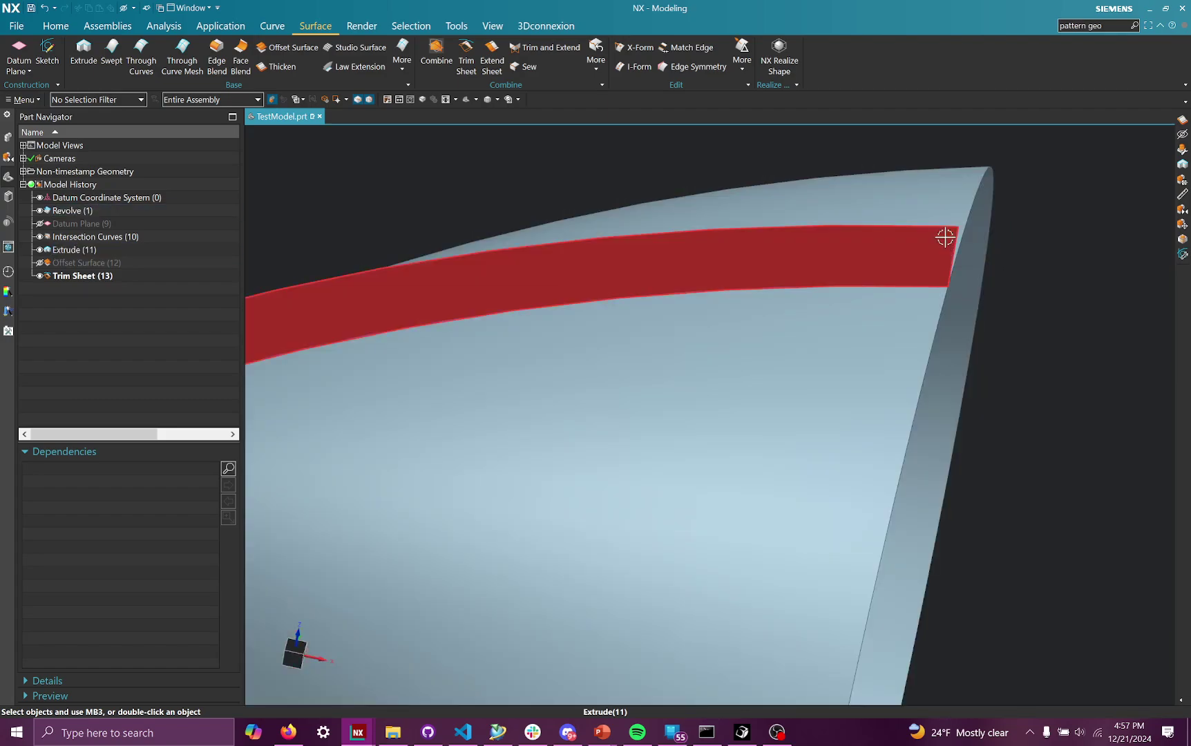
pyautogui.hotkey('ctrl', 'z')
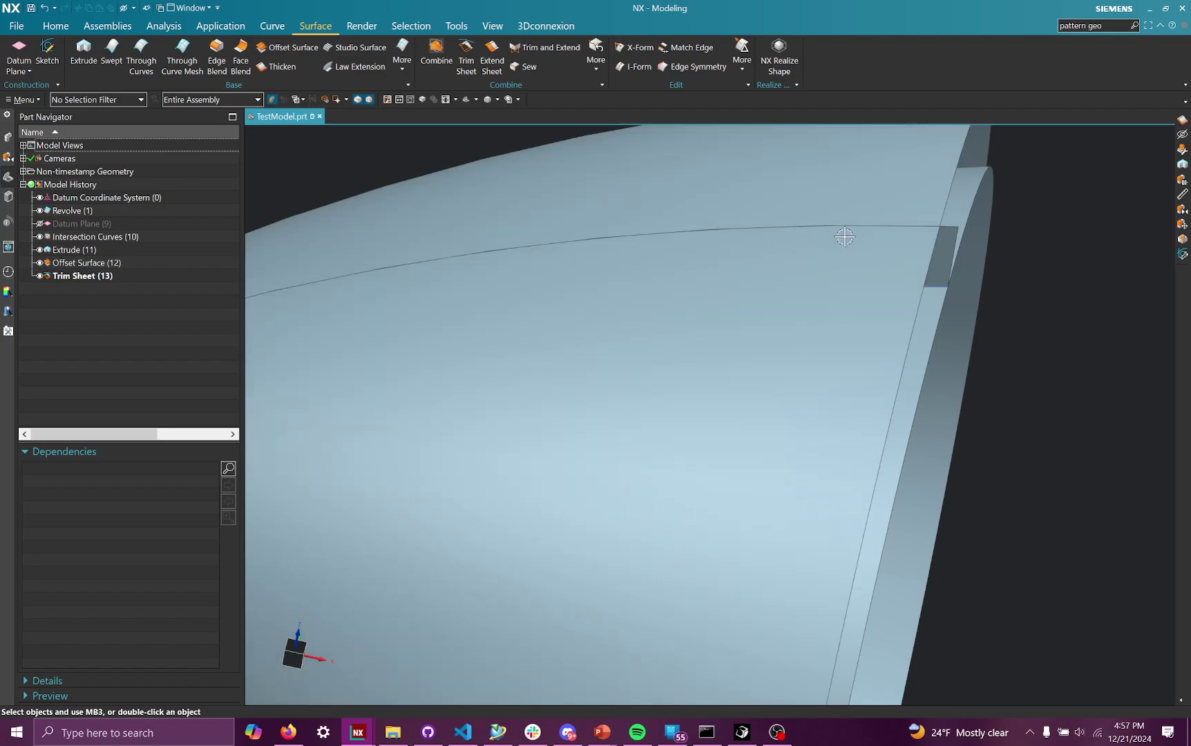
# Step: Review the Partial Result and Tangent Edges settings of the offset surface that ends at the nozzle exit
pyautogui.moveTo(843, 237); pyautogui.dragTo(891, 314, button='middle')
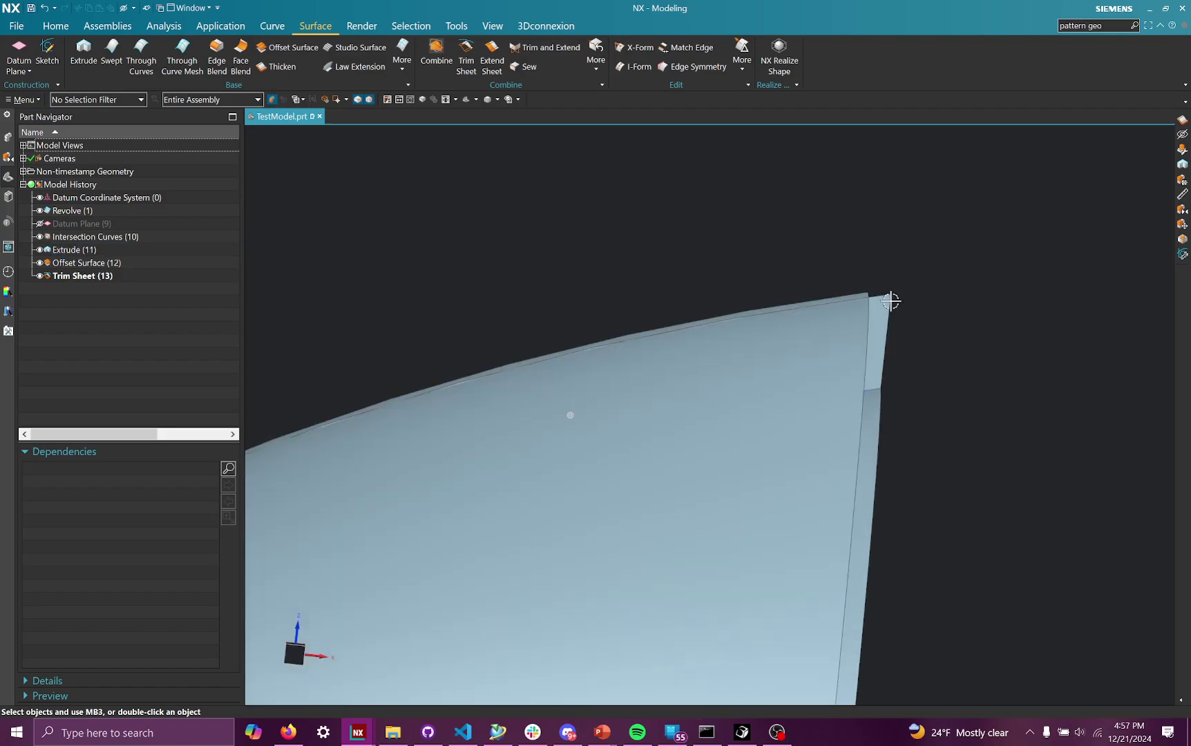
pyautogui.scroll(-8, 888, 305)
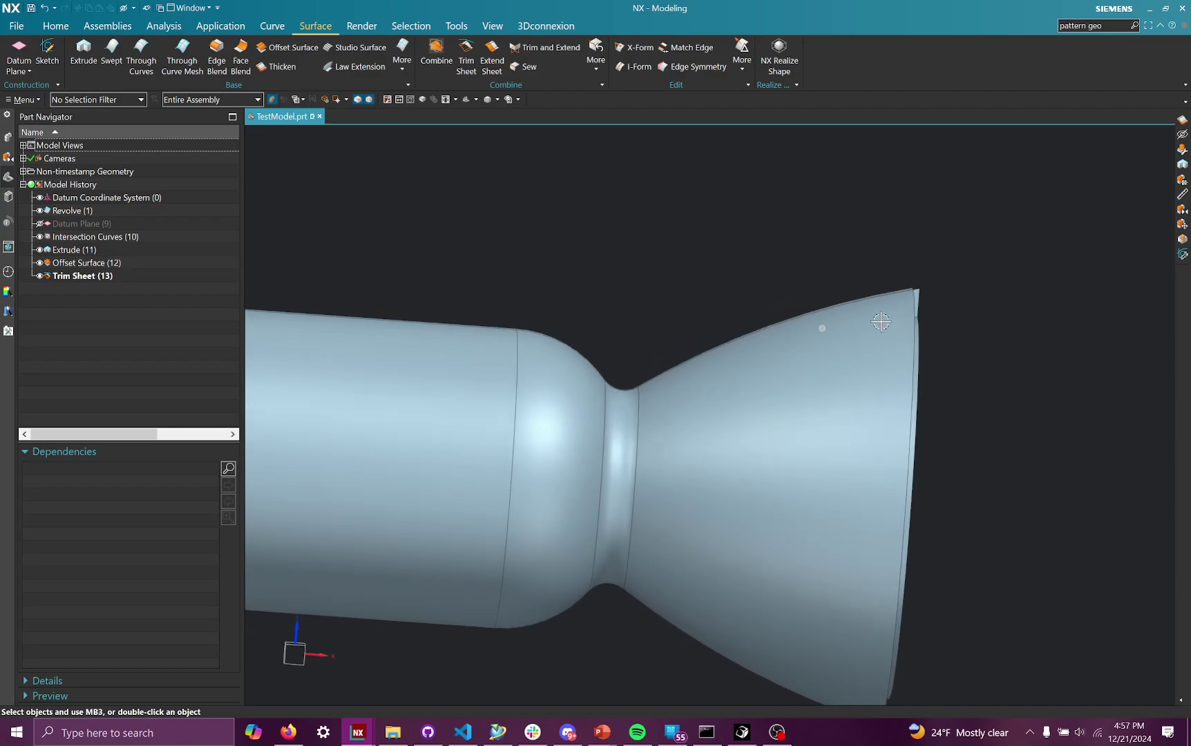
pyautogui.scroll(-2, 872, 324)
pyautogui.moveTo(853, 333); pyautogui.dragTo(734, 343, button='middle')
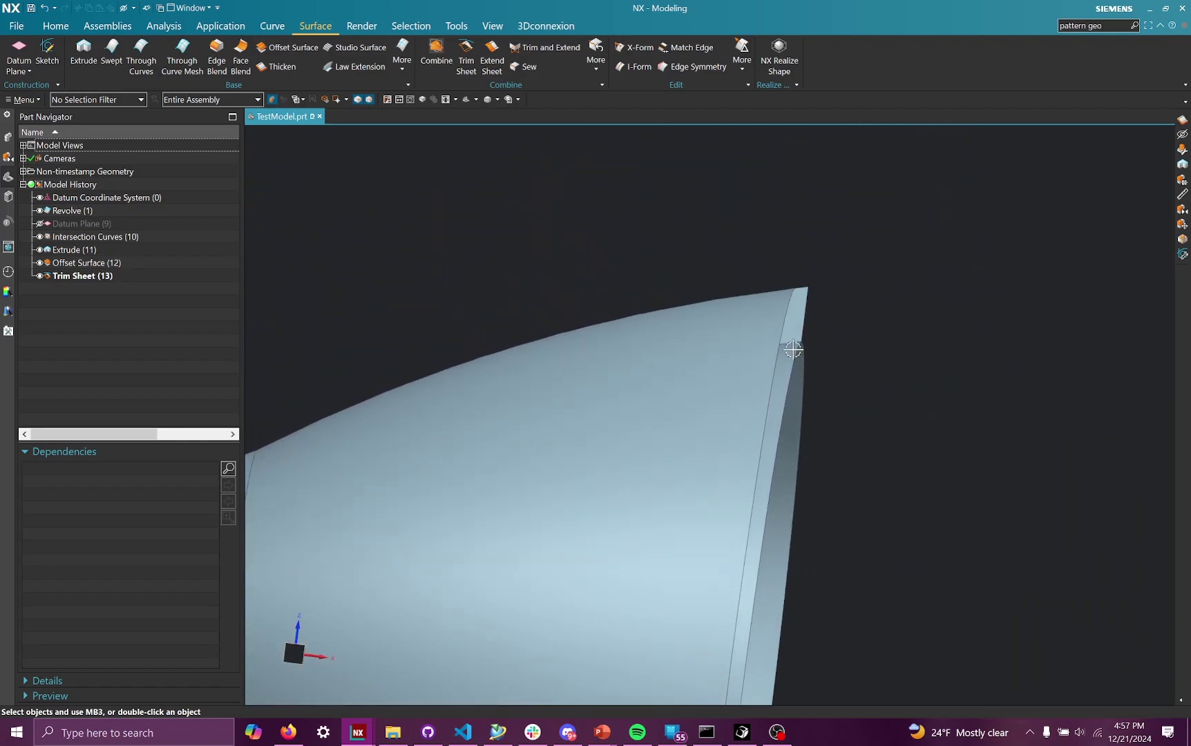
pyautogui.doubleClick(101, 263)
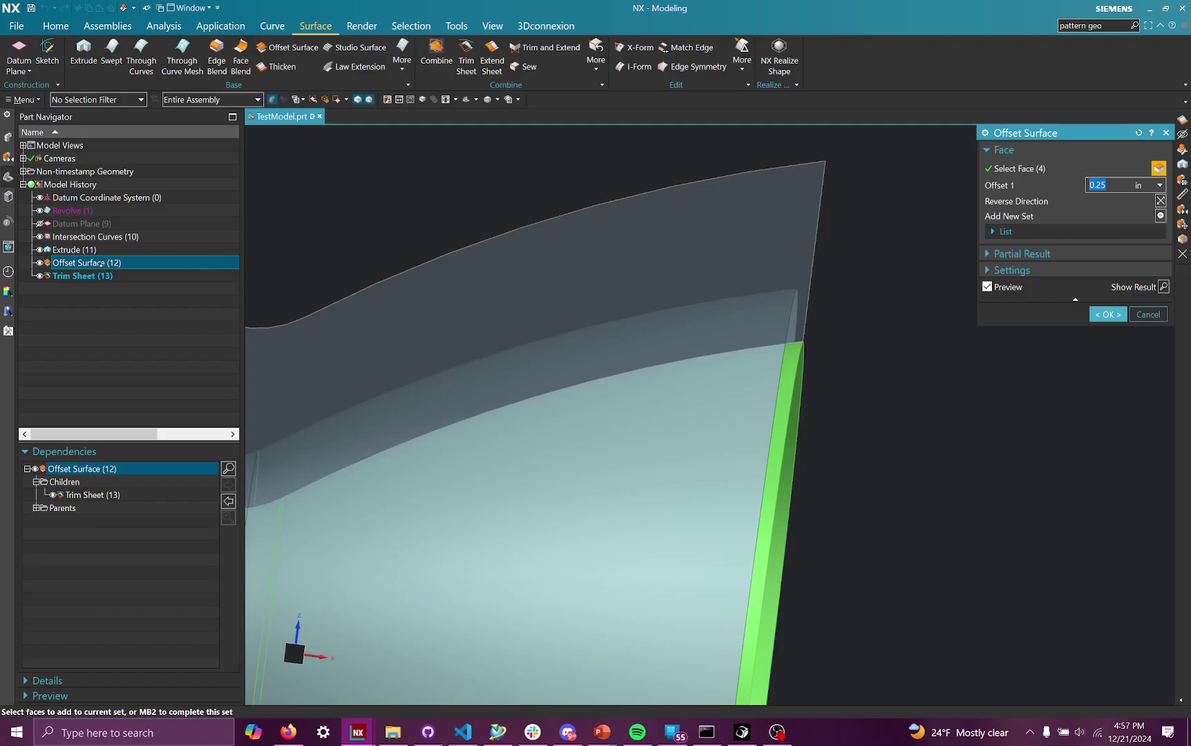
pyautogui.click(1022, 255)
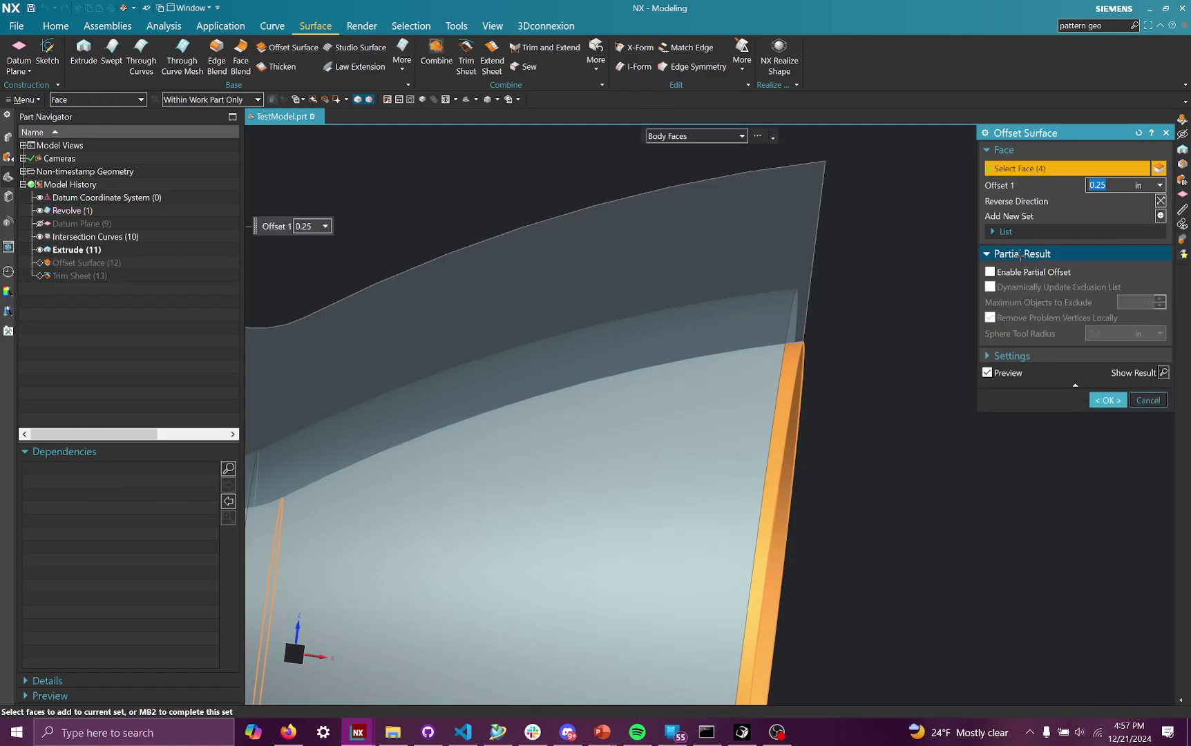
pyautogui.click(1021, 255)
pyautogui.click(1016, 269)
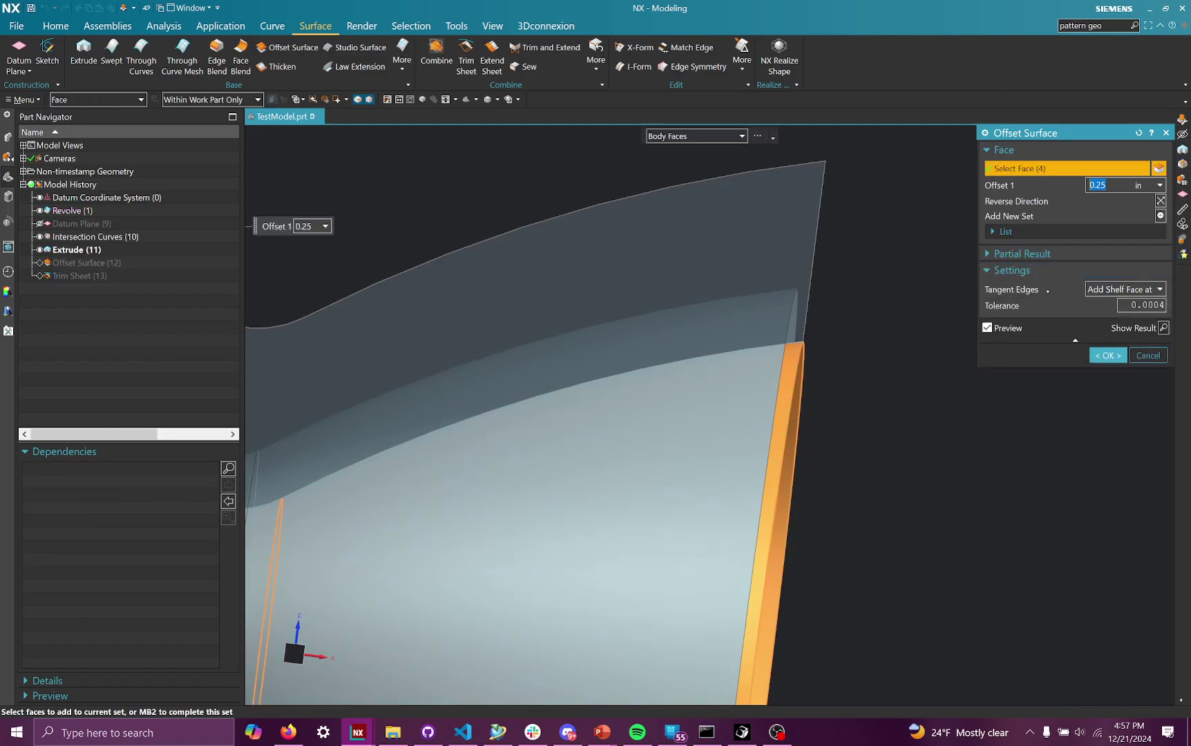
pyautogui.click(1100, 289)
pyautogui.click(1100, 289)
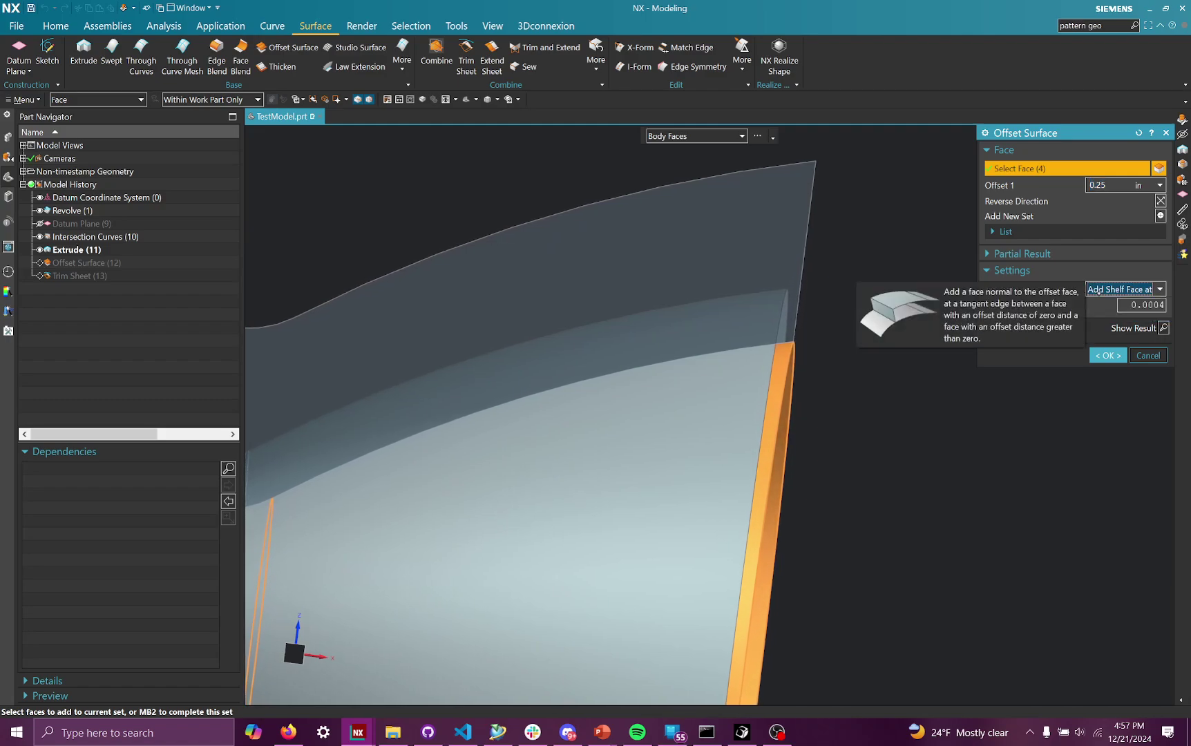
pyautogui.click(1106, 356)
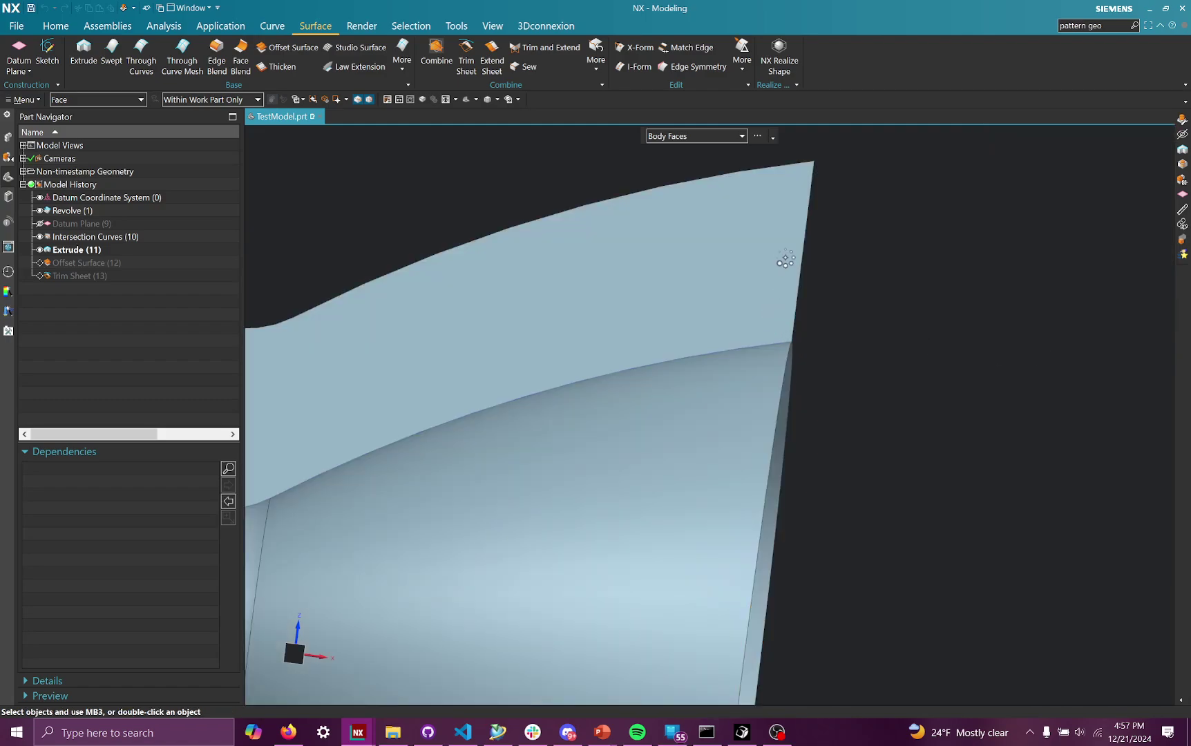
# Step: Hide the offset surface to expose the trimmed fin sheet along the revolved body
pyautogui.rightClick(729, 327)
pyautogui.click(753, 318)
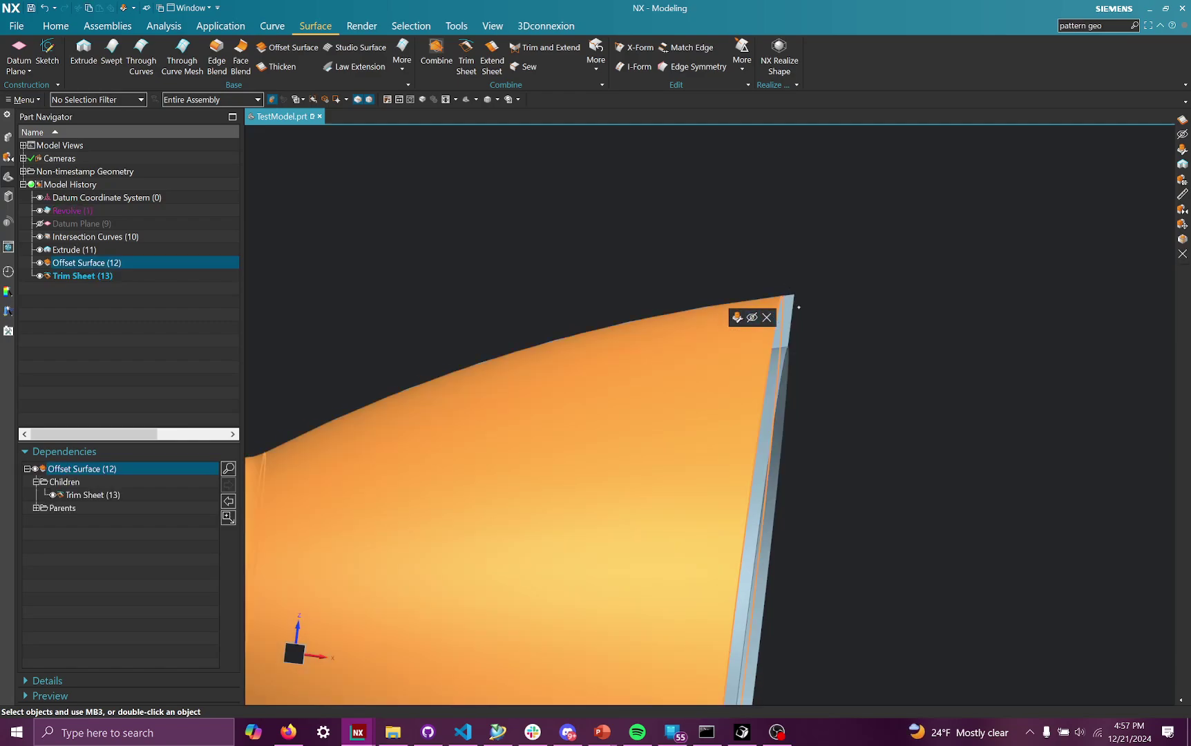
pyautogui.click(752, 317)
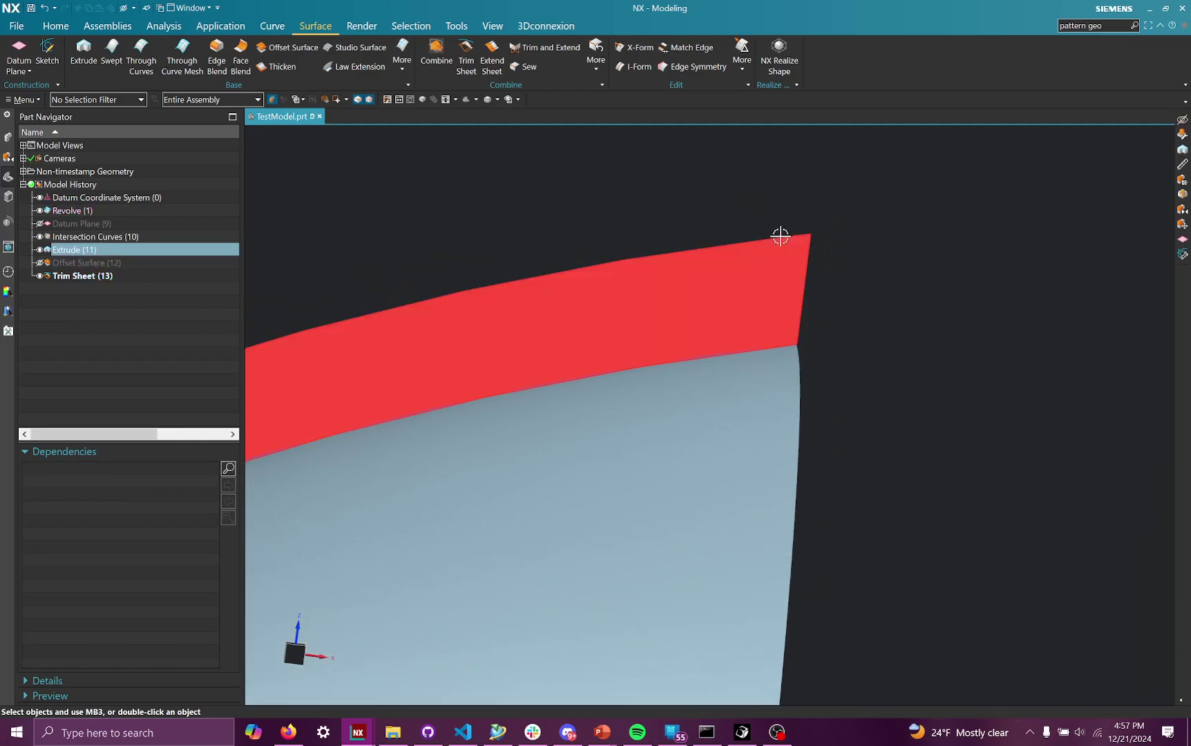
pyautogui.moveTo(780, 239); pyautogui.dragTo(785, 240, button='middle')
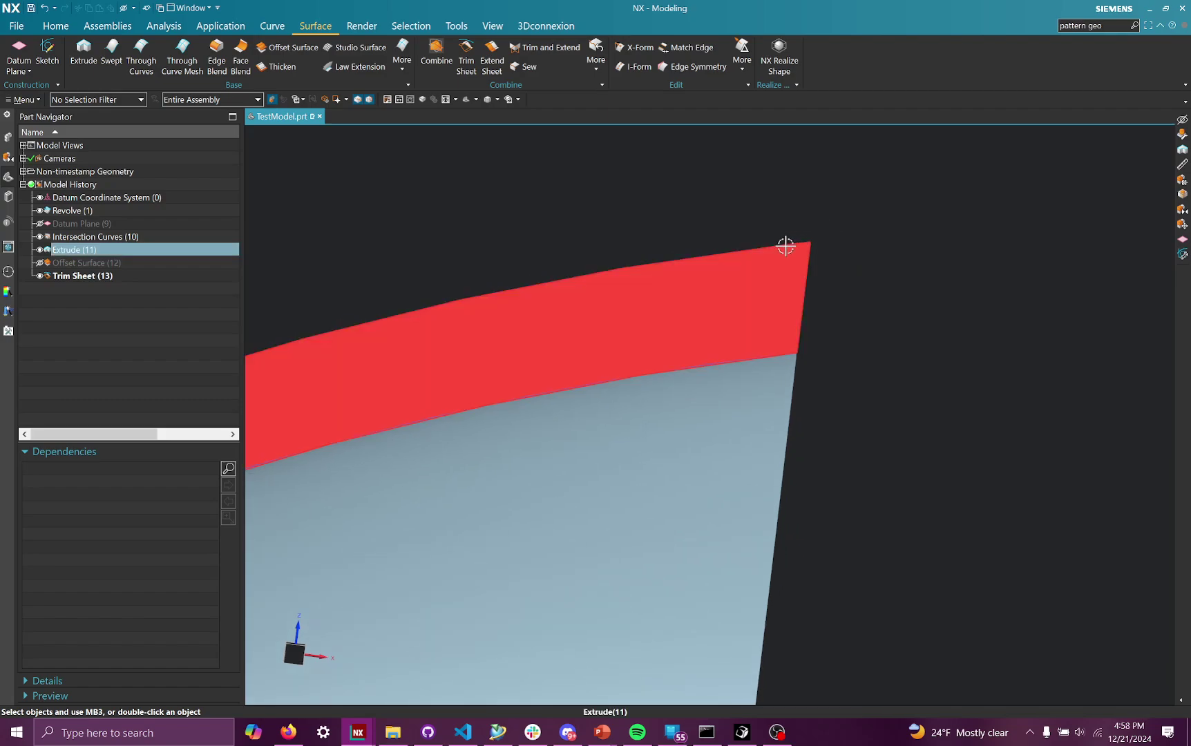
pyautogui.scroll(-10, 851, 231)
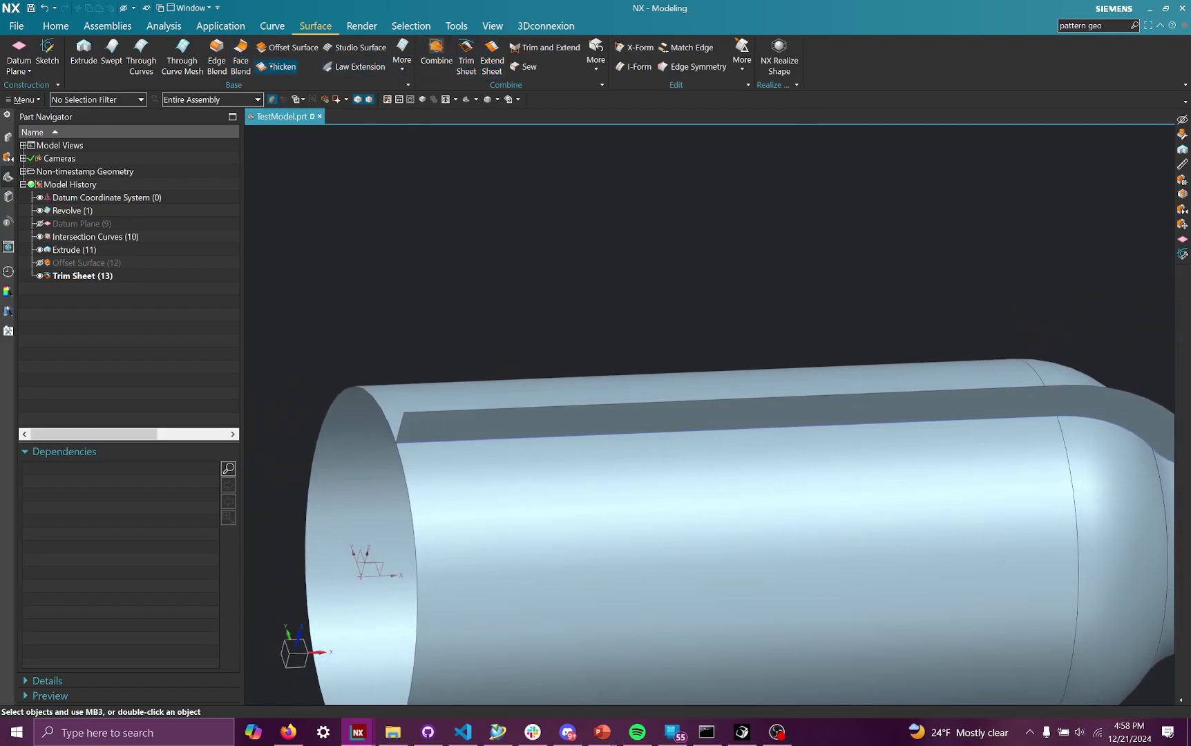
# Step: Thicken the trimmed fin sheet symmetrically with Offset 1 of 0.03 in and Offset 2 of -0.03 in
pyautogui.click(277, 67)
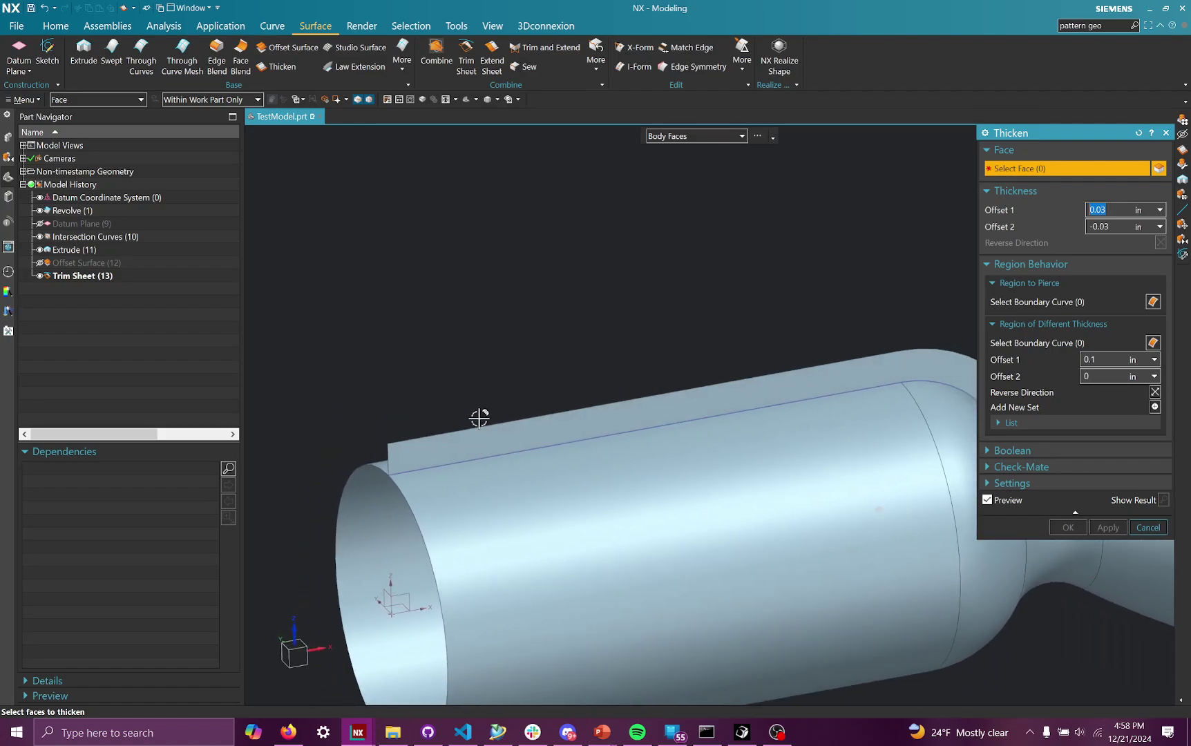
pyautogui.click(480, 436)
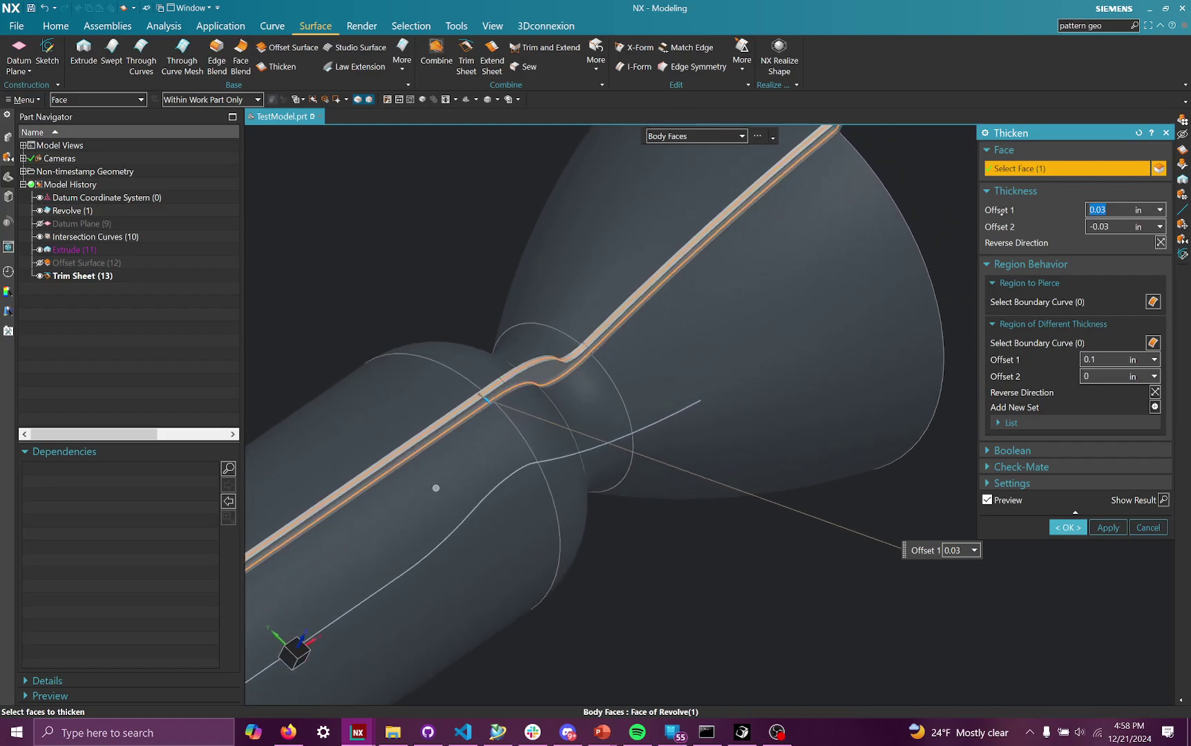
pyautogui.click(1113, 208)
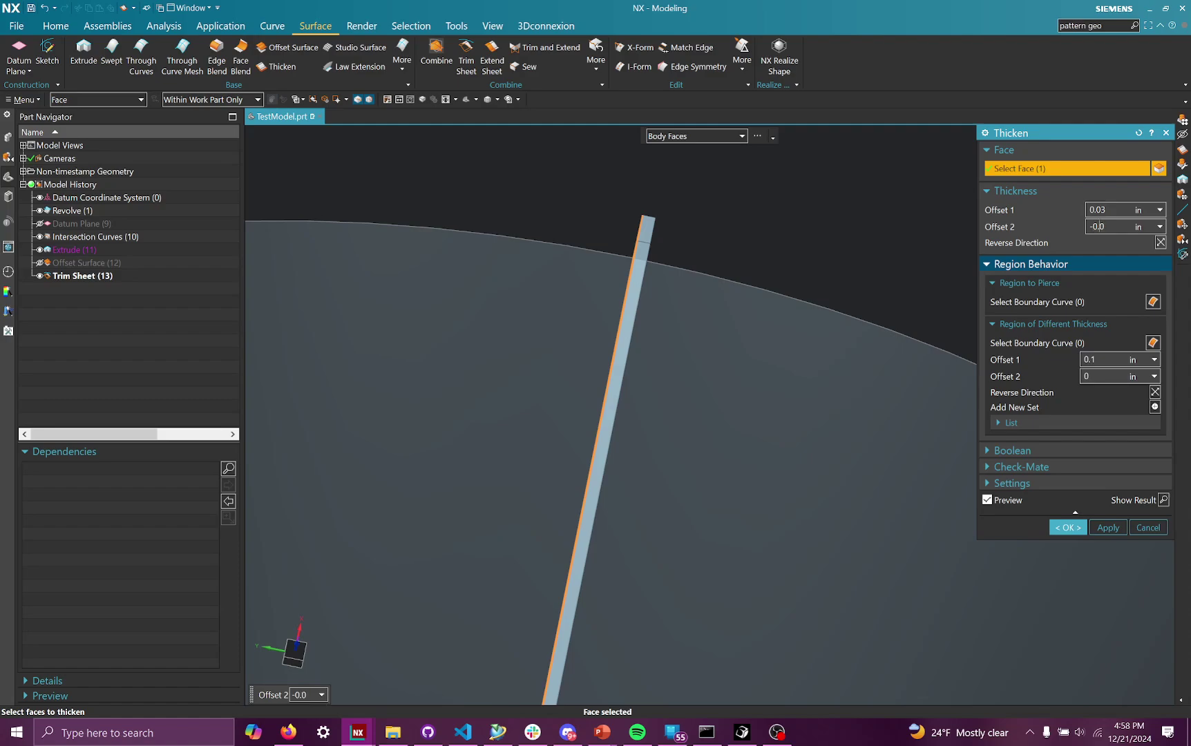
pyautogui.press('Return')
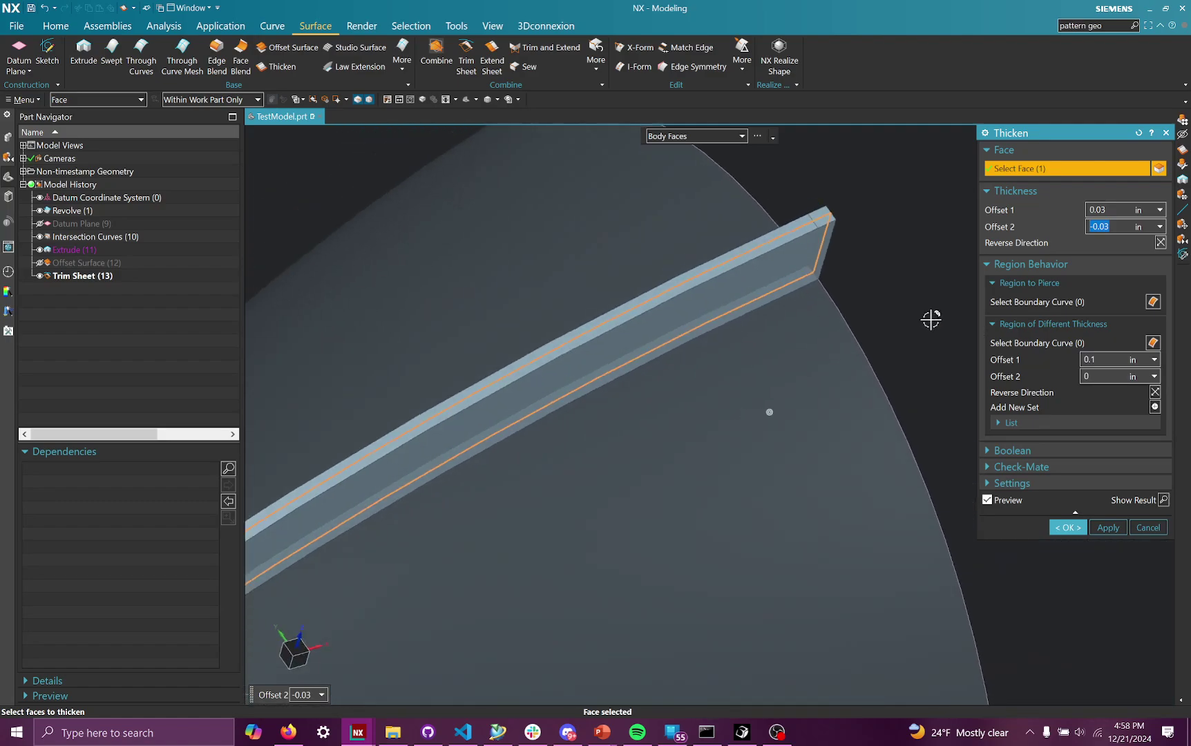
pyautogui.click(1070, 527)
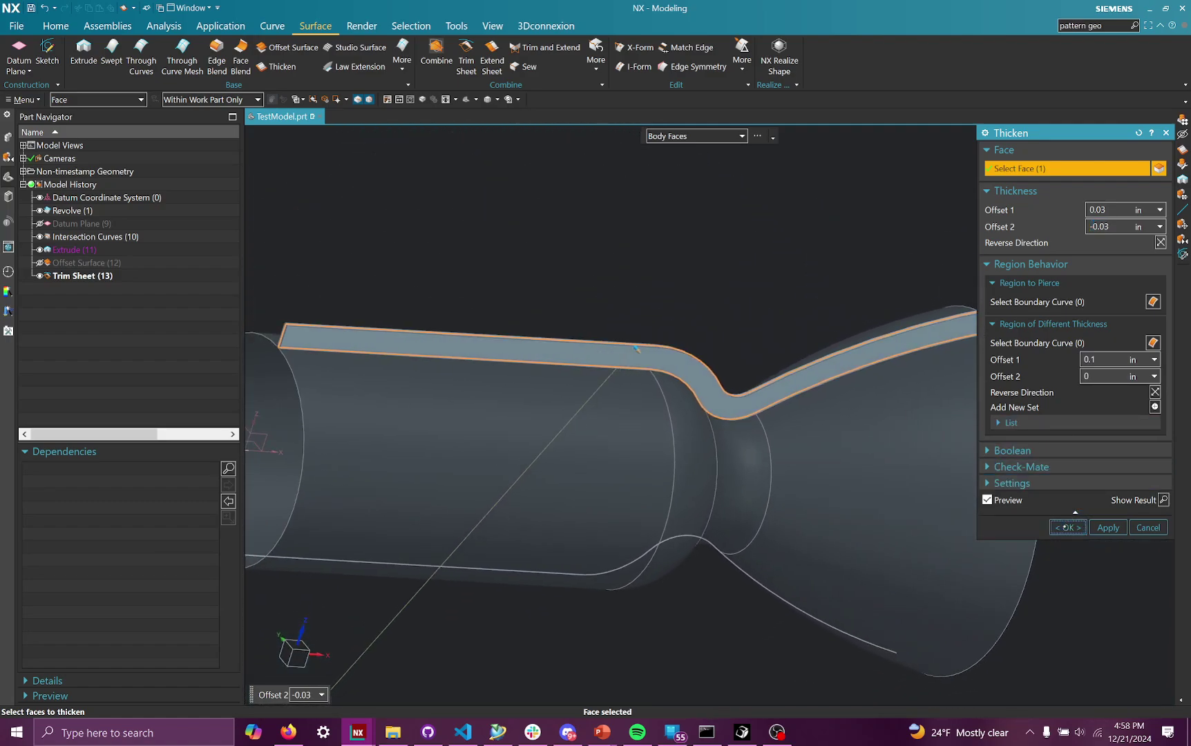
# Step: Hide the trimmed sheet so that only the thickened fin shows on the revolved body
pyautogui.rightClick(480, 360)
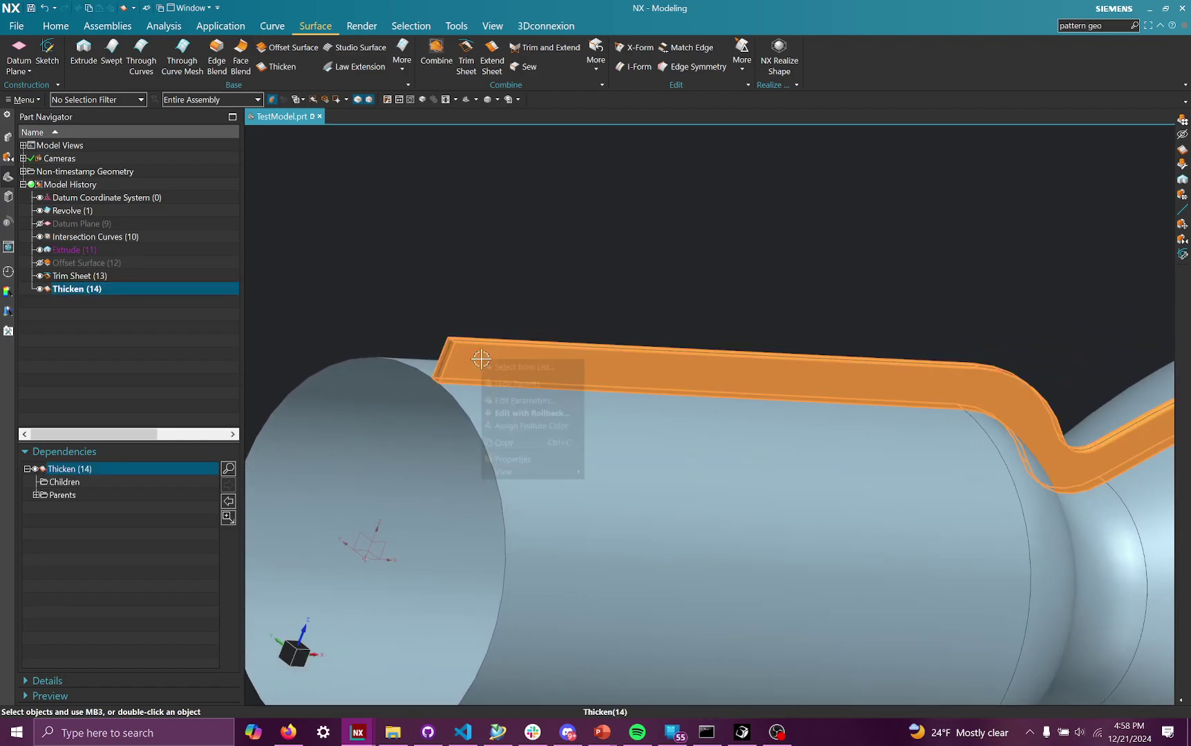
pyautogui.click(409, 279)
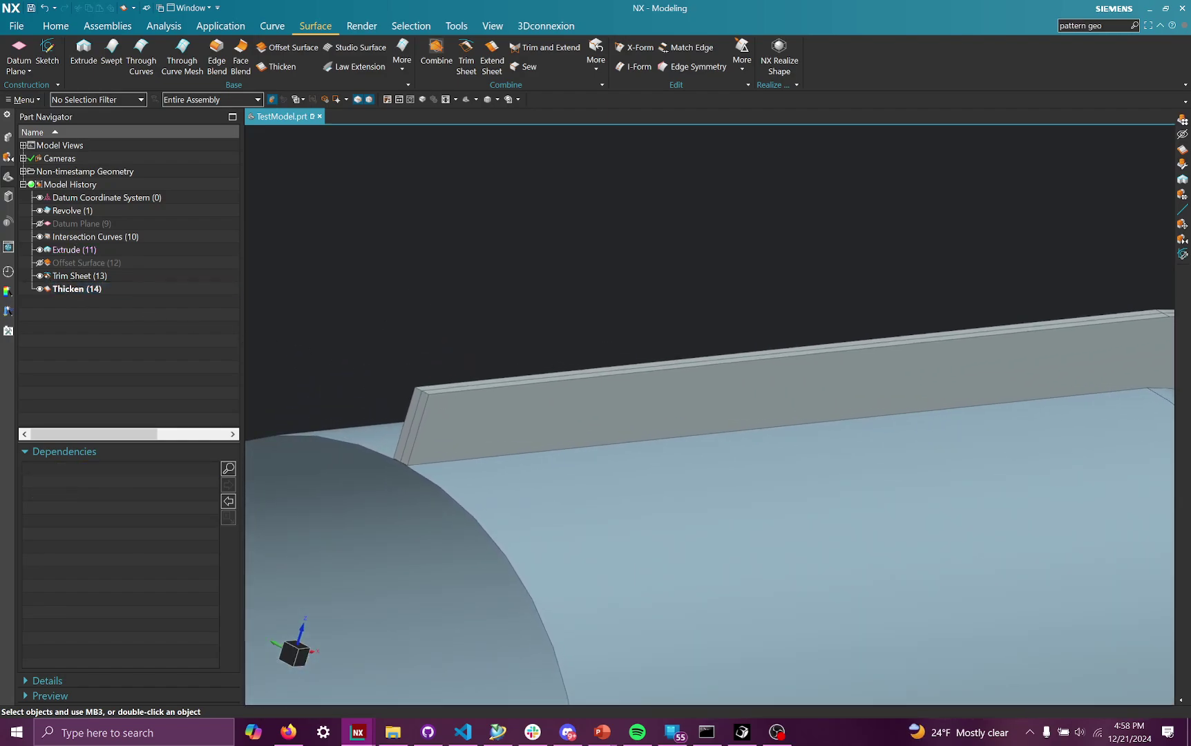
pyautogui.click(39, 277)
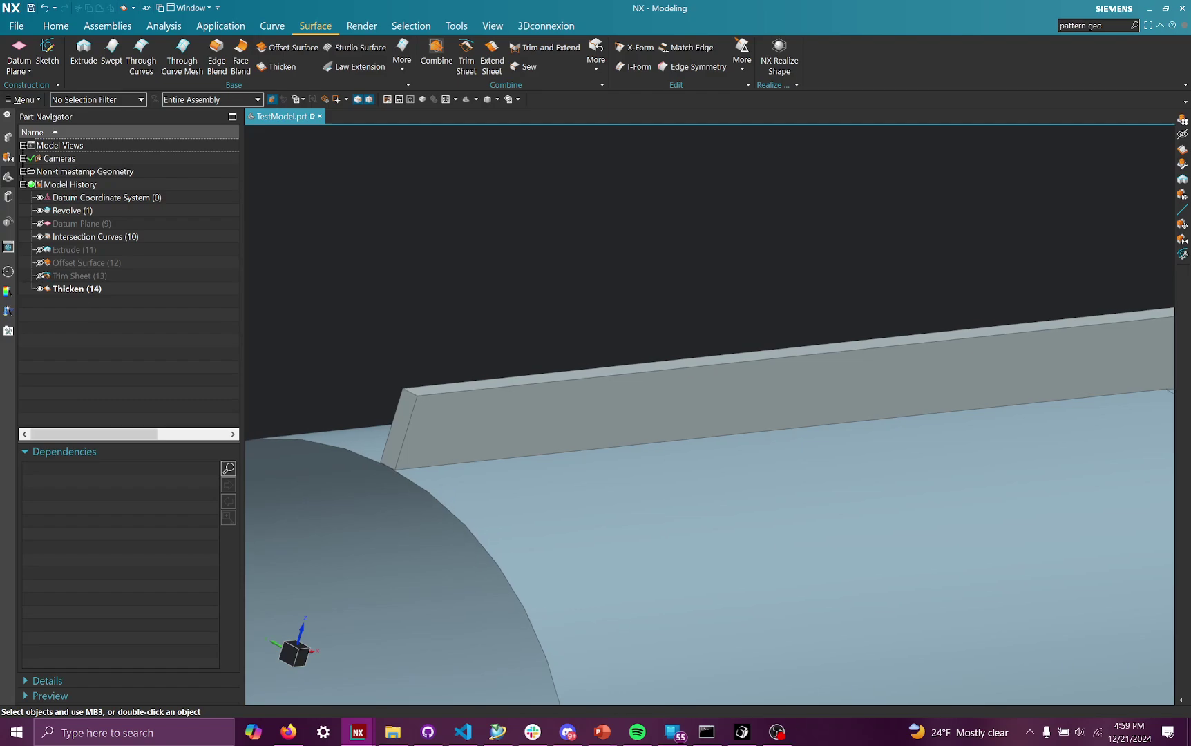
# Step: Examine the thickened fin along the throat and bell, checking how its end meets the nozzle exit edge
pyautogui.scroll(-4, 556, 412)
pyautogui.moveTo(556, 412); pyautogui.dragTo(916, 422, button='middle')
pyautogui.scroll(8, 916, 423)
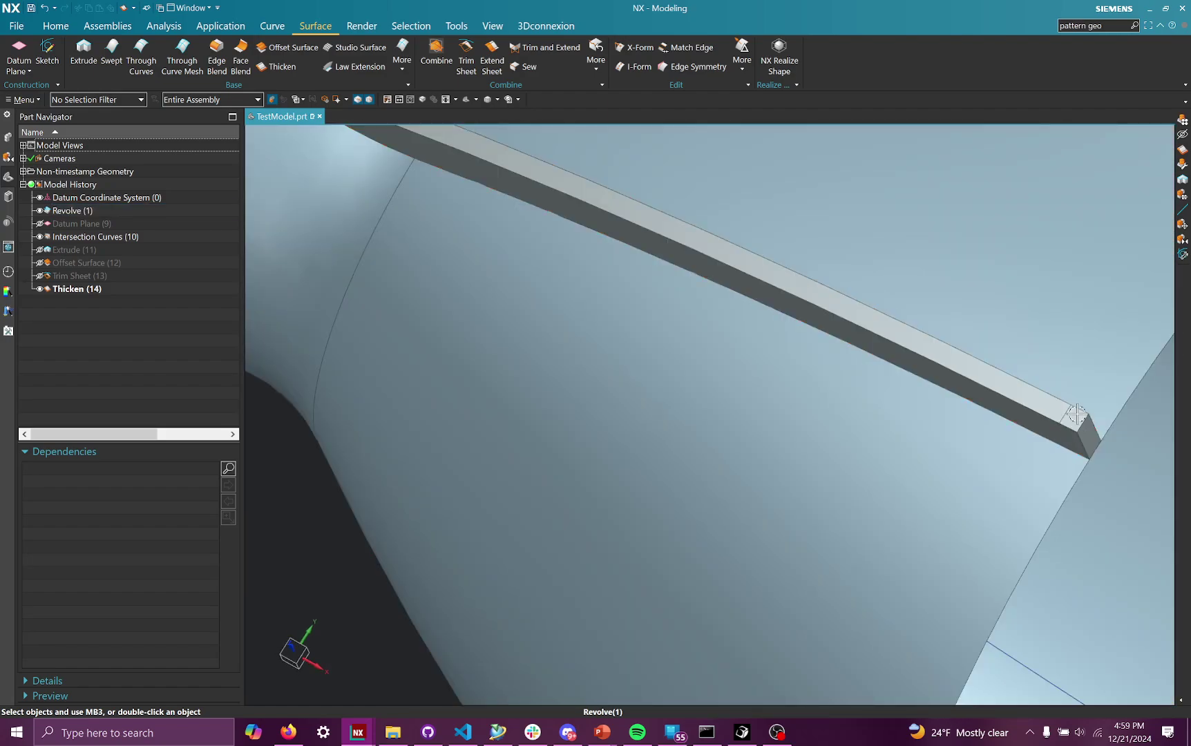
pyautogui.click(1077, 415)
pyautogui.moveTo(1077, 415); pyautogui.dragTo(1008, 322, button='middle')
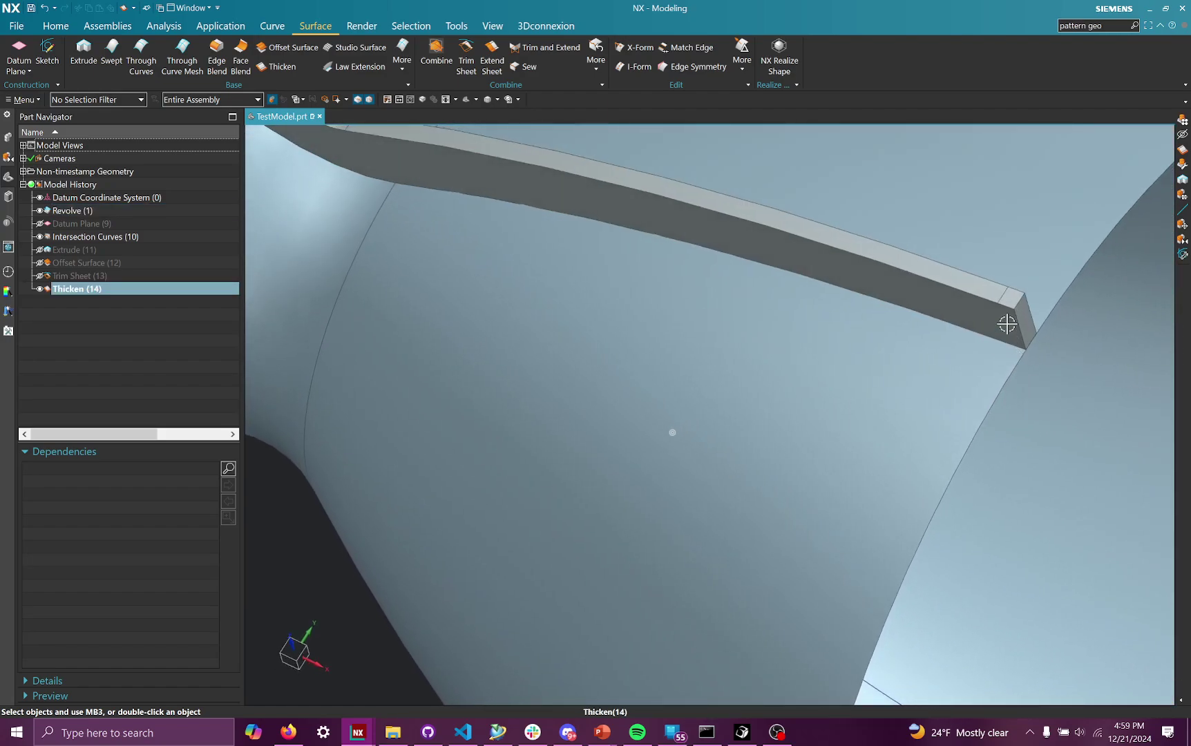
pyautogui.scroll(-5, 1007, 318)
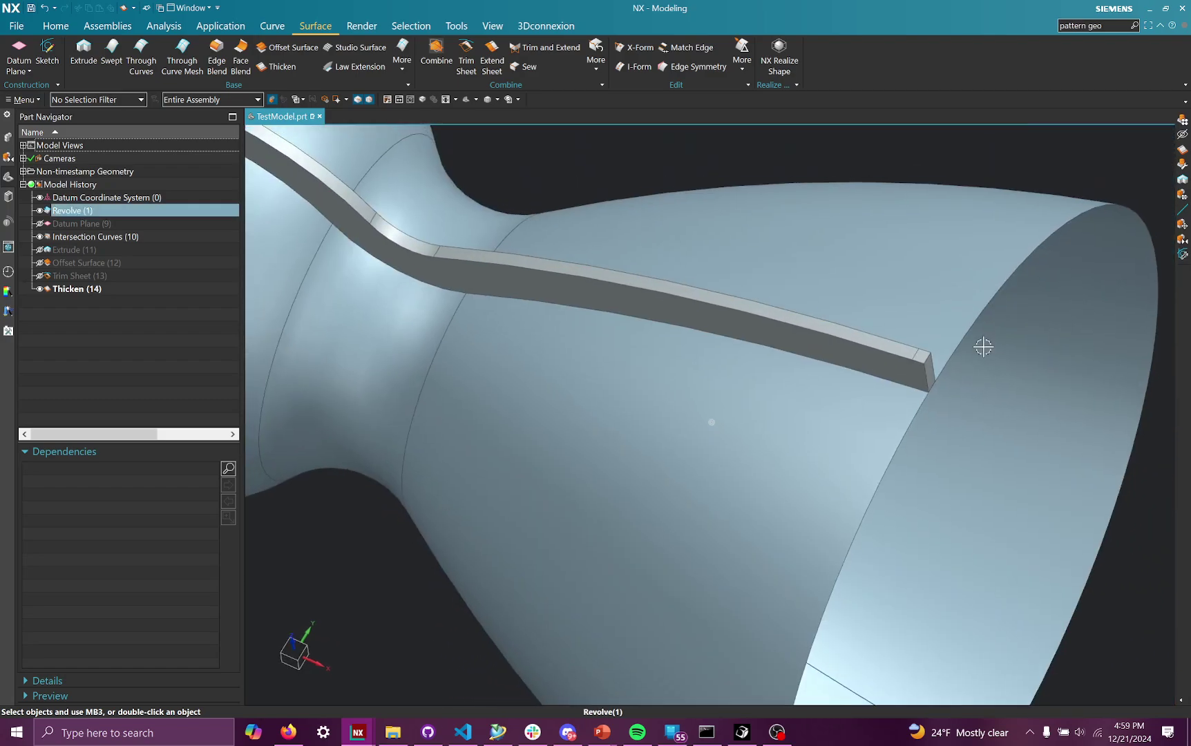
pyautogui.scroll(-4, 976, 340)
pyautogui.moveTo(970, 338); pyautogui.dragTo(734, 276, button='middle')
pyautogui.scroll(4, 805, 210)
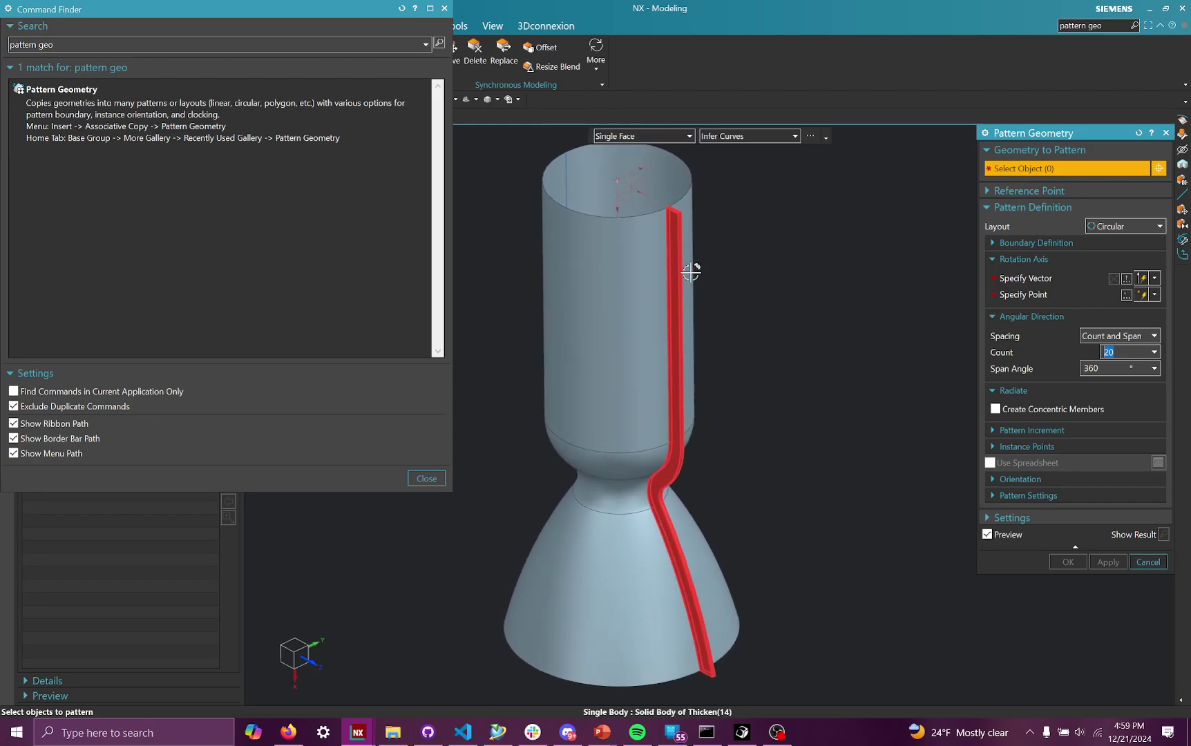
# Step: Pattern the thickened fin body in a circular layout about the chamber's cylindrical axis, with count 20 and span angle 360°
pyautogui.scroll(5, 691, 270)
pyautogui.click(714, 264)
pyautogui.scroll(-5, 715, 269)
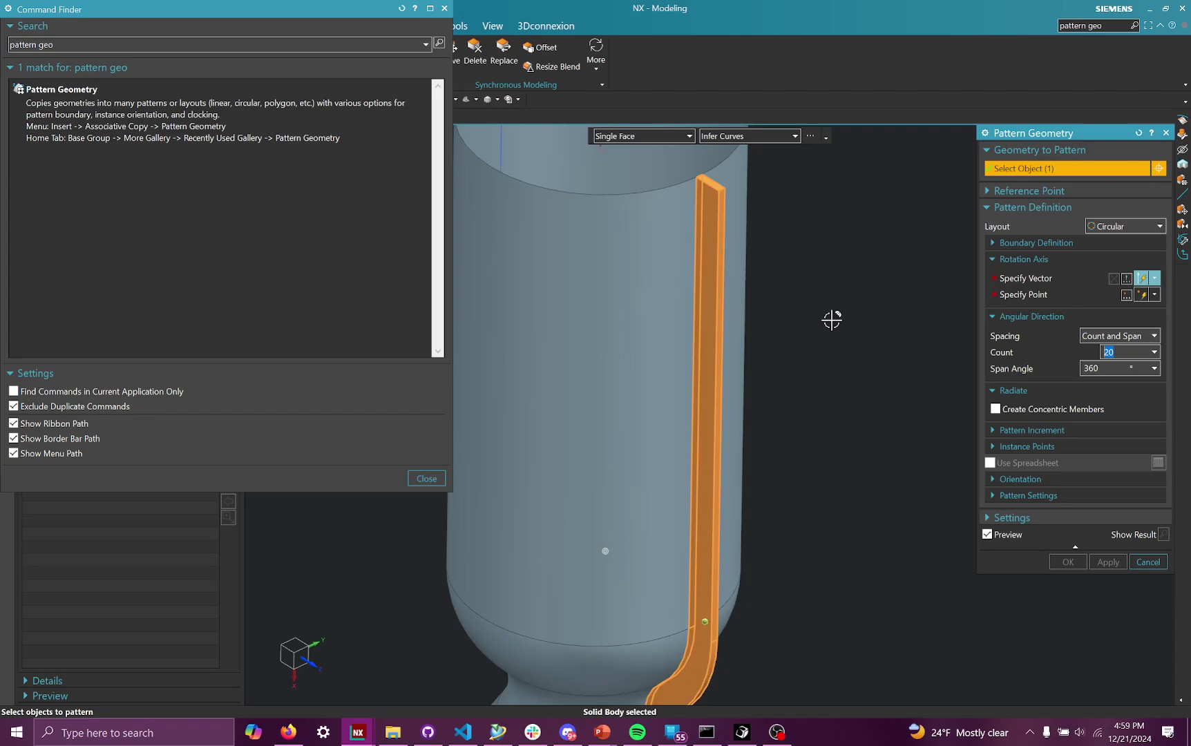
pyautogui.click(1025, 279)
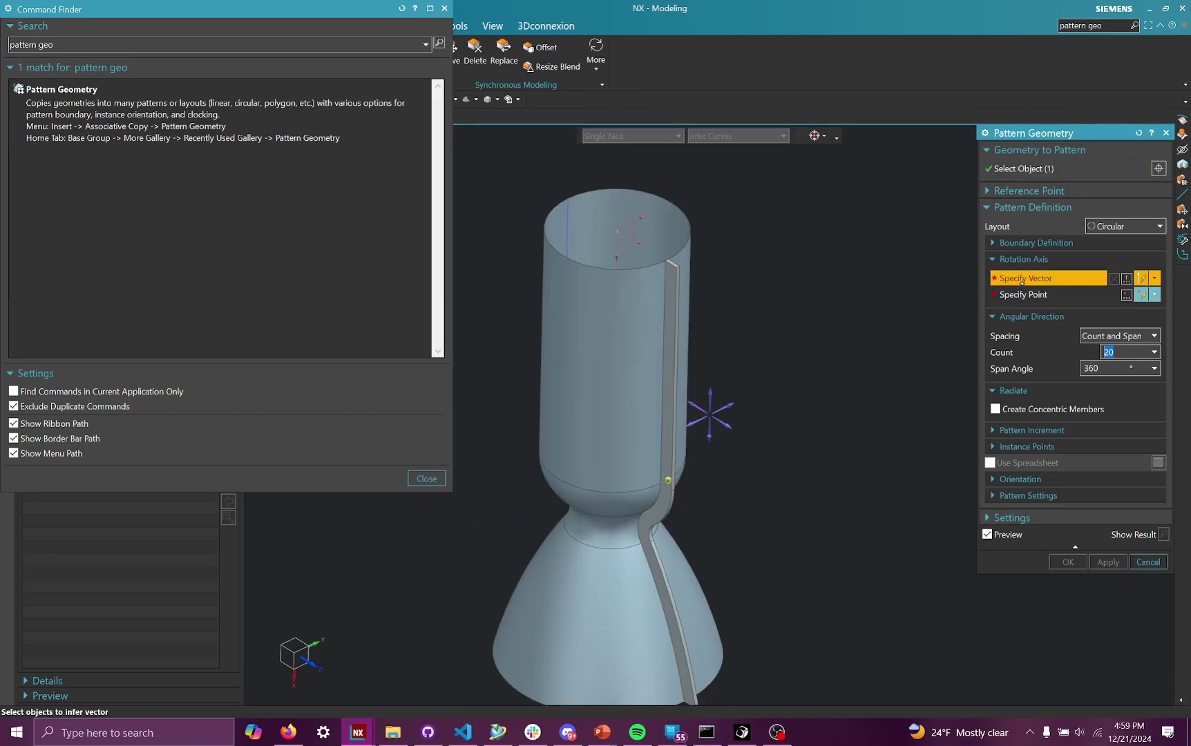
pyautogui.moveTo(672, 361); pyautogui.dragTo(591, 301, button='middle')
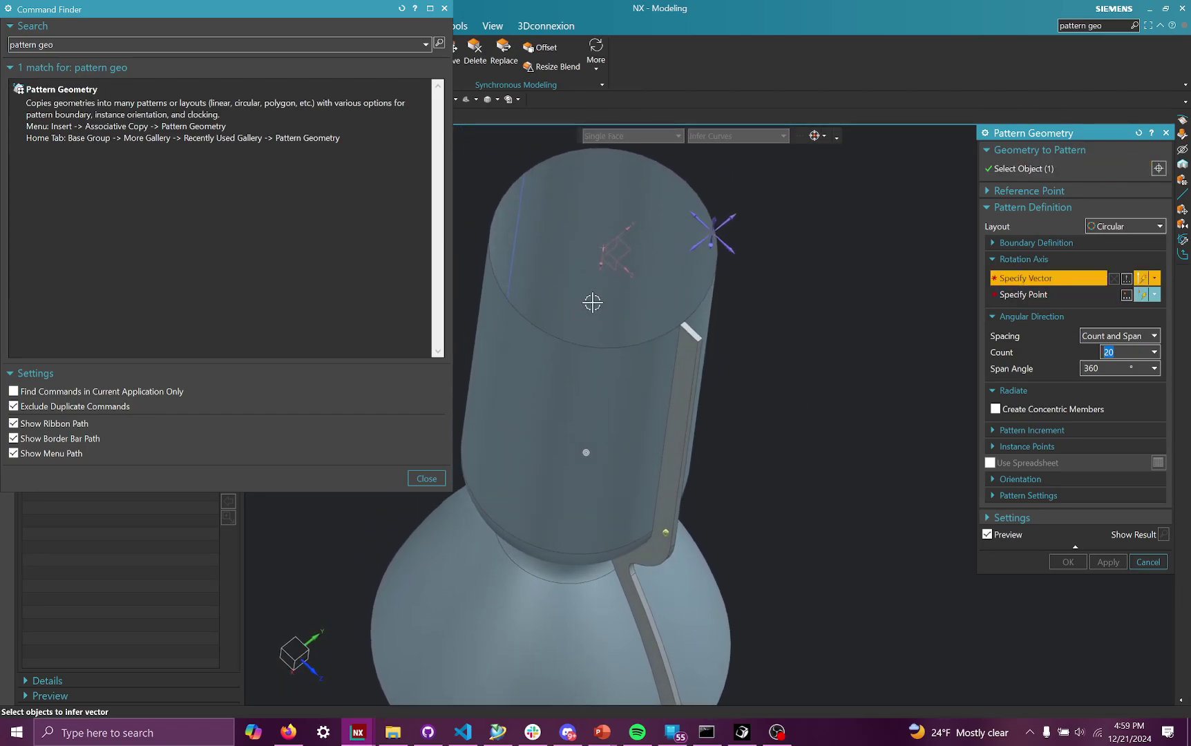
pyautogui.click(540, 236)
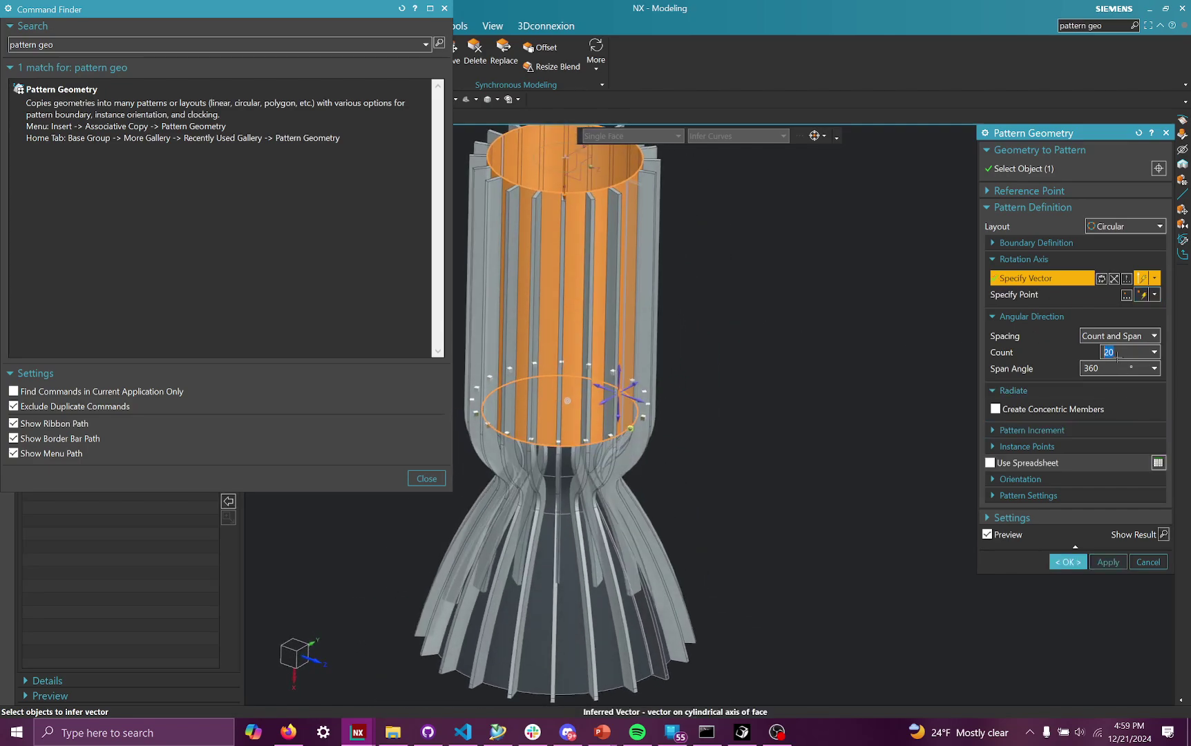
pyautogui.click(1069, 562)
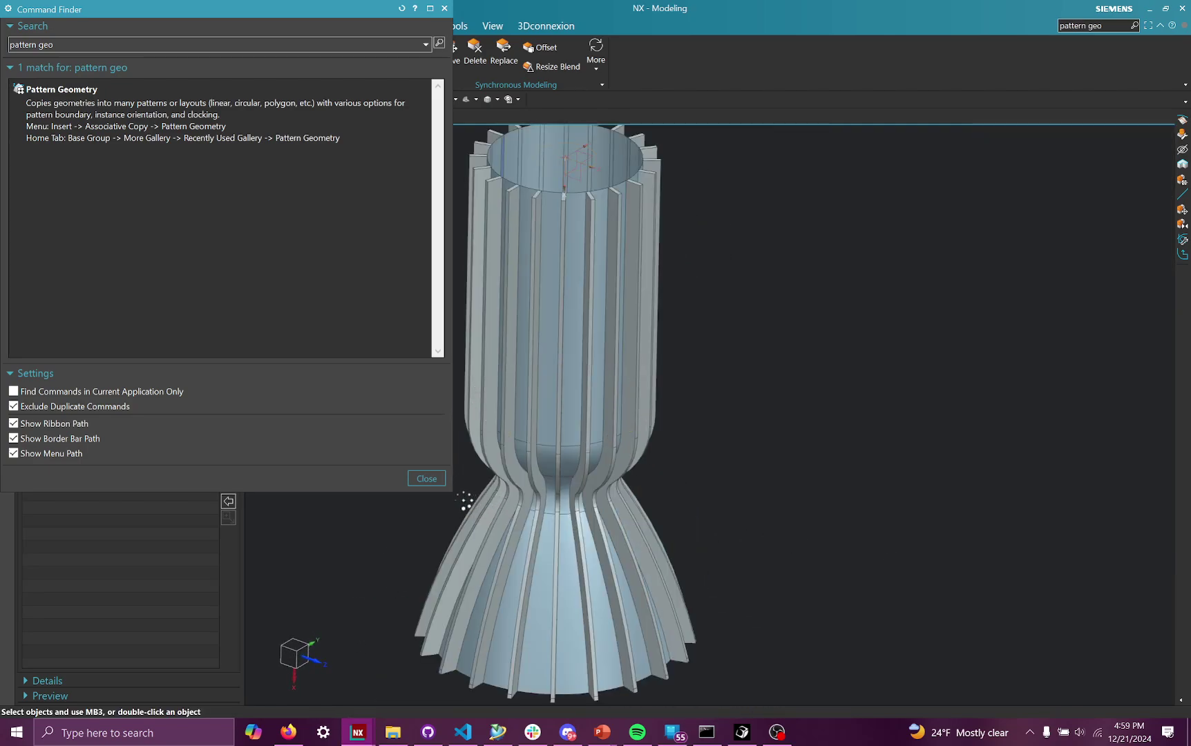
pyautogui.click(428, 479)
# Step: Thicken the four faces of the revolved body inward with Offset 1 of 0.07 in and Offset 2 of 0 in
pyautogui.moveTo(551, 457); pyautogui.dragTo(578, 262, button='middle')
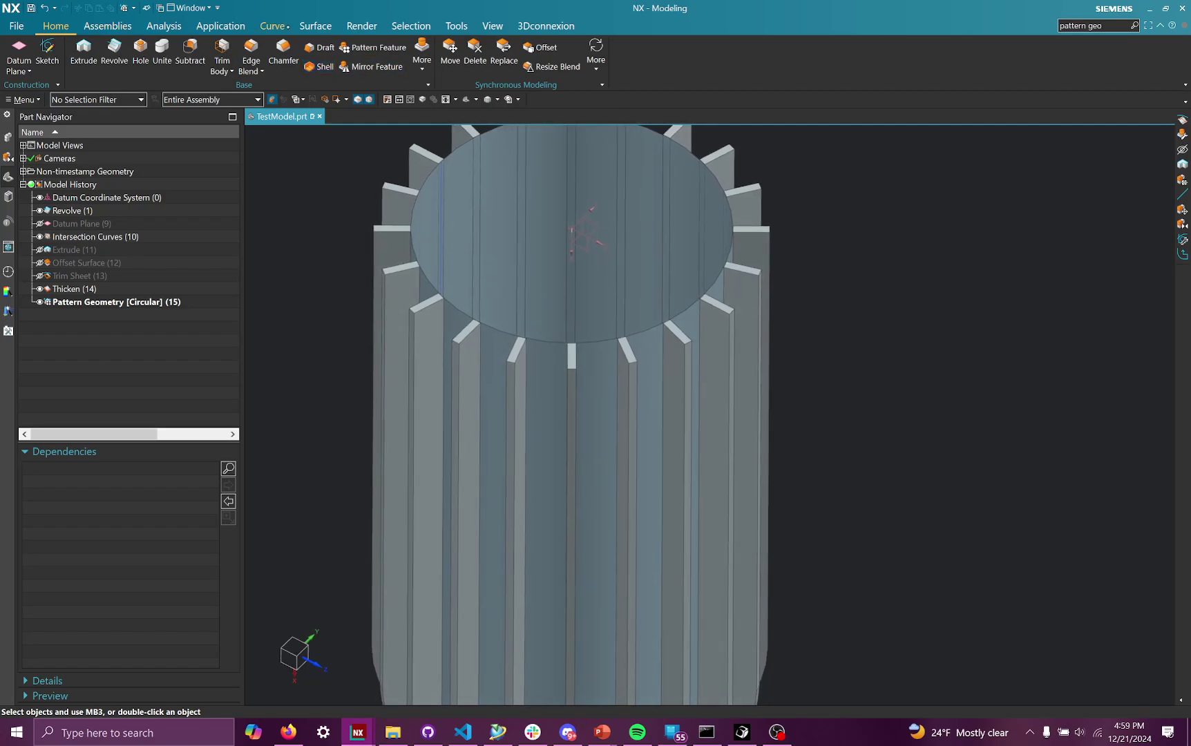
pyautogui.click(315, 26)
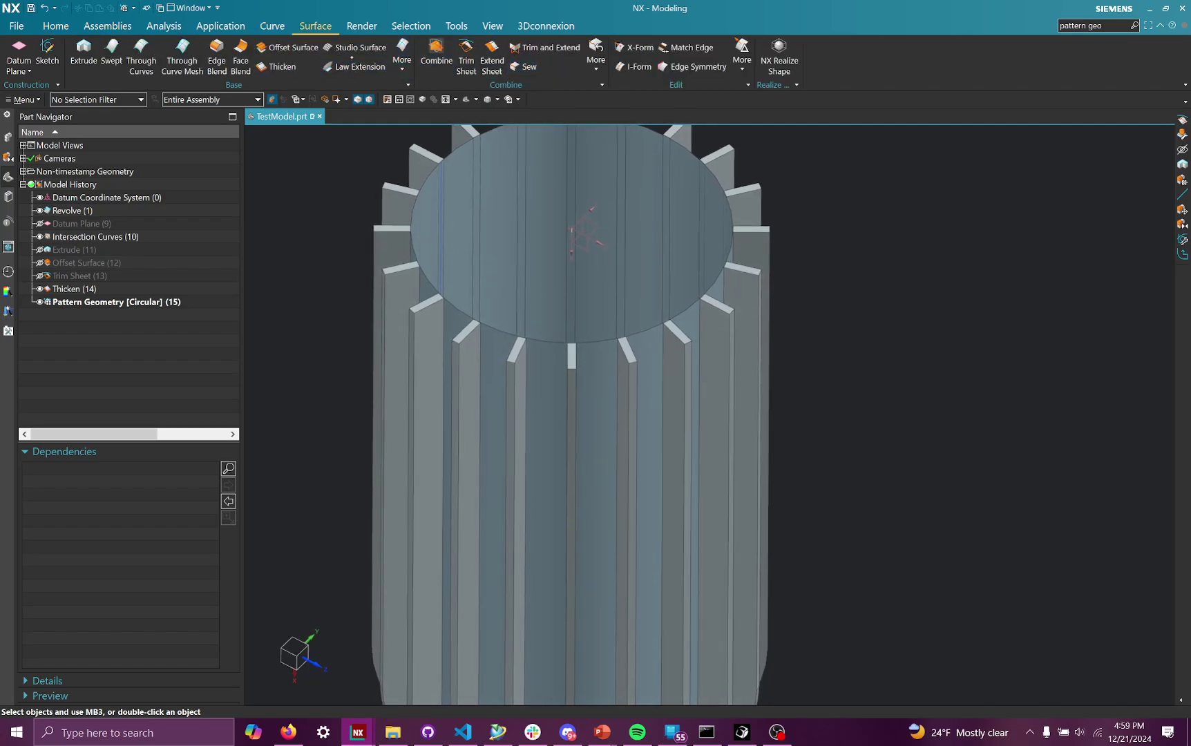
pyautogui.click(487, 335)
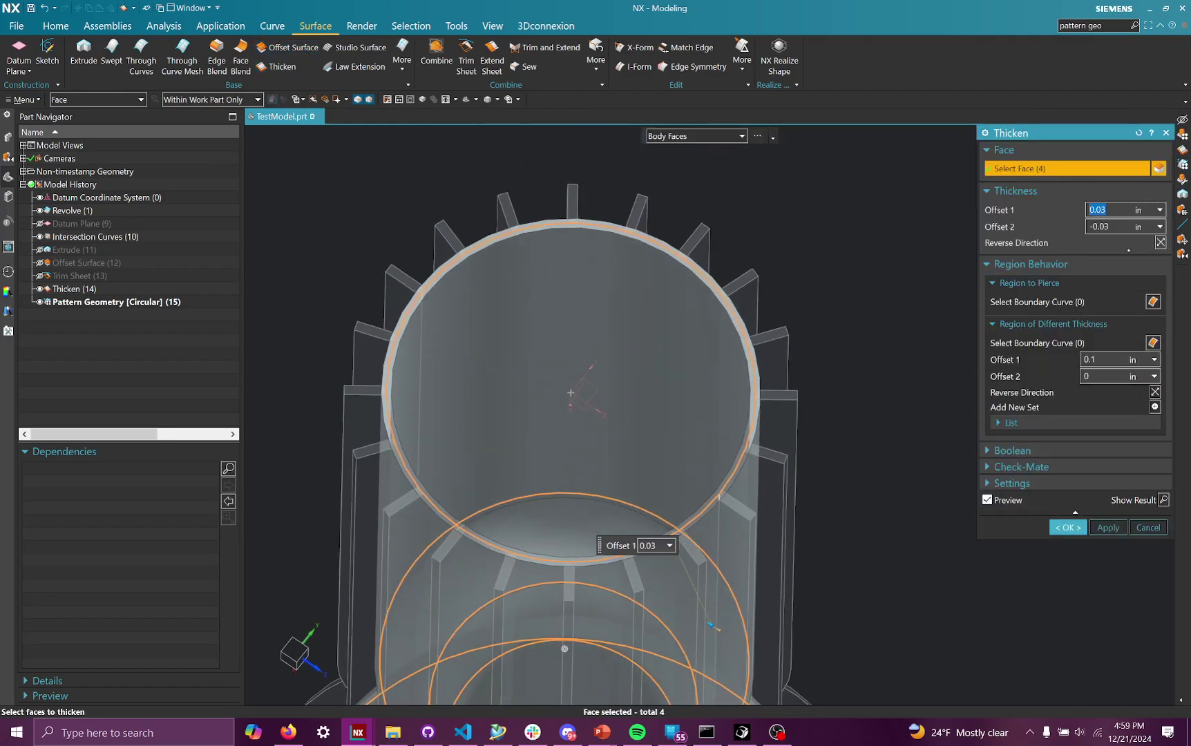
pyautogui.press('Tab')
pyautogui.write('0')
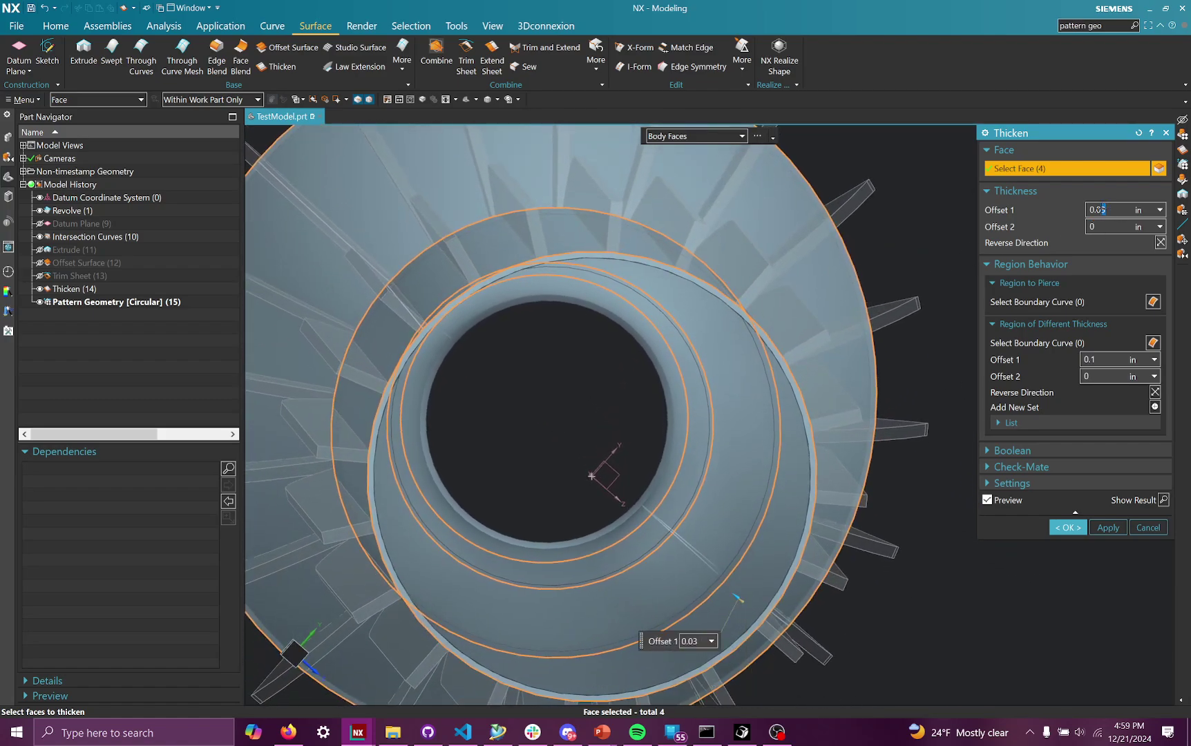
pyautogui.write('7')
pyautogui.press('Return')
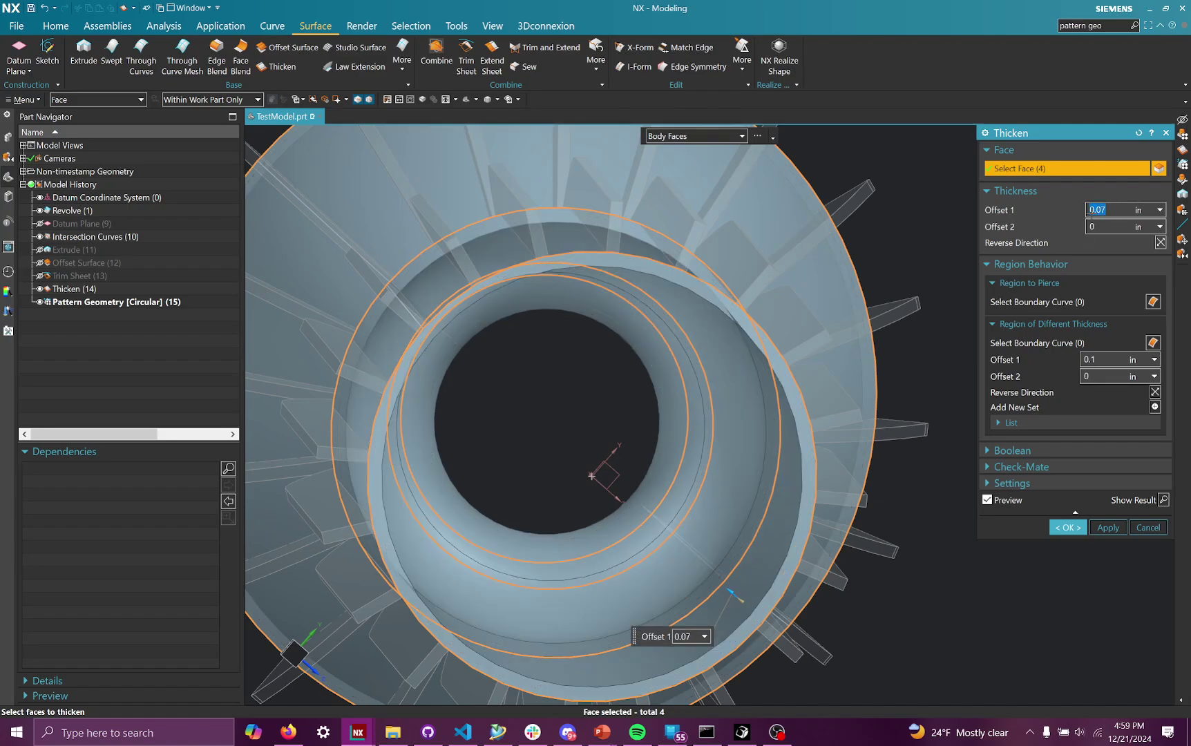
pyautogui.click(1068, 528)
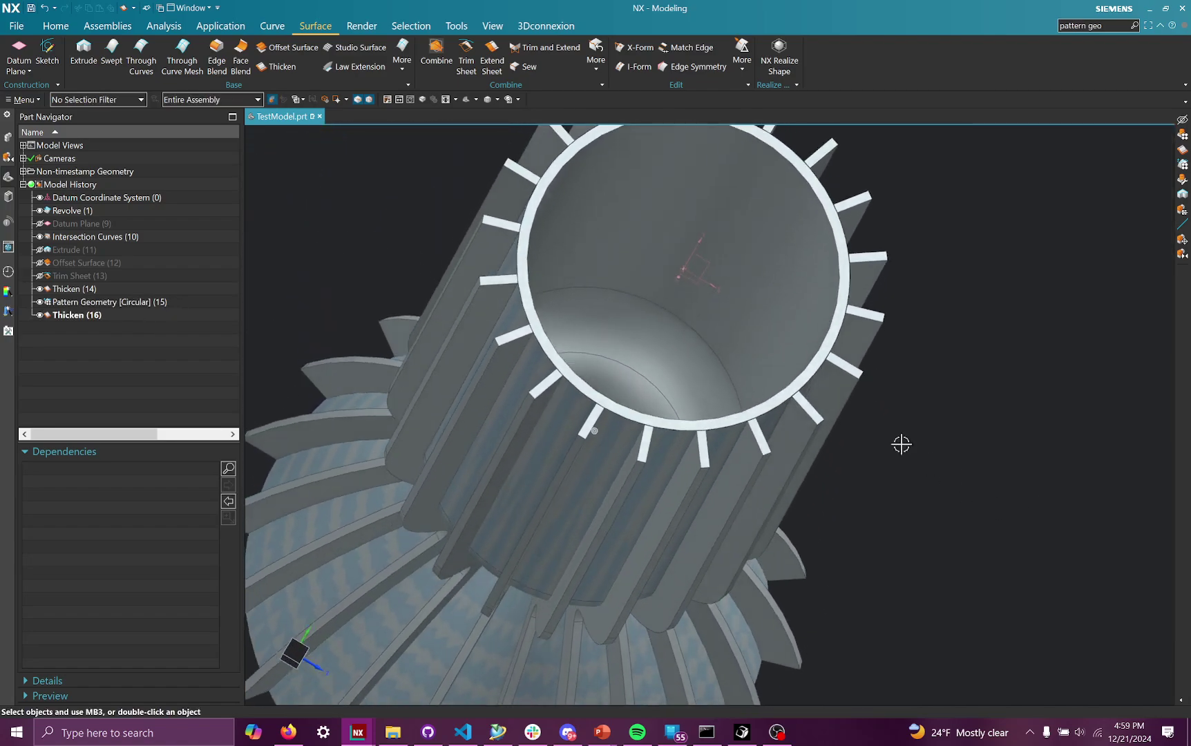
# Step: Try to unite one of the patterned fins with the thickened nozzle wall
pyautogui.click(72, 26)
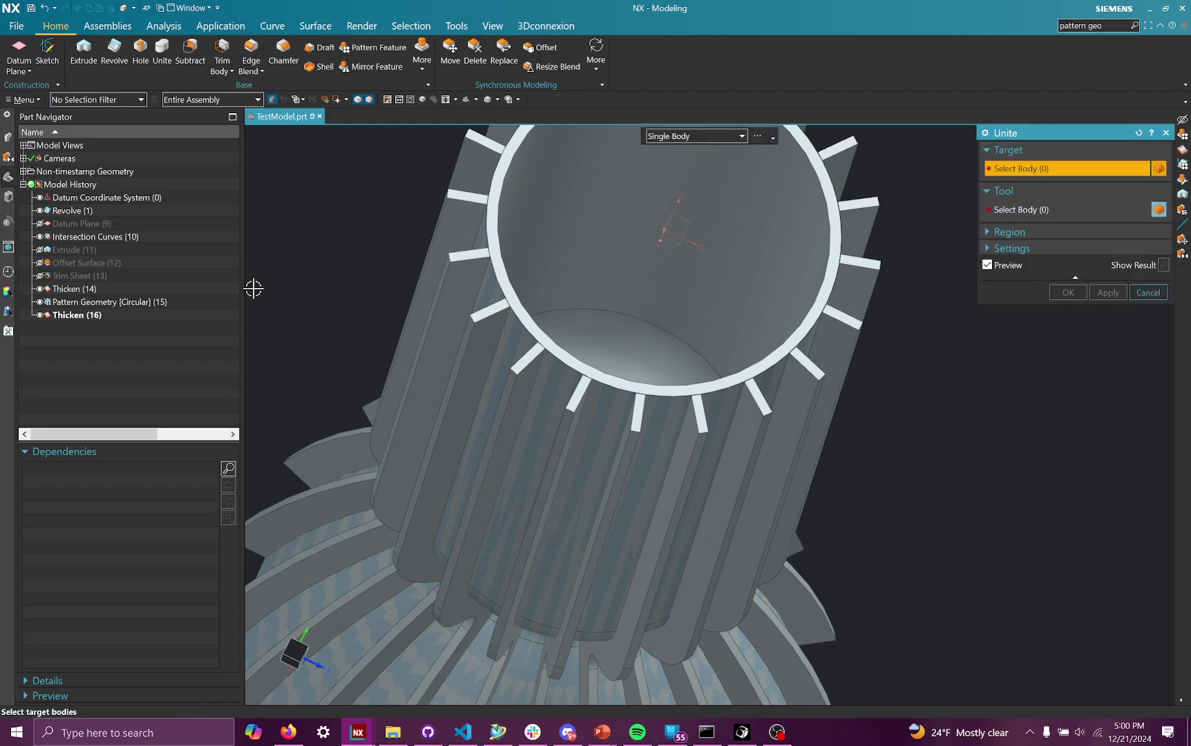
pyautogui.click(148, 302)
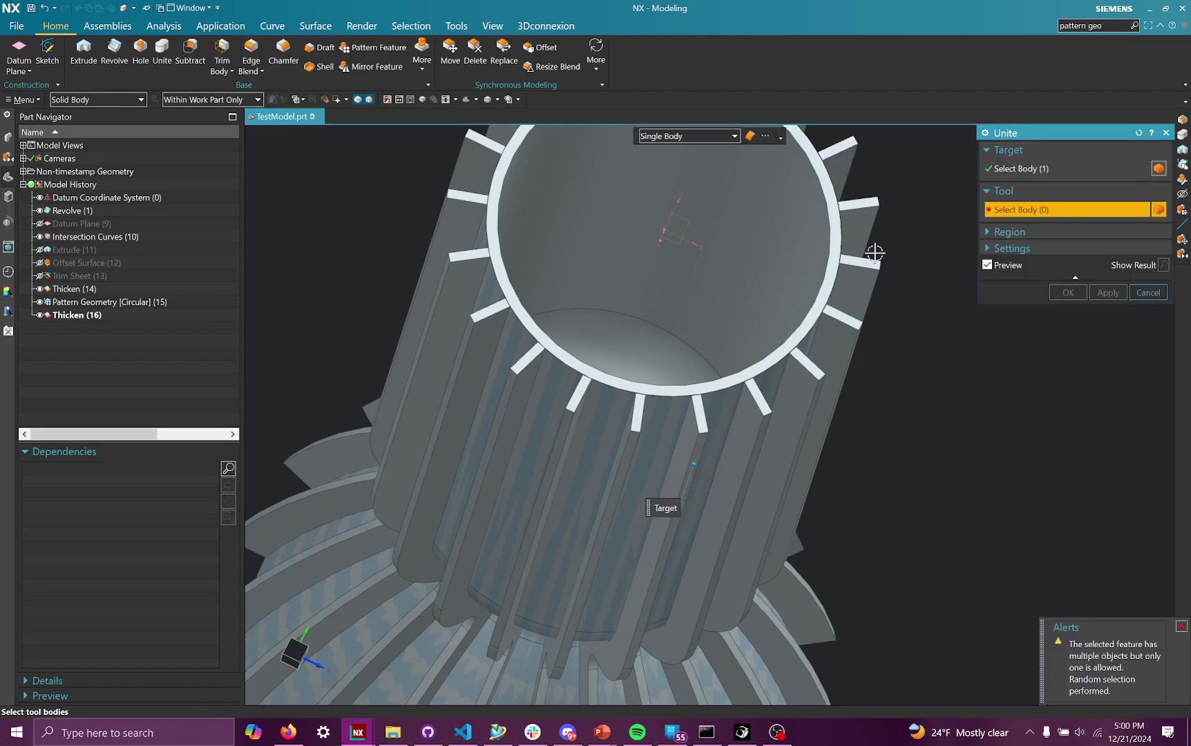
pyautogui.click(114, 315)
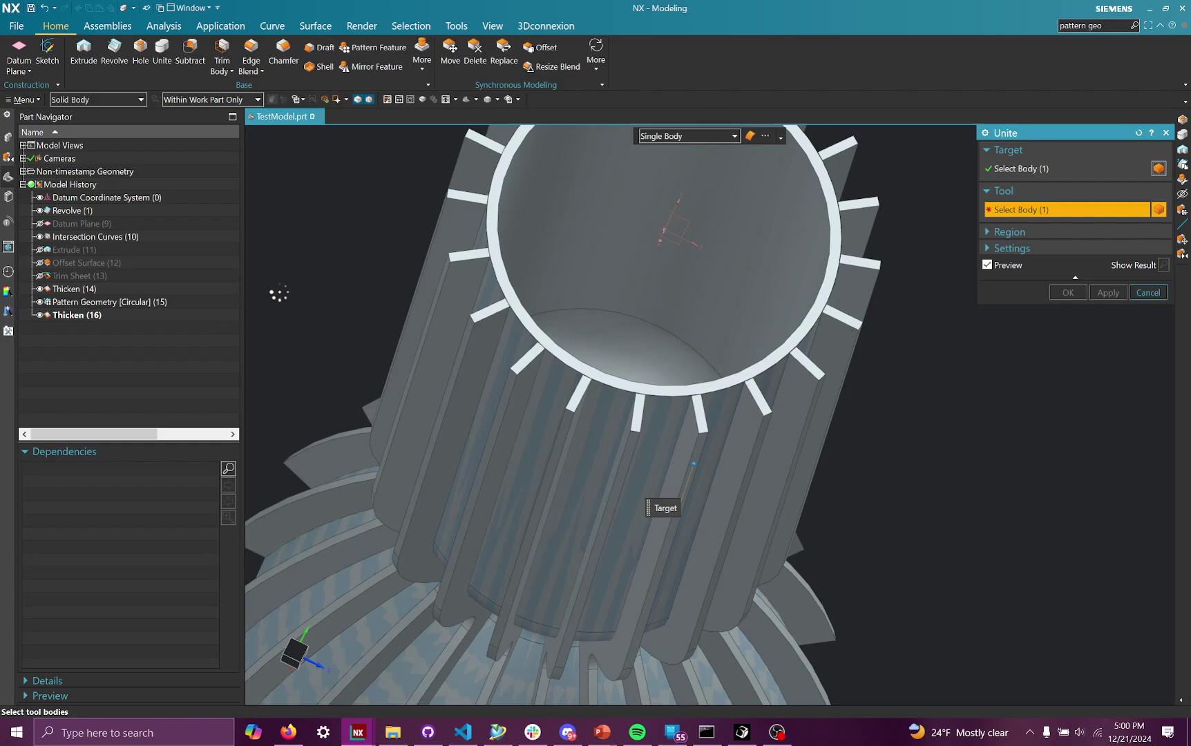
pyautogui.scroll(-4, 643, 249)
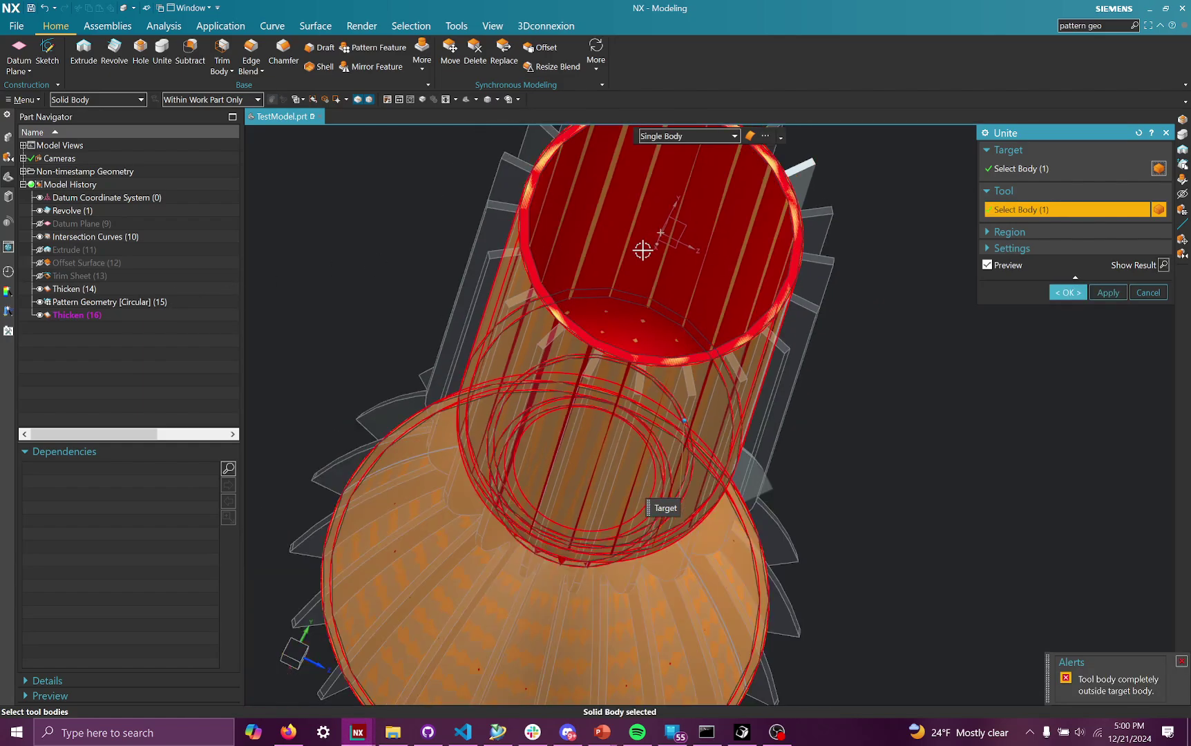
pyautogui.scroll(6, 687, 275)
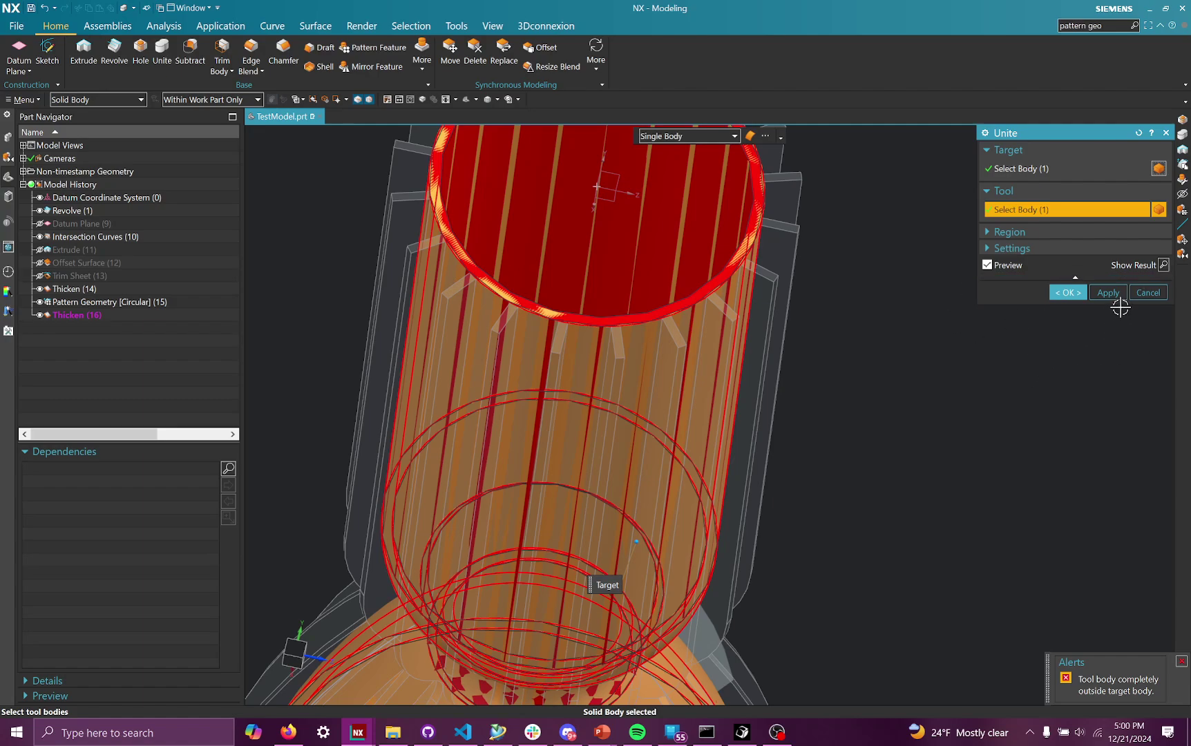
pyautogui.click(1147, 292)
pyautogui.click(128, 303)
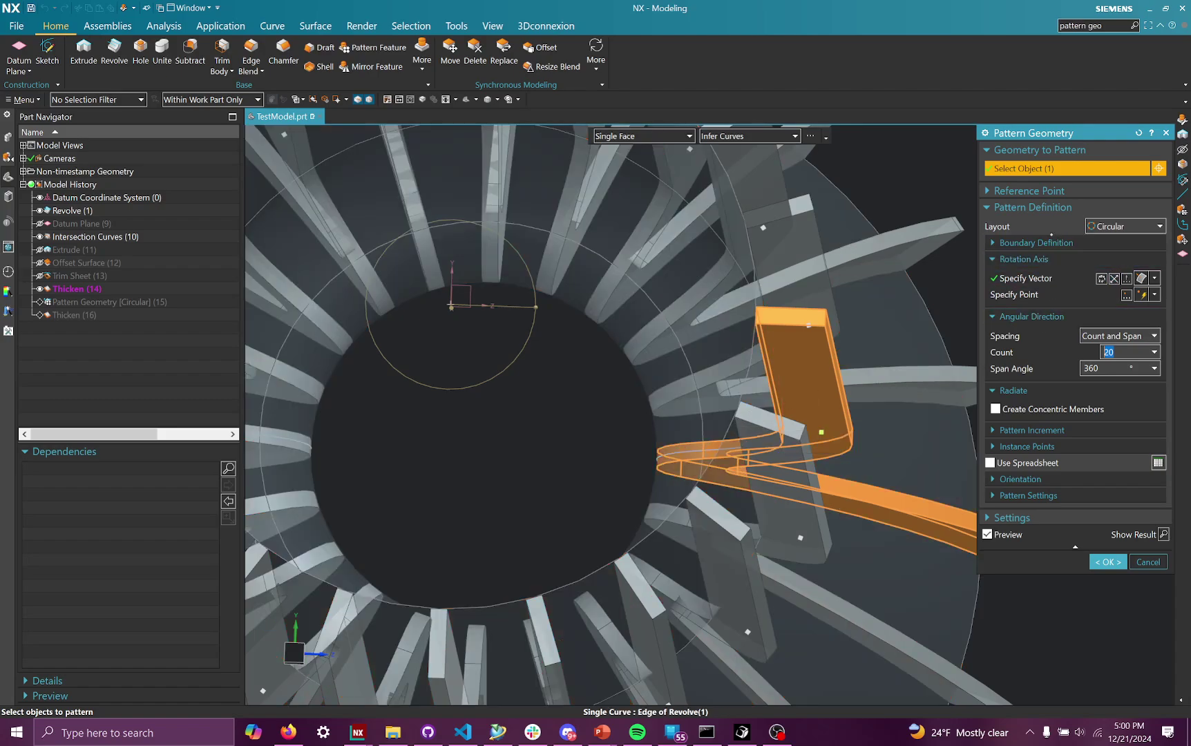
pyautogui.click(1166, 133)
# Step: Edit the nozzle wall's Thicken feature, setting Offset 2 to -0.01 in so the wall extends into the fins
pyautogui.doubleClick(93, 315)
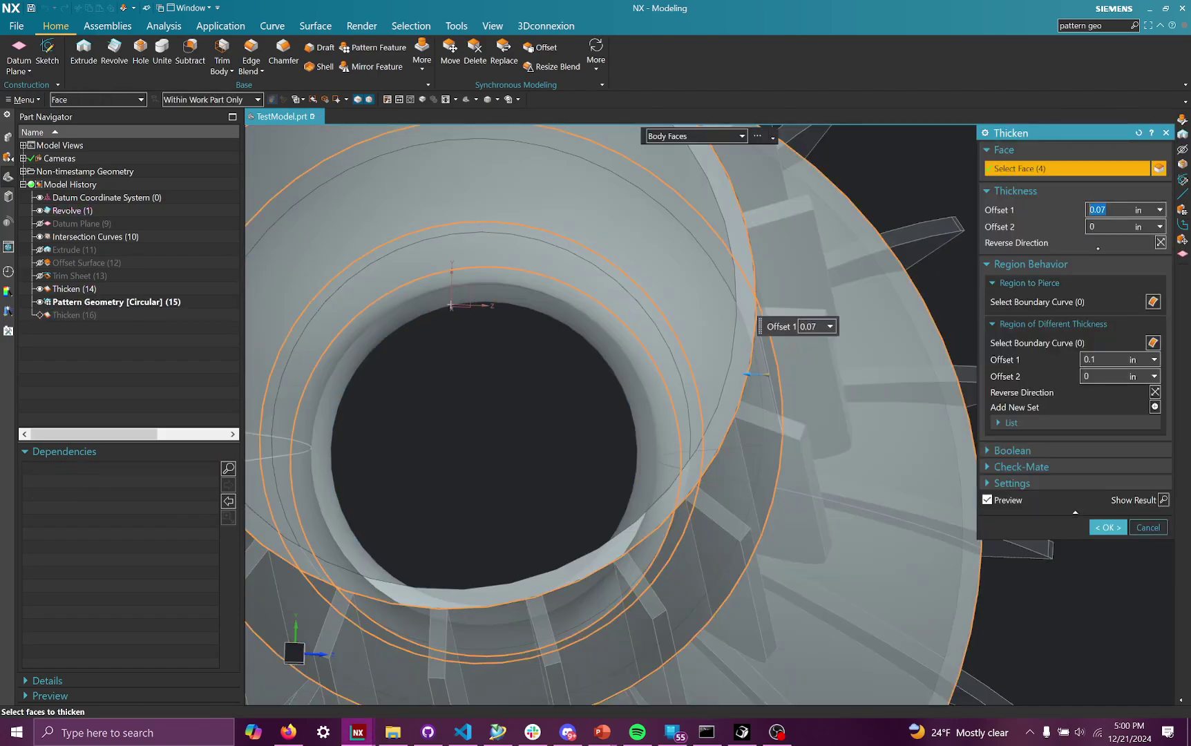
pyautogui.click(1098, 226)
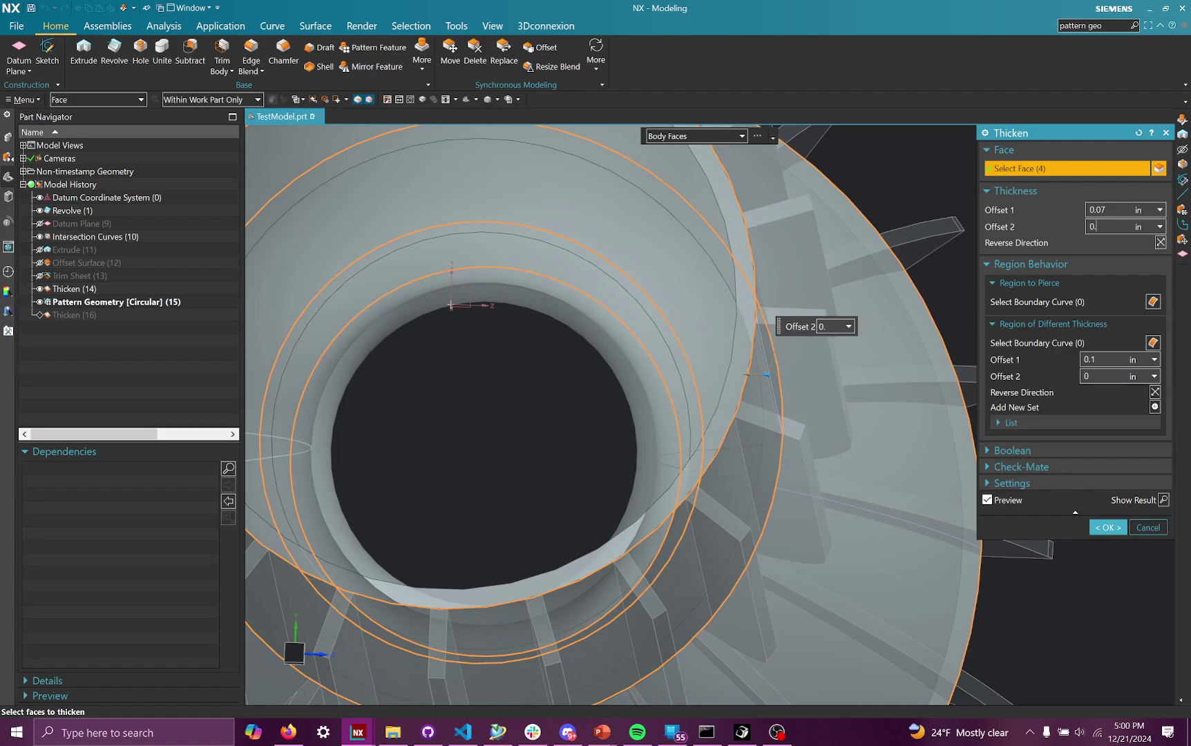
pyautogui.write('.01')
pyautogui.press('Return')
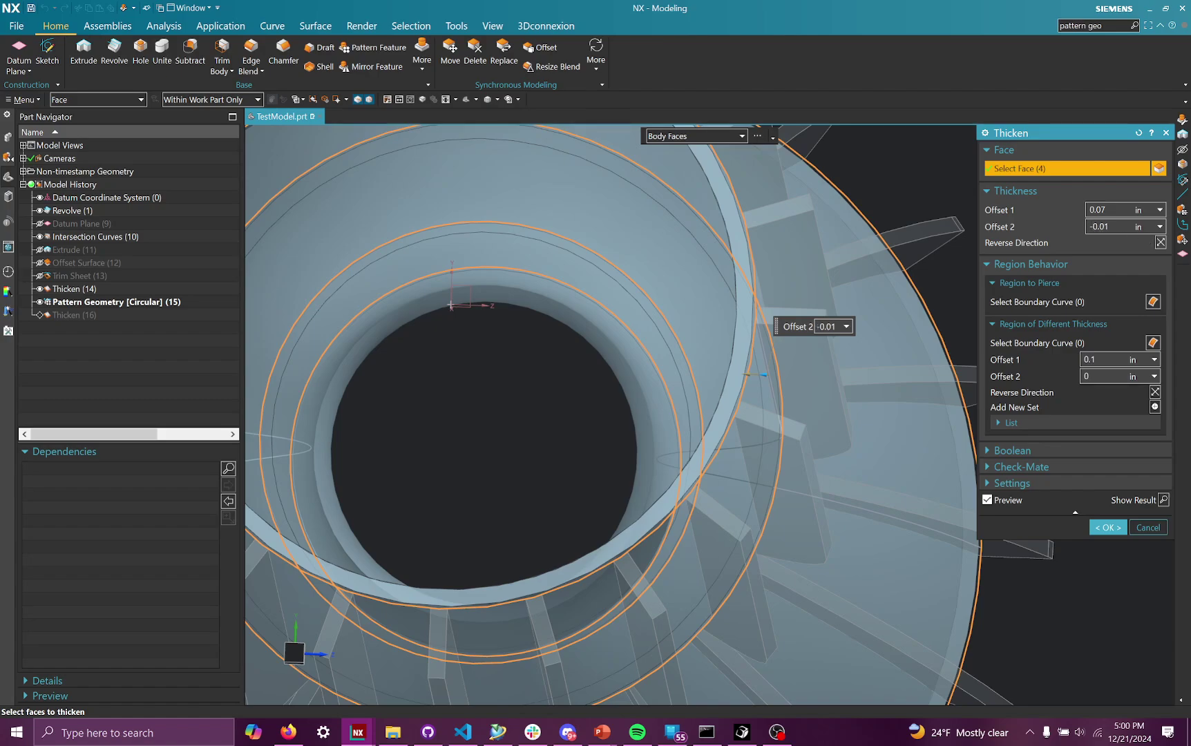
pyautogui.press('Return')
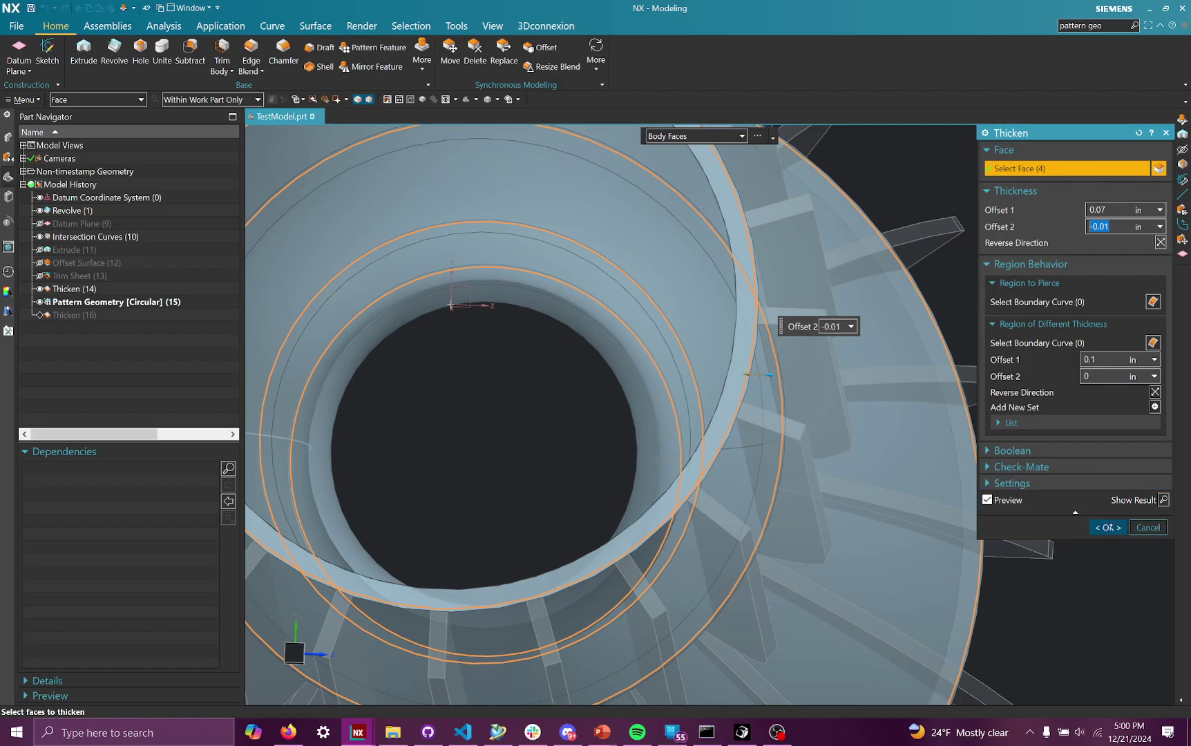
pyautogui.click(1108, 527)
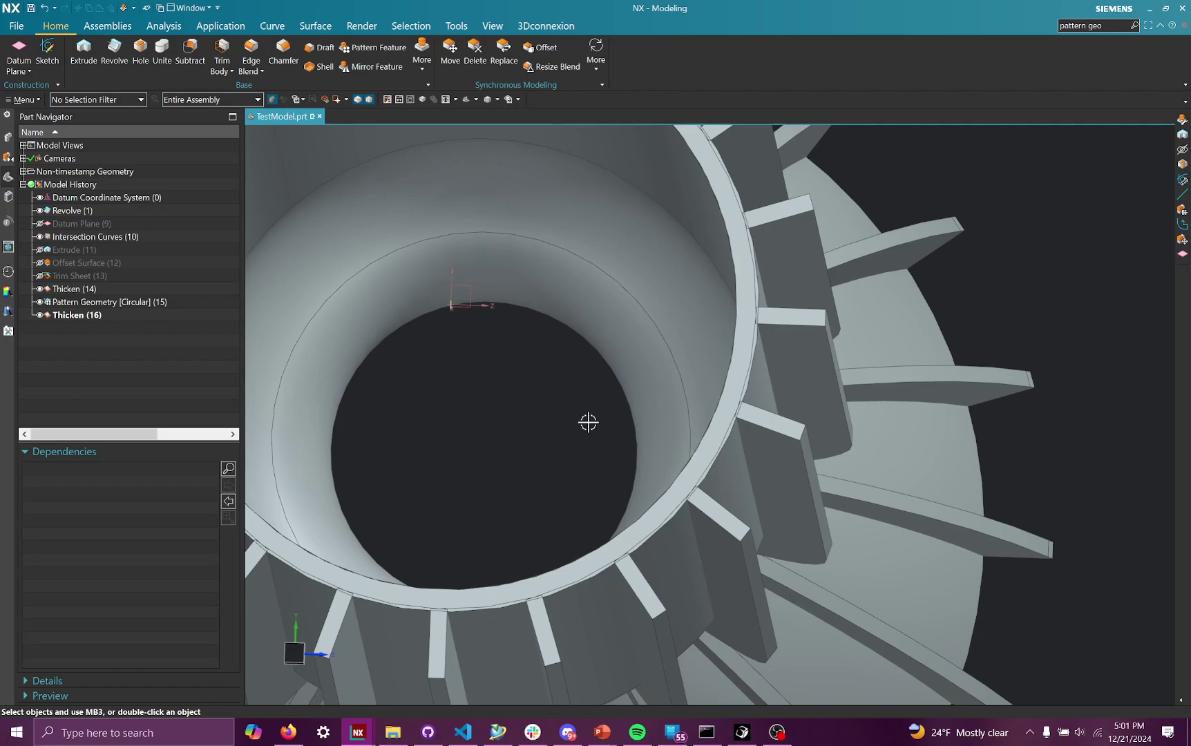
# Step: Unite the thickened nozzle wall as target with all the patterned fins and the original fin as tool bodies
pyautogui.click(107, 26)
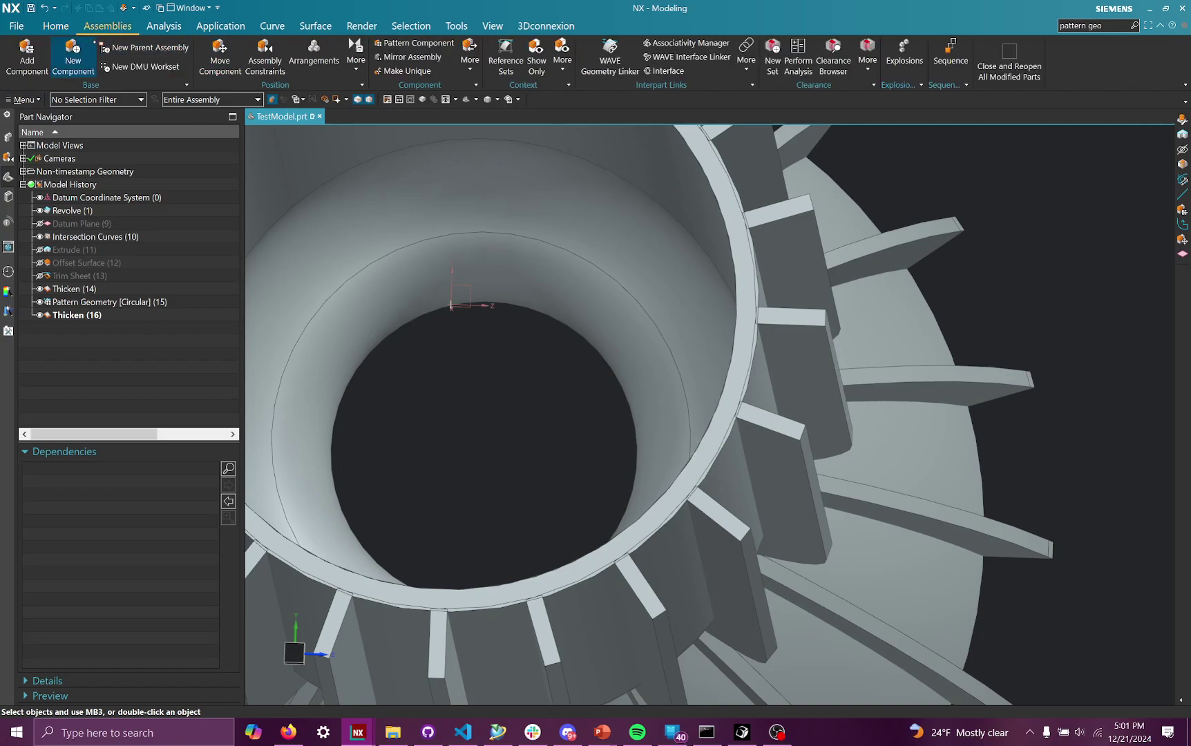
pyautogui.click(55, 26)
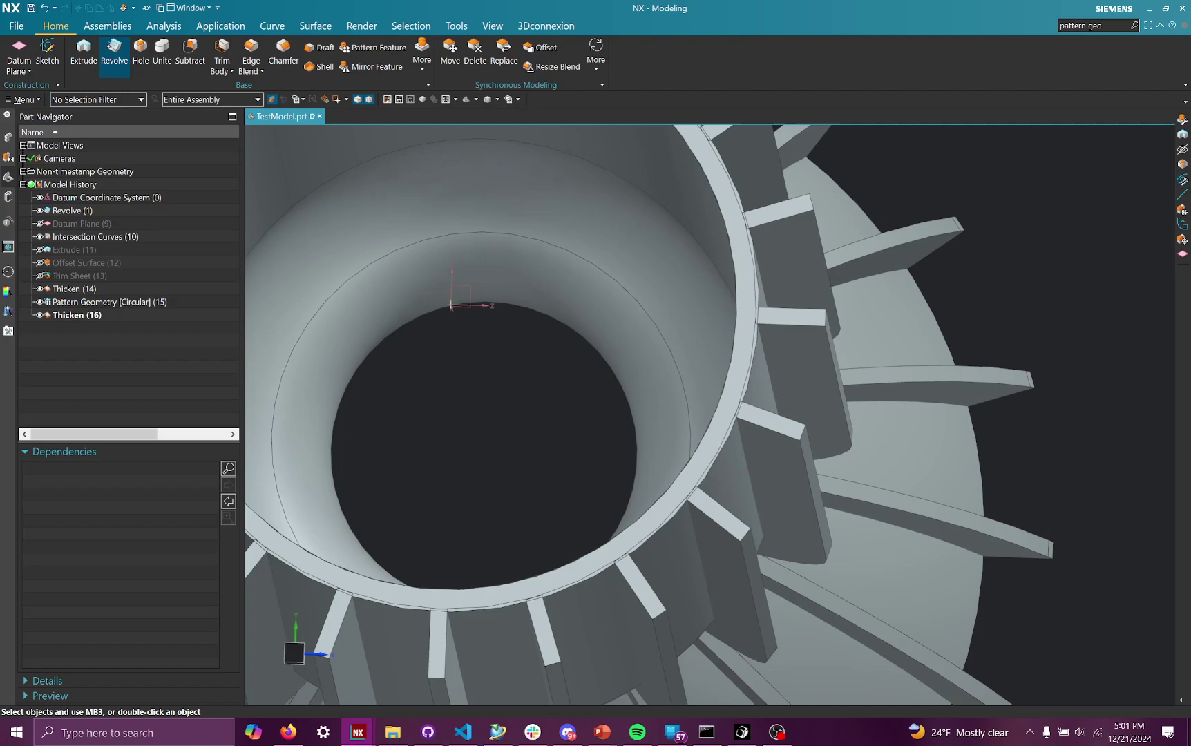
pyautogui.click(161, 52)
pyautogui.click(712, 232)
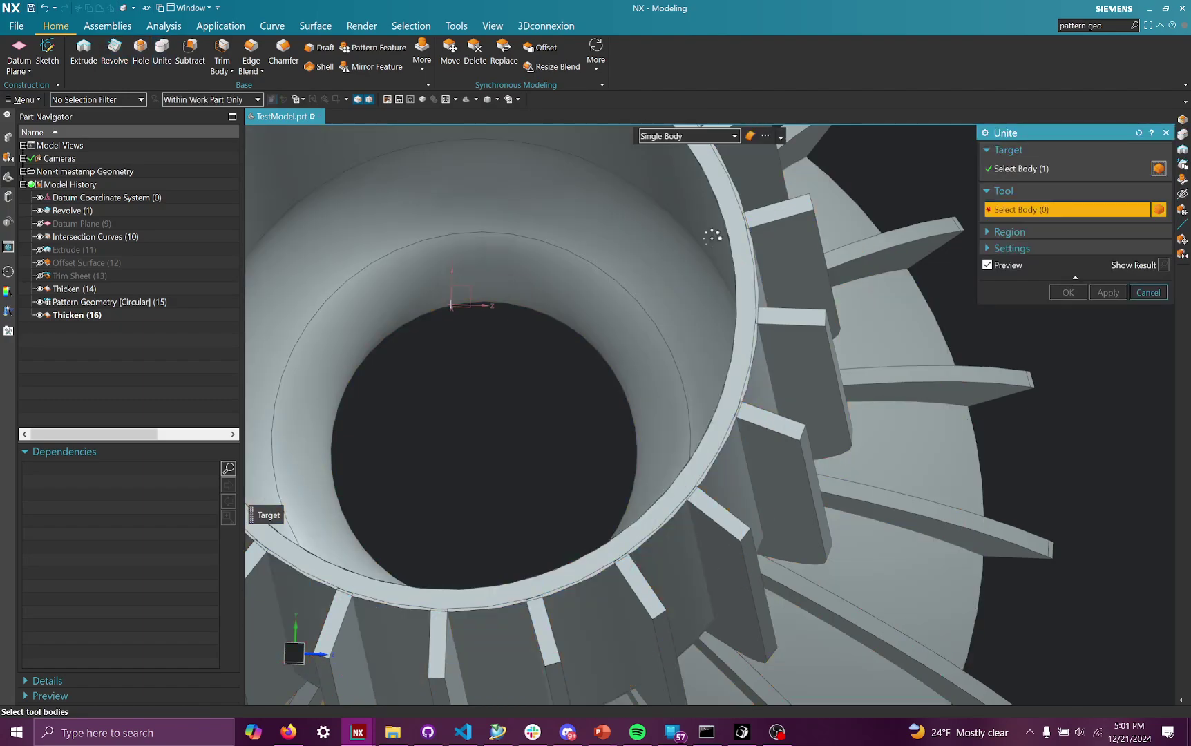
pyautogui.scroll(-5, 739, 275)
pyautogui.scroll(10, 691, 279)
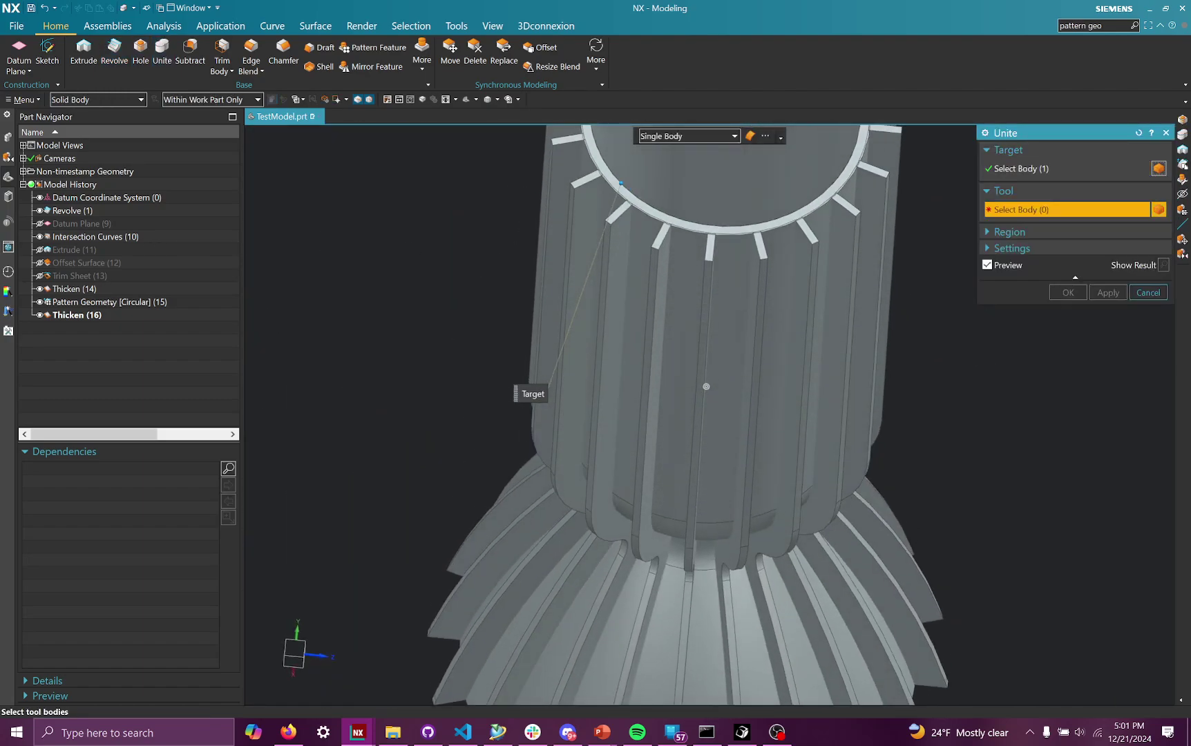
pyautogui.click(117, 302)
pyautogui.scroll(-5, 622, 332)
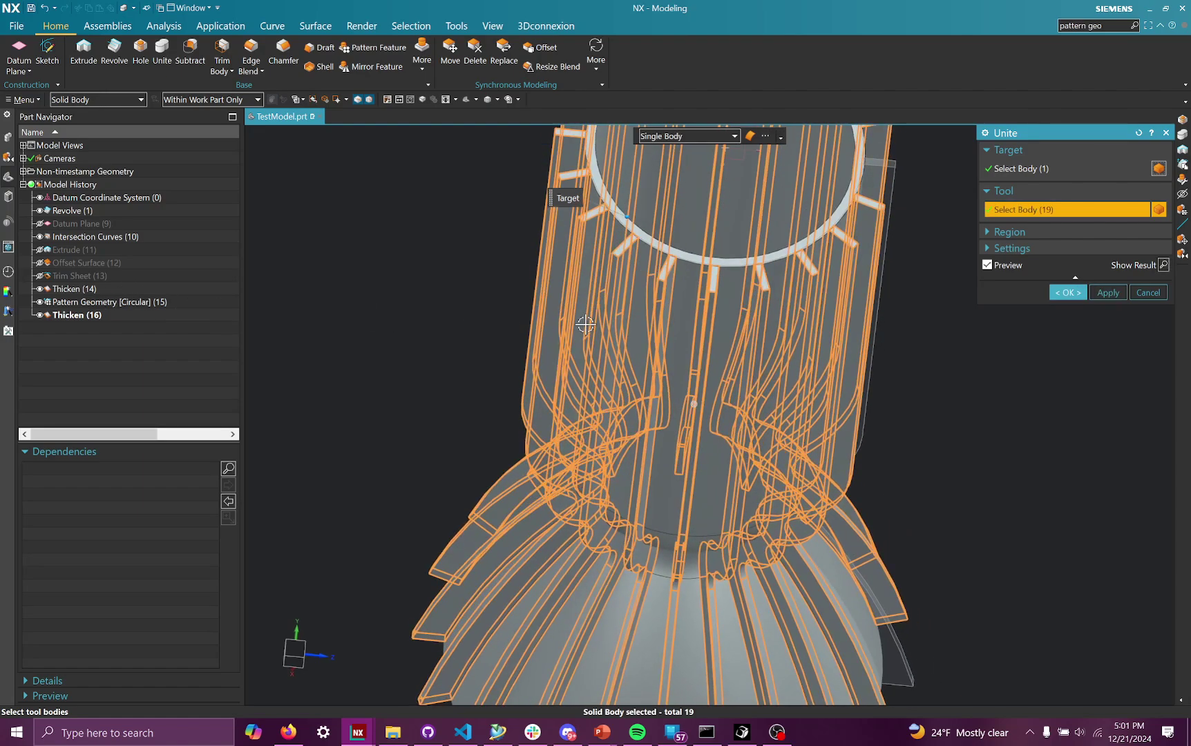
pyautogui.click(779, 364)
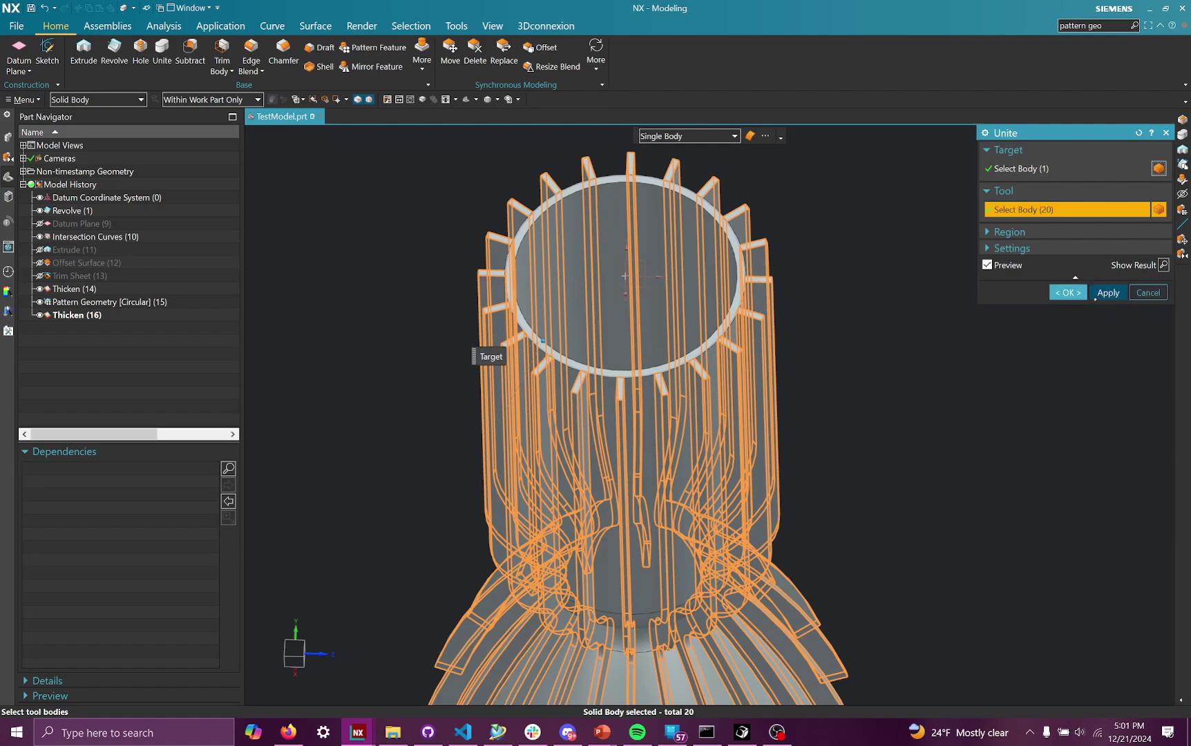
pyautogui.click(1069, 292)
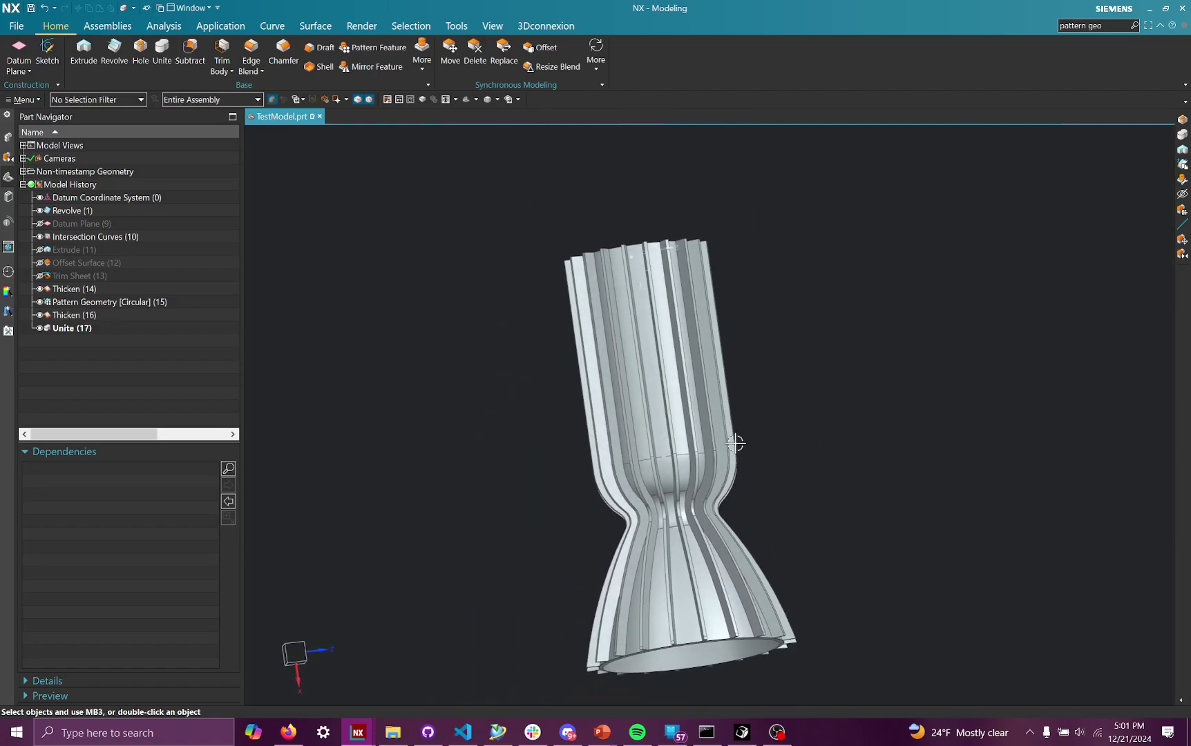